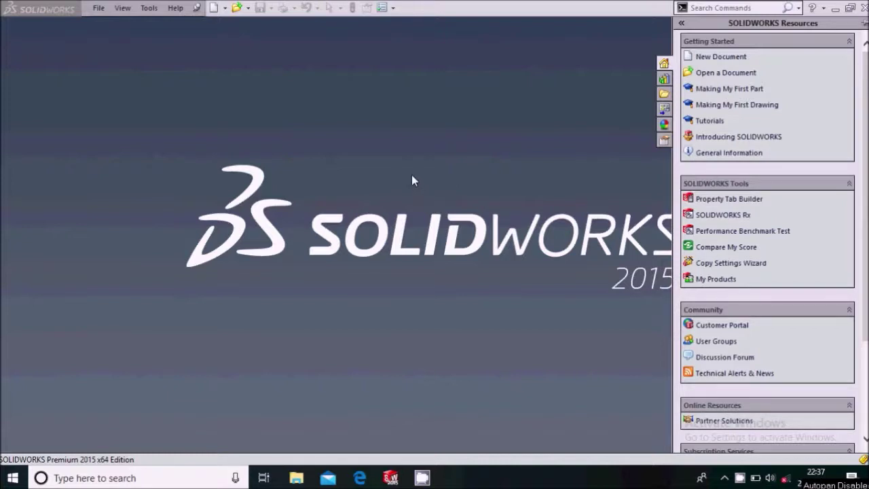
Create a new assembly document and dismiss the initial component insertion without adding a part.
left_click(99, 8)
left_click(112, 25)
left_click(256, 291)
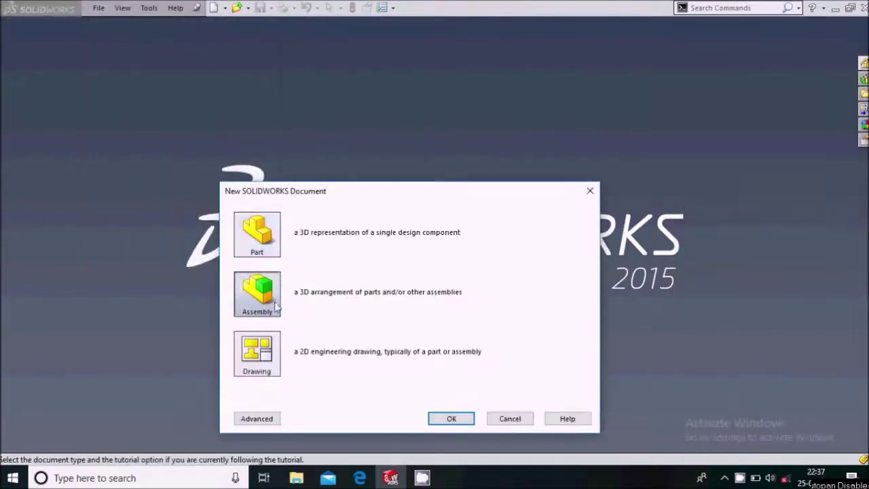
left_click(442, 415)
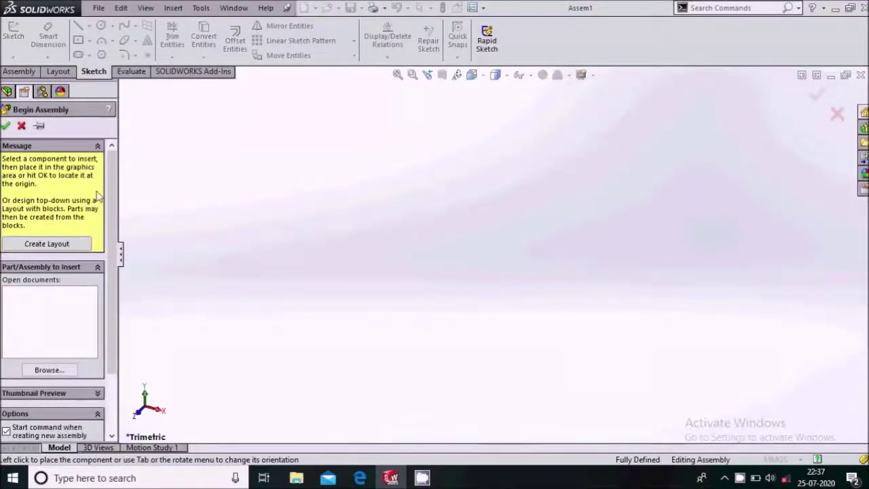
left_click(23, 127)
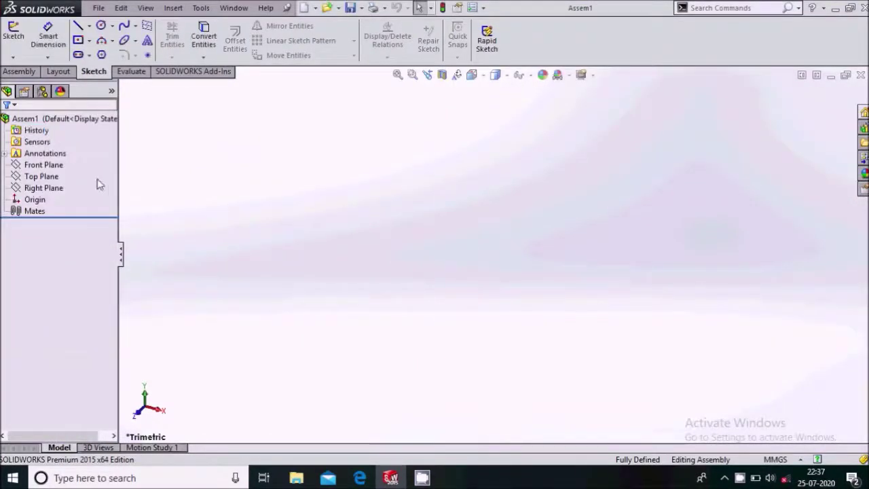
Start a sketch on the Right Plane and draw two concentric circles at the origin, about 74 mm and 33 mm in radius.
left_click(51, 188)
left_click(65, 169)
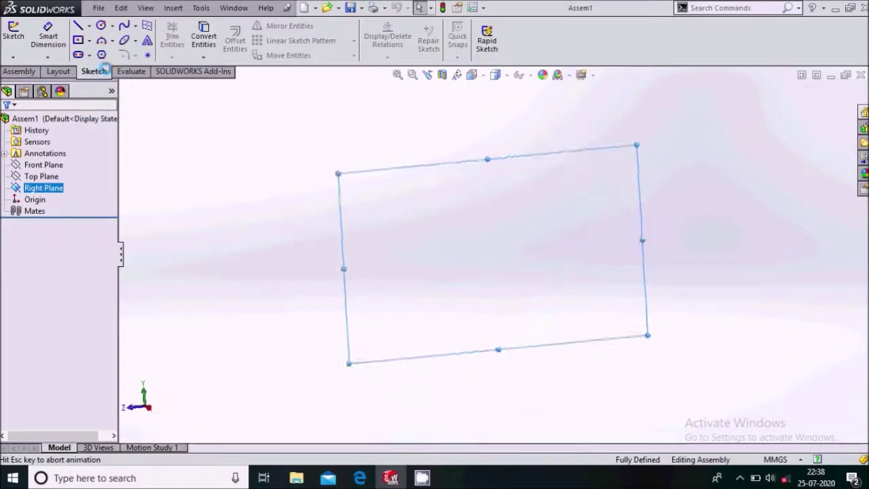
left_click(100, 26)
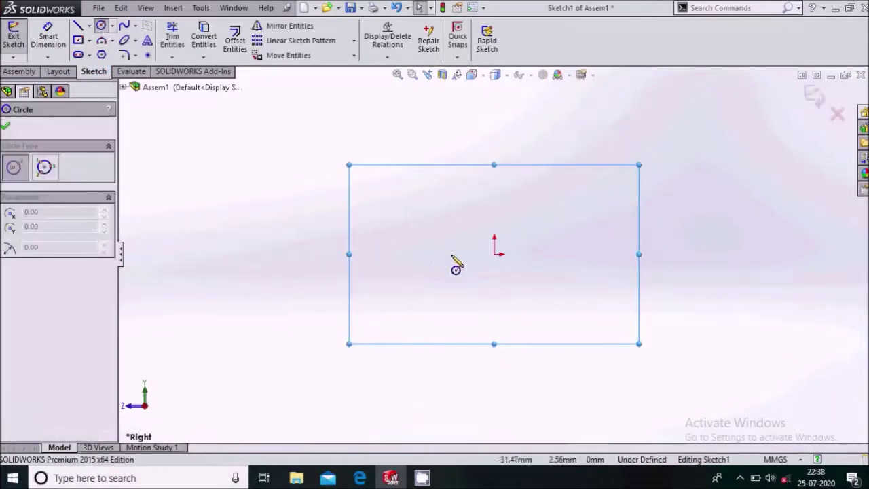
left_click(494, 254)
left_click(579, 339)
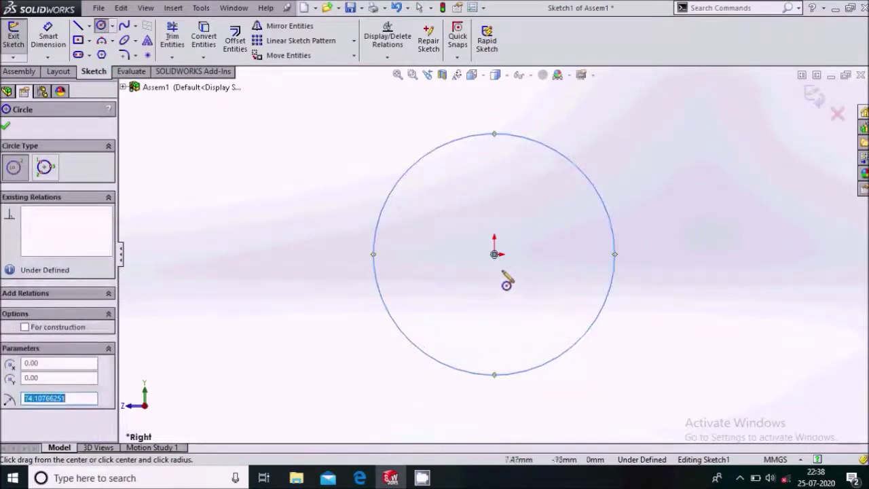
left_click(494, 254)
left_click(501, 204)
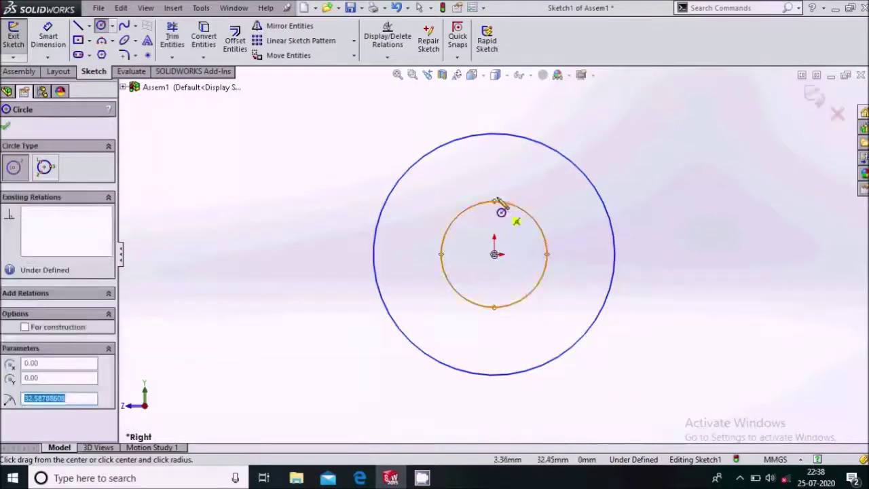
Draw a small circle of about 14 mm radius directly above the origin, between the two concentric circles.
left_click(493, 166)
left_click(509, 184)
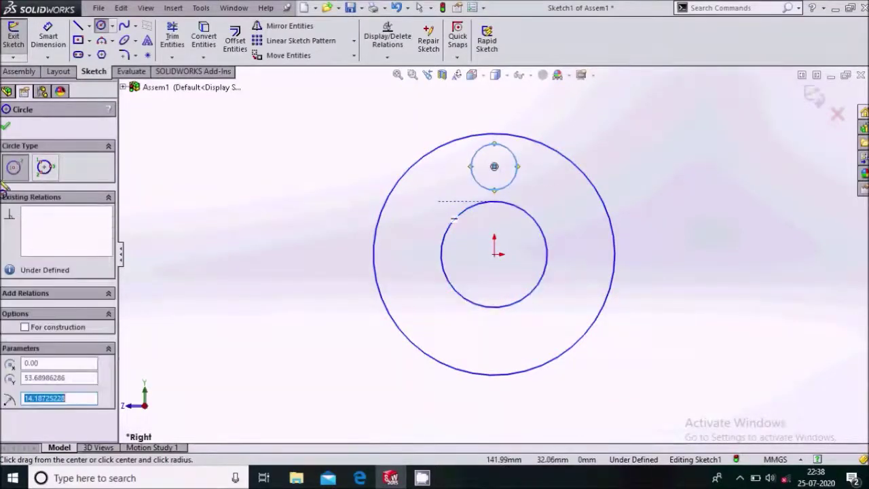
key("Escape")
key("Escape")
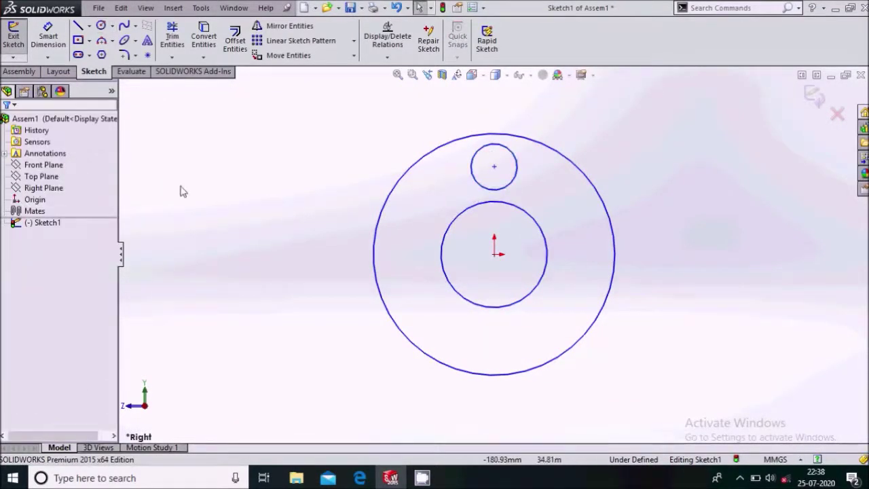
Dimension the outer circle's diameter as 160 mm.
left_click(65, 48)
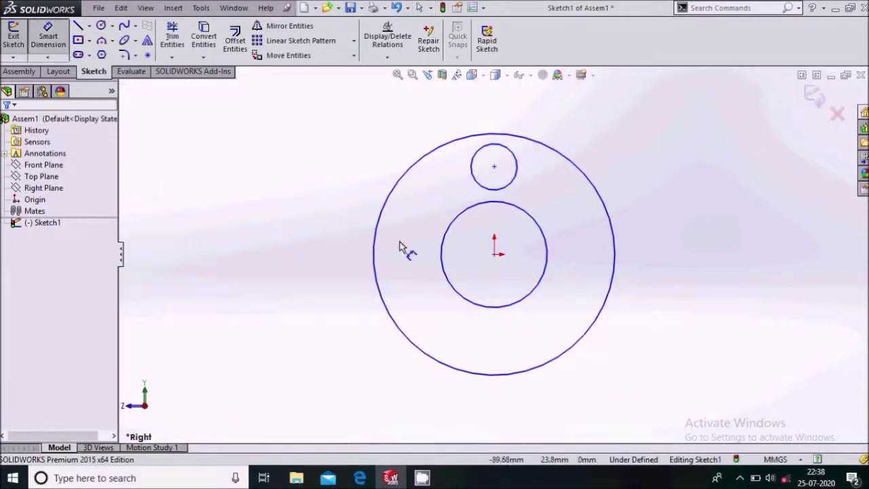
left_click(635, 312)
left_click(687, 266)
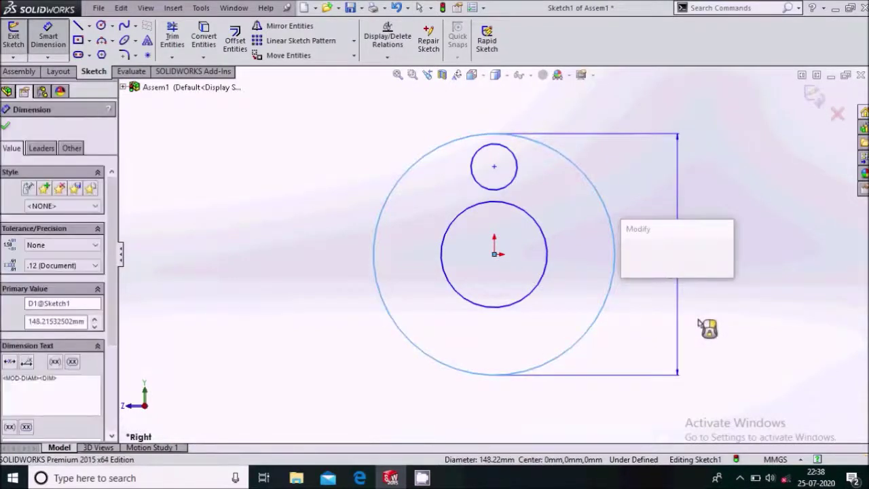
type("160")
key("Return")
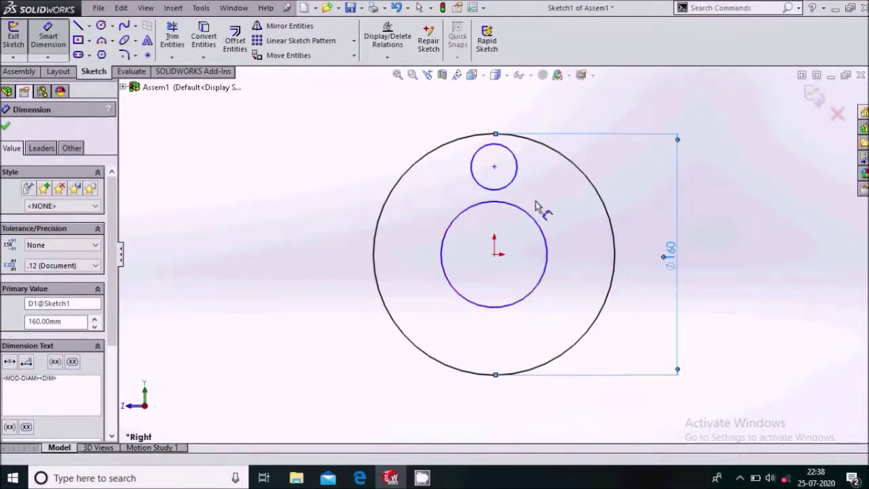
Dimension the small upper circle's diameter as 40 mm.
left_click(523, 177)
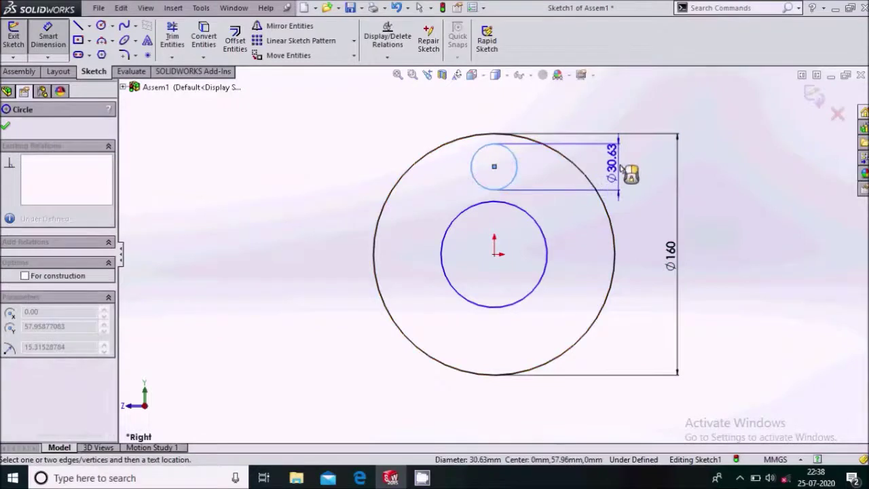
left_click(628, 170)
type("=")
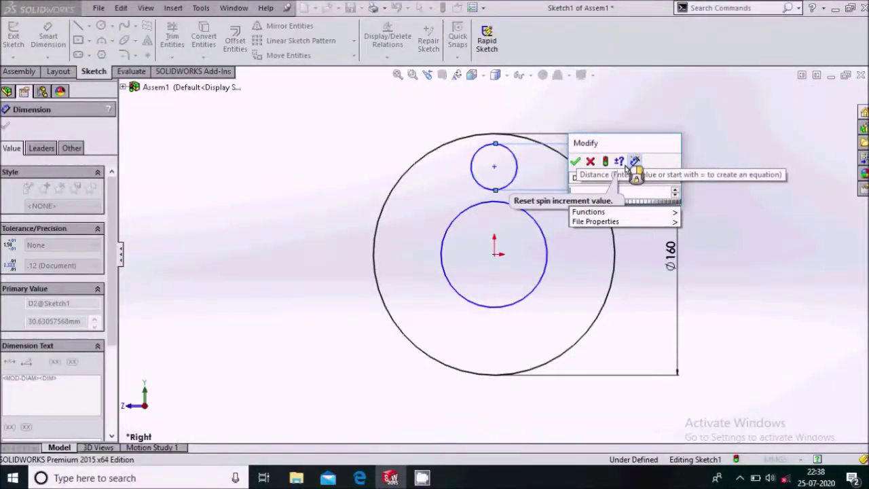
type("40")
key("Return")
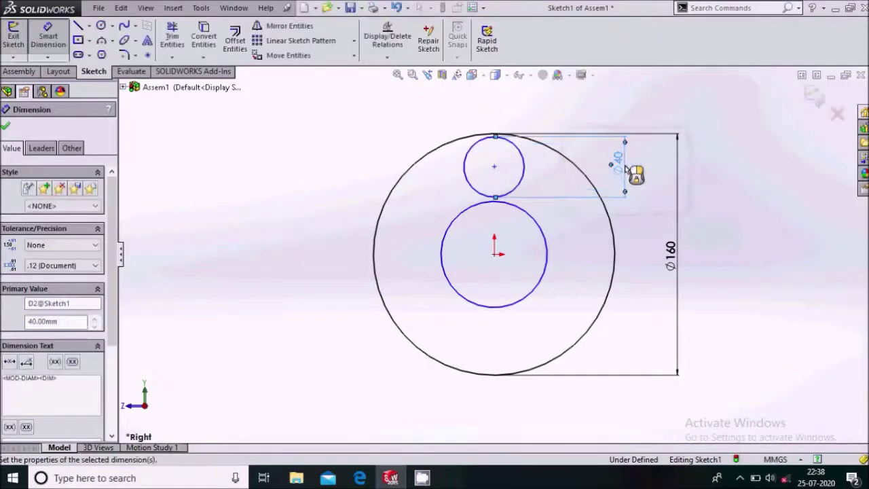
Dimension the inner concentric circle's diameter as 80 mm and finish dimensioning.
left_click(547, 262)
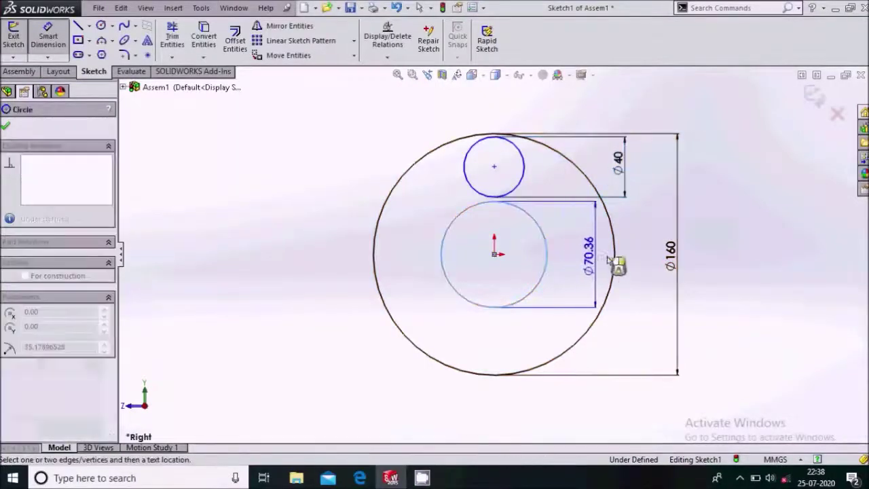
left_click(633, 261)
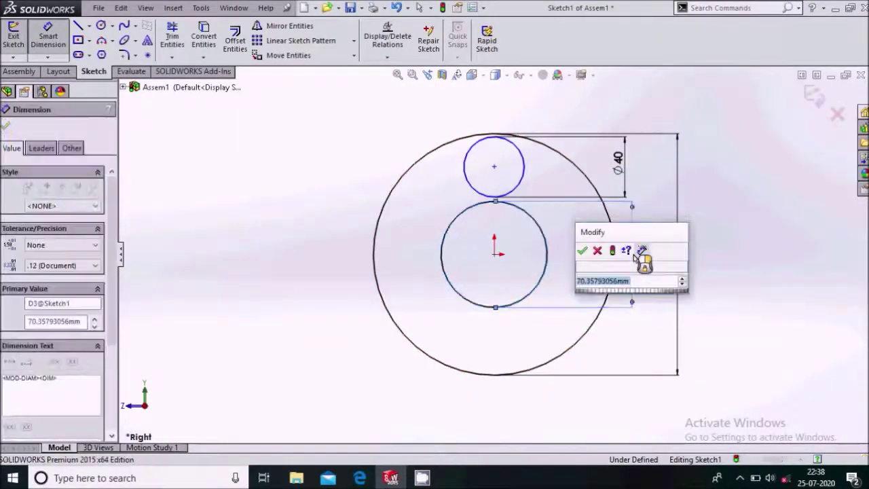
type("80")
key("Return")
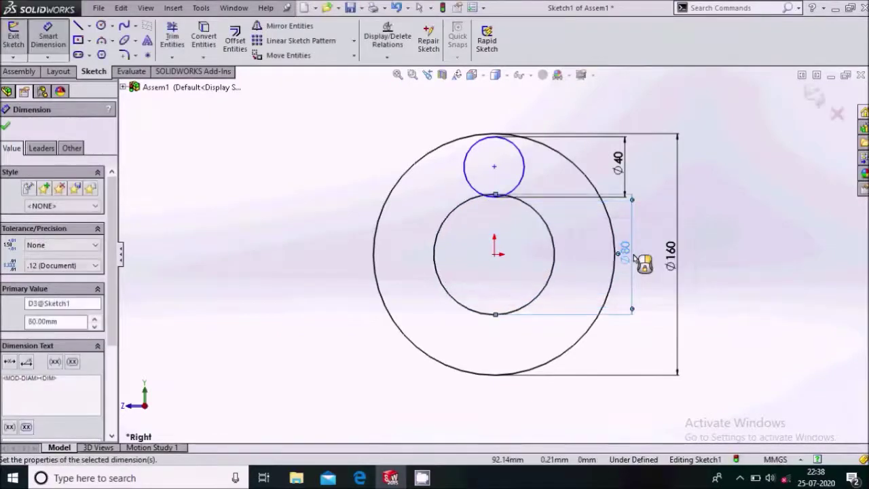
left_click(5, 126)
key("Escape")
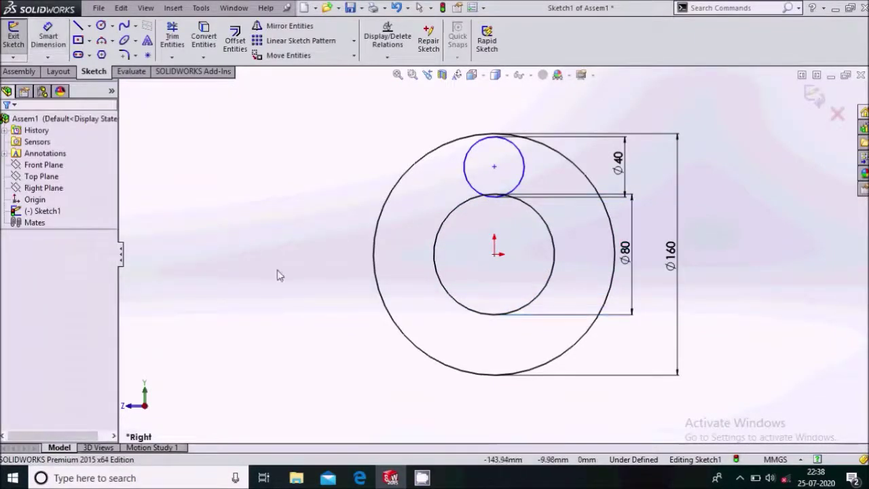
Add a Tangent relation between the 40 mm circle and the 80 mm circle.
scroll(543, 166, "down", 3)
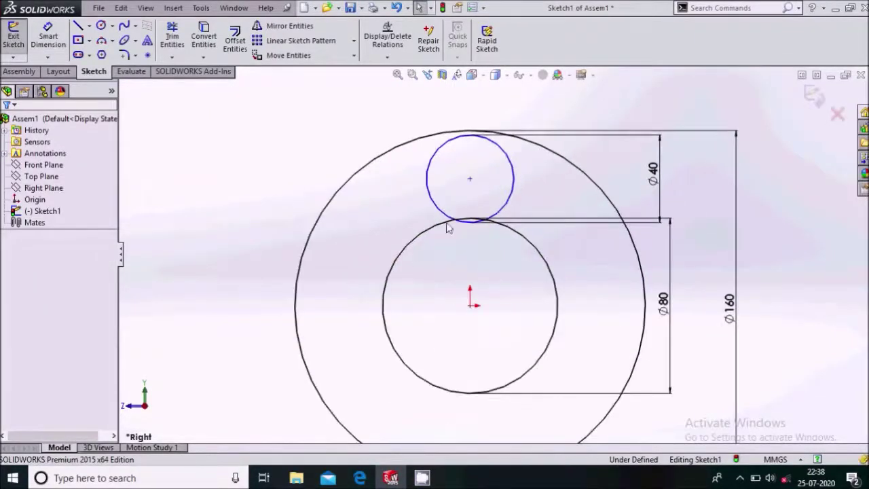
left_click_drag(449, 243, 434, 190)
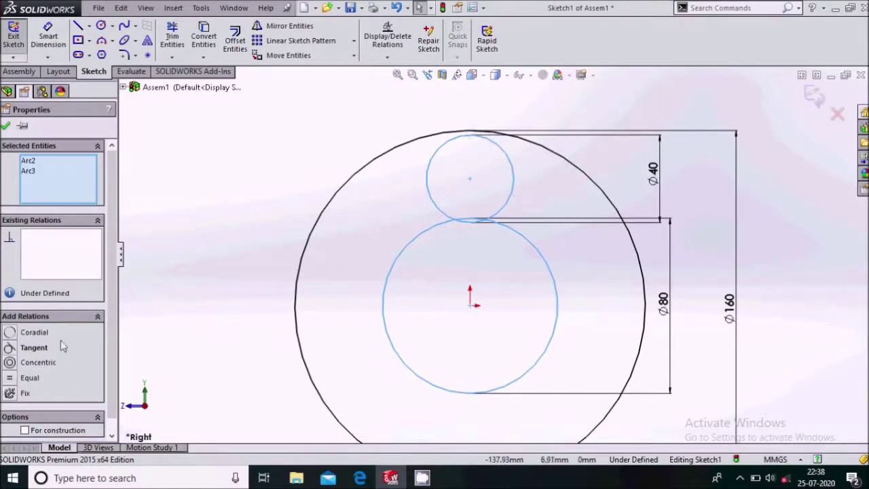
left_click(12, 348)
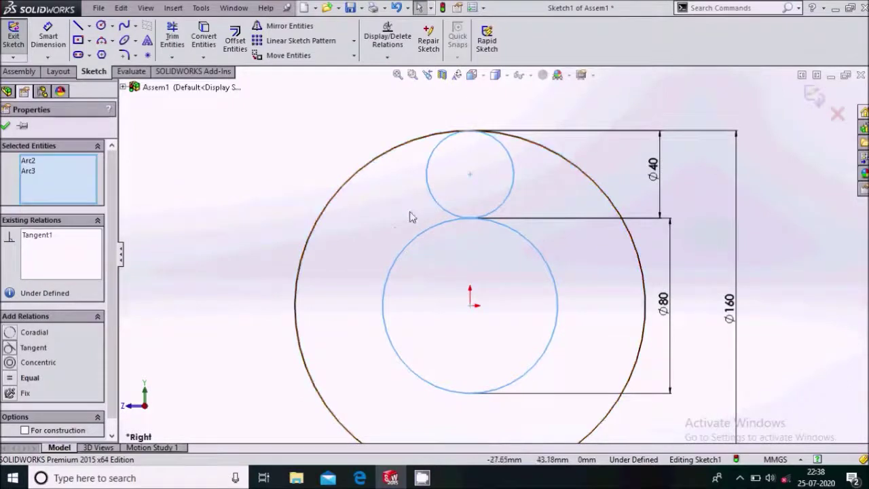
left_click(7, 126)
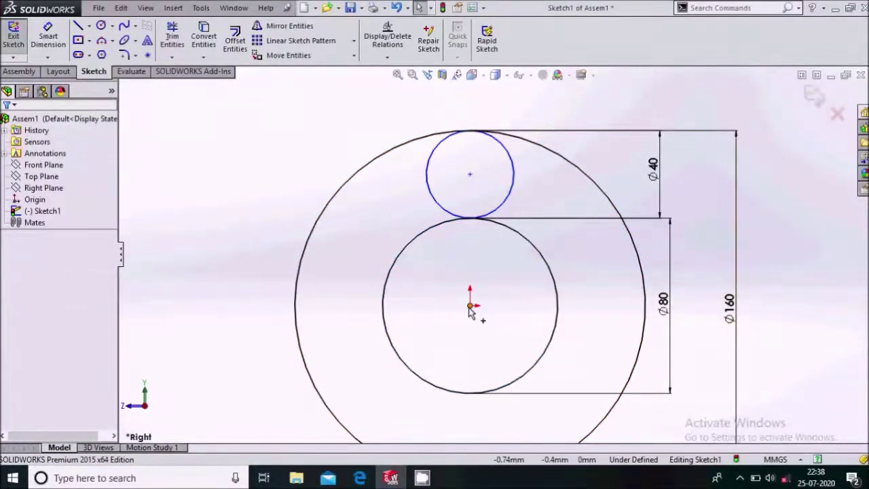
Add a Vertical relation between the origin and the 40 mm circle's centre.
left_click(471, 305)
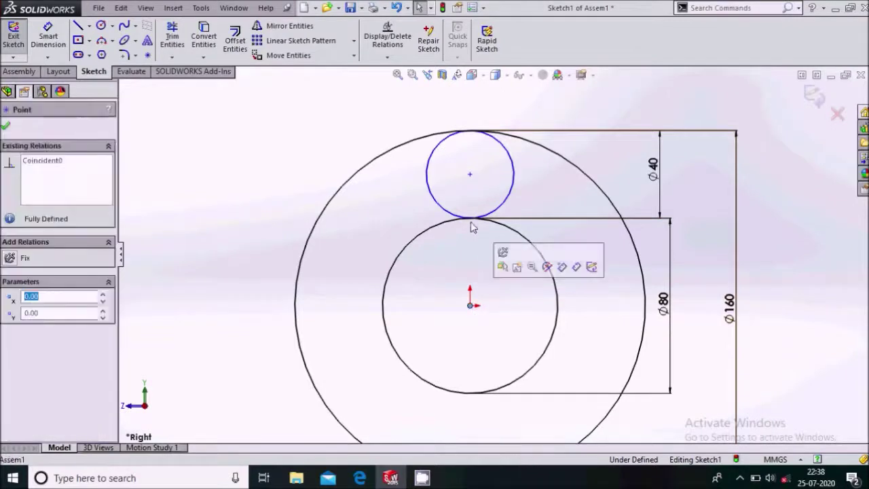
left_click(470, 176, "ctrl")
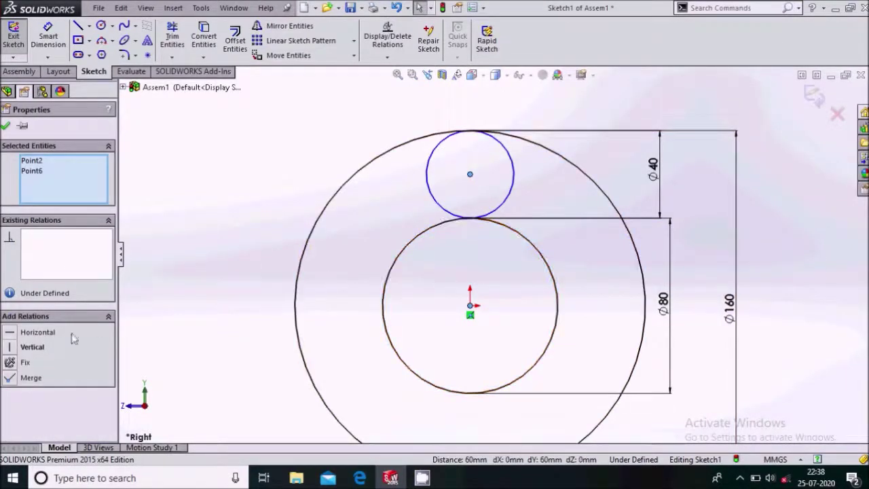
left_click(13, 348)
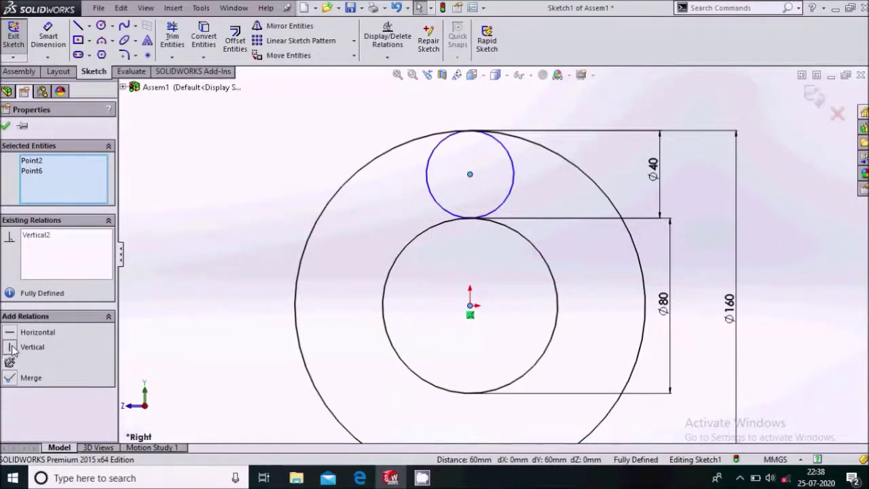
left_click(6, 127)
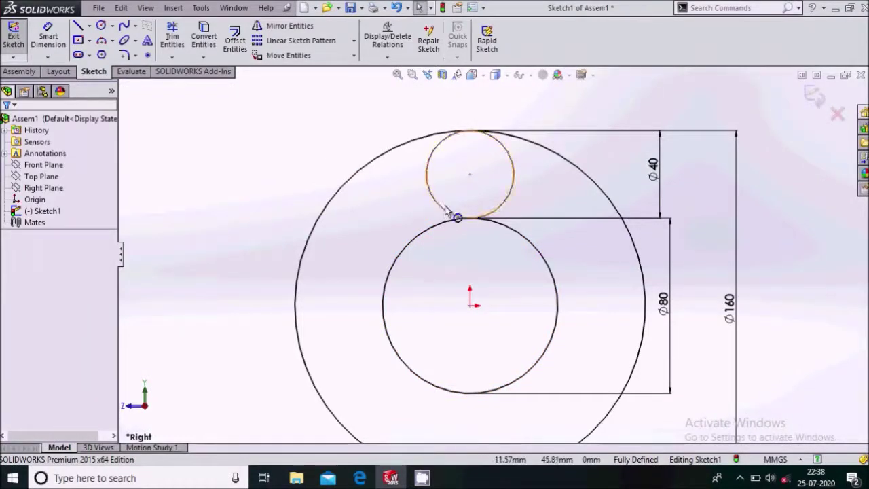
Circular-pattern the 40 mm circle around the origin with 4 equally spaced instances over 360 degrees, and exit the sketch.
left_click(427, 184)
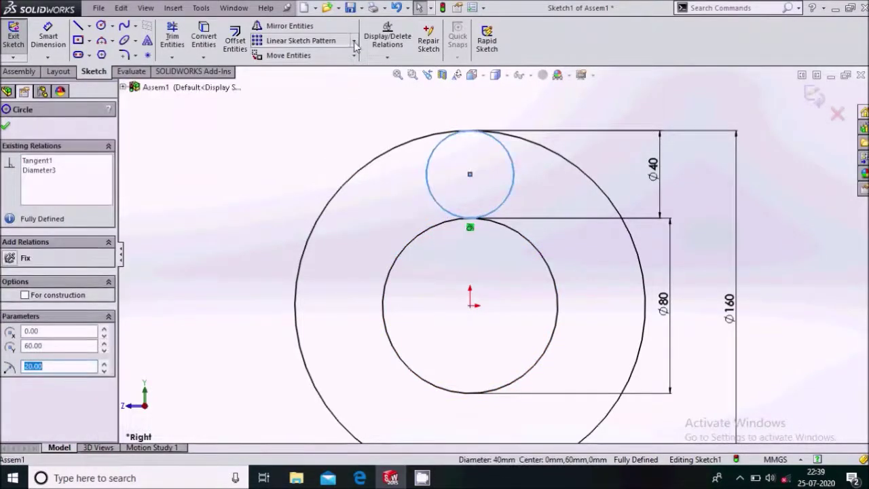
left_click(353, 41)
left_click(312, 67)
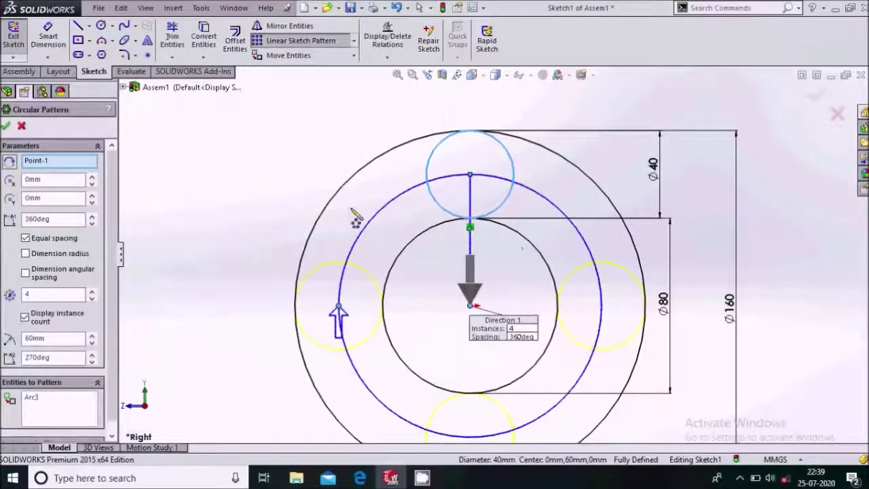
scroll(349, 257, "up", 3)
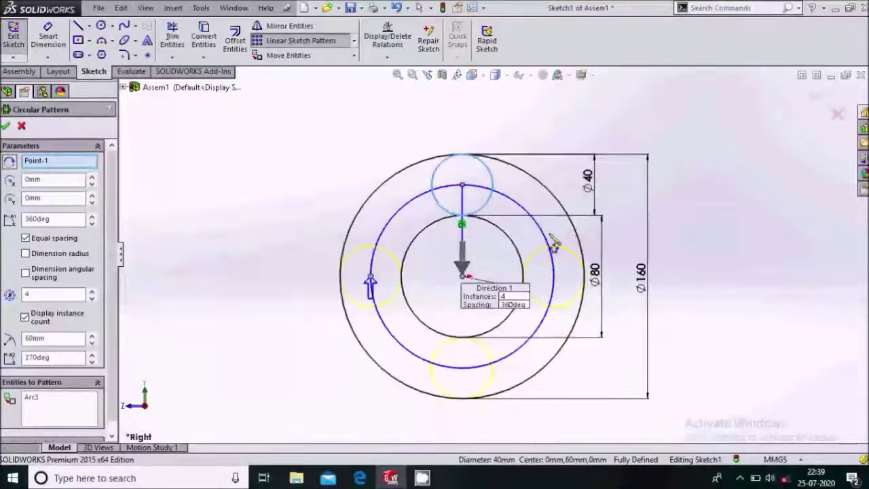
left_click(5, 126)
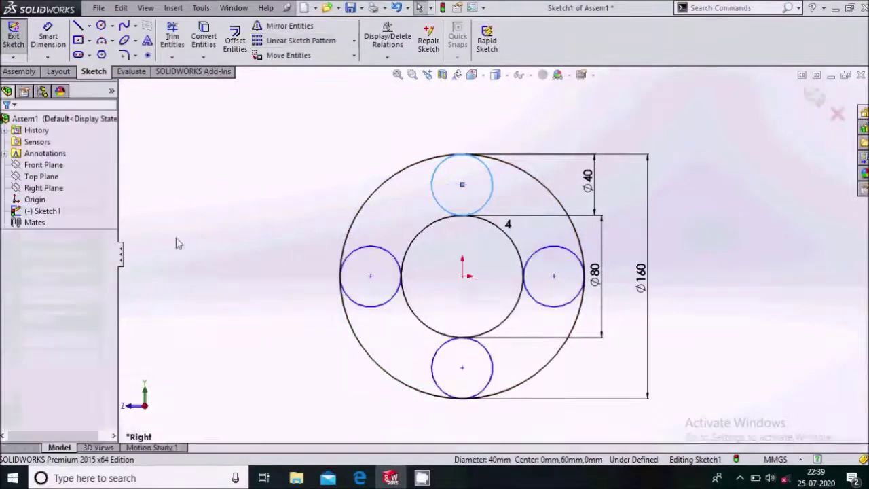
left_click(814, 95)
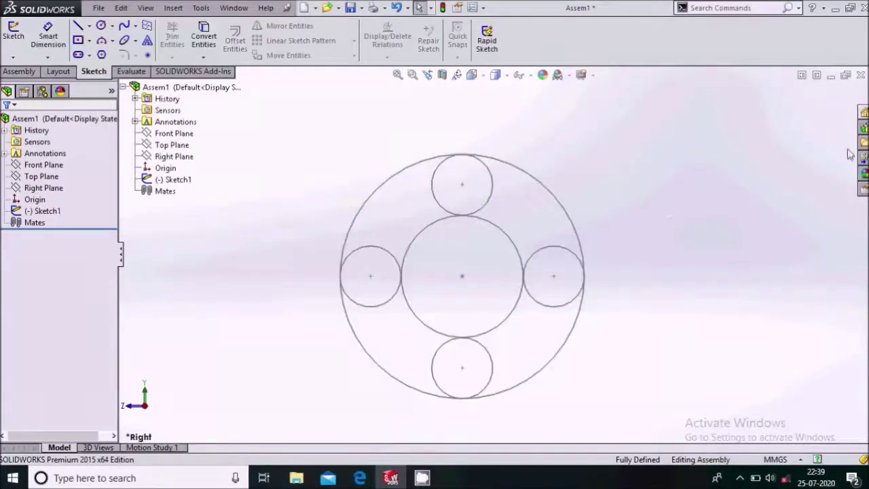
Open Toolbox in the Design Library and load its add-in.
left_click(863, 127)
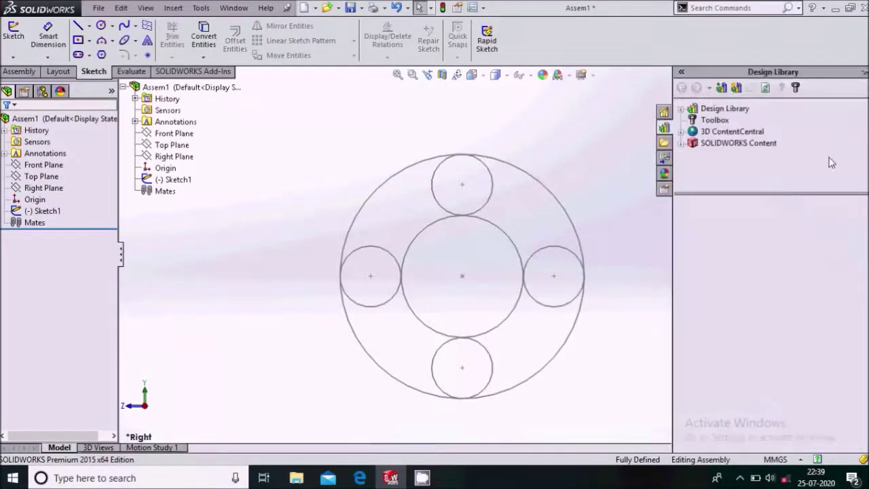
left_click(720, 121)
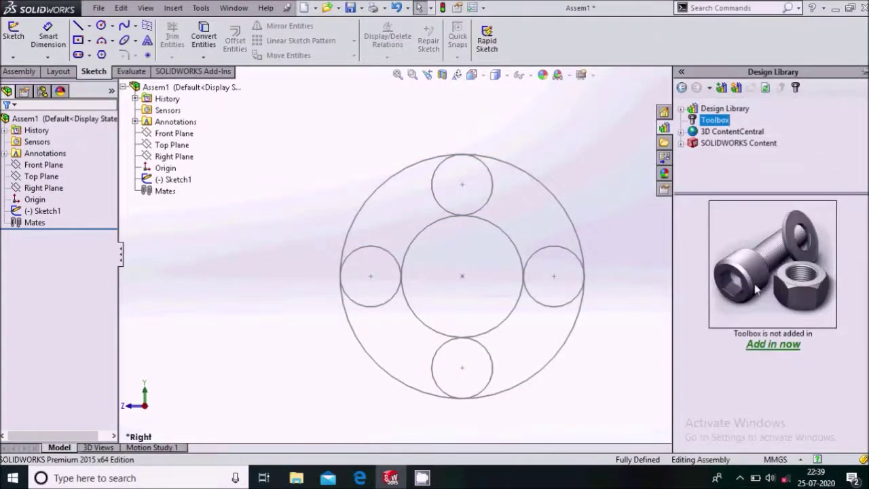
left_click(773, 344)
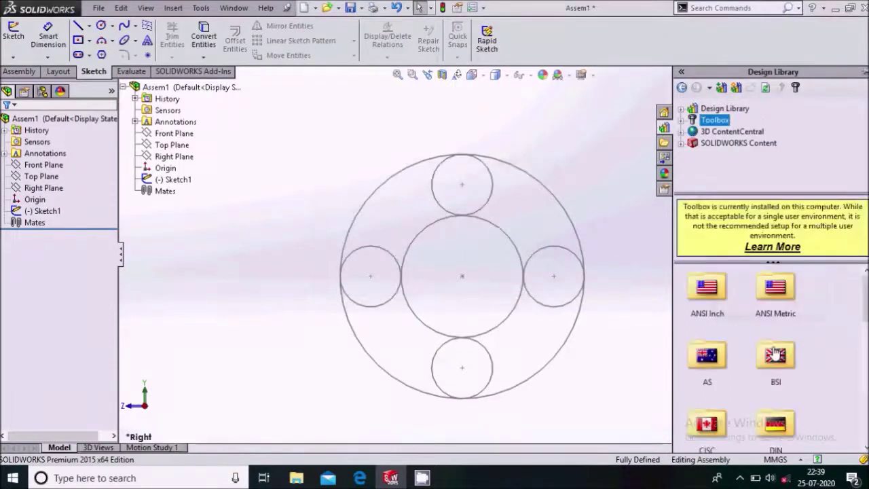
Browse the Toolbox to the ISO standard's Power Transmission gears.
scroll(857, 310, "down", 5)
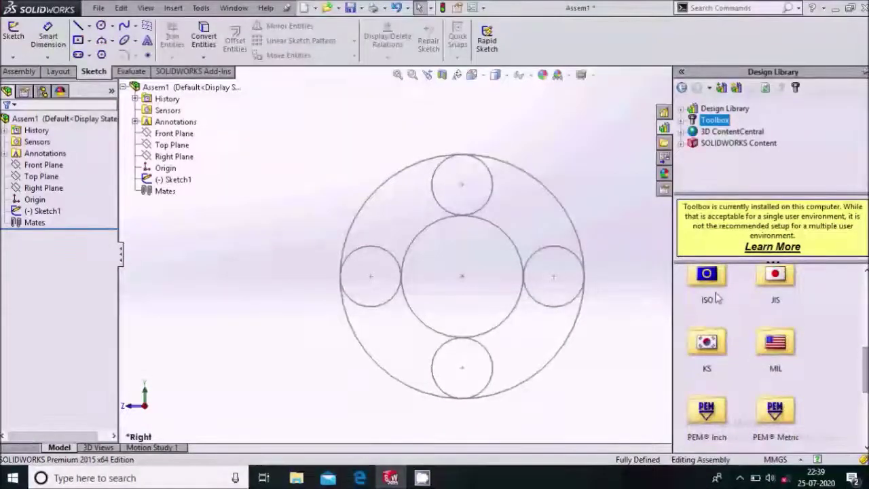
double_click(717, 294)
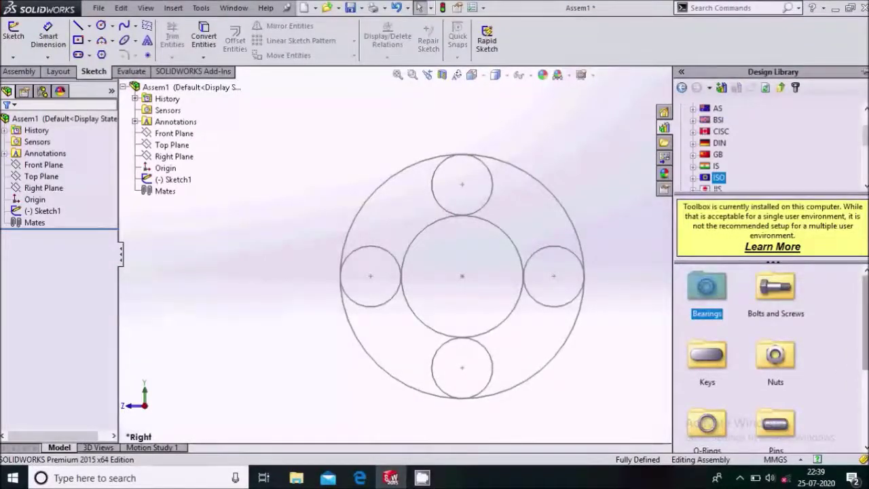
scroll(864, 322, "down", 2)
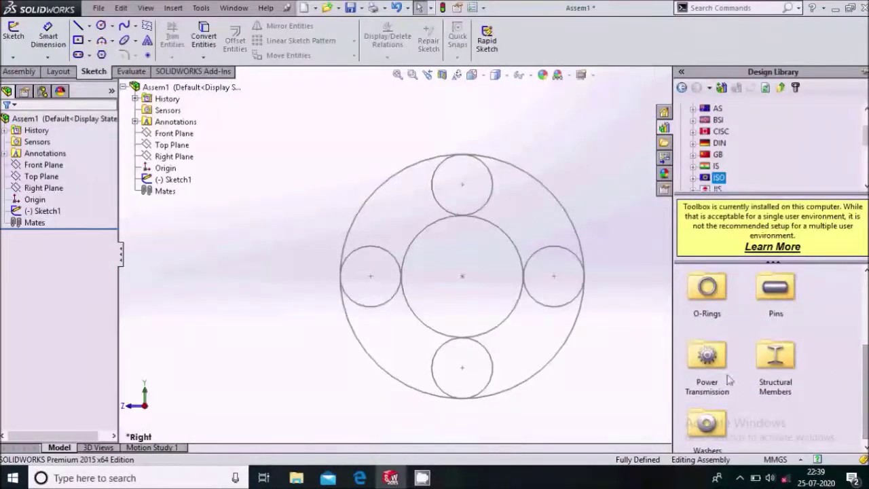
double_click(707, 355)
left_click(774, 309)
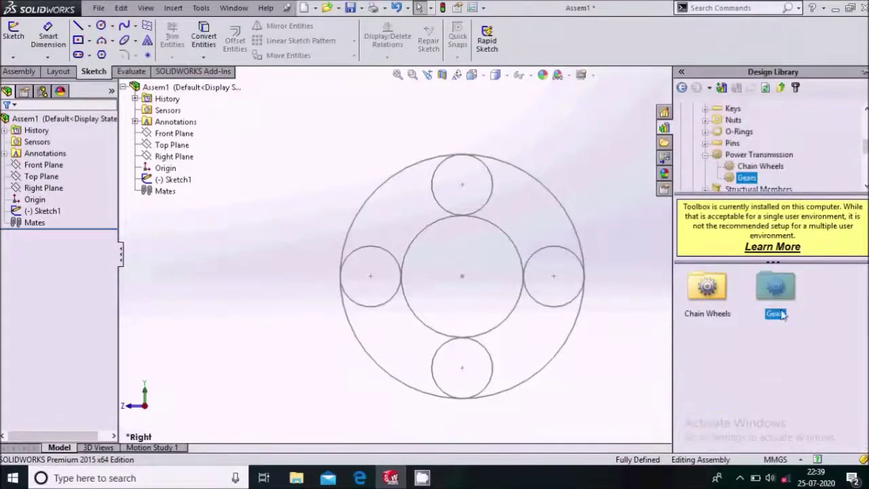
double_click(774, 309)
Insert an ISO Spur Gear inside the central circle with module 2, 20 teeth, pressure angle 20, face width 12 and nominal shaft diameter 20.
left_click(781, 365)
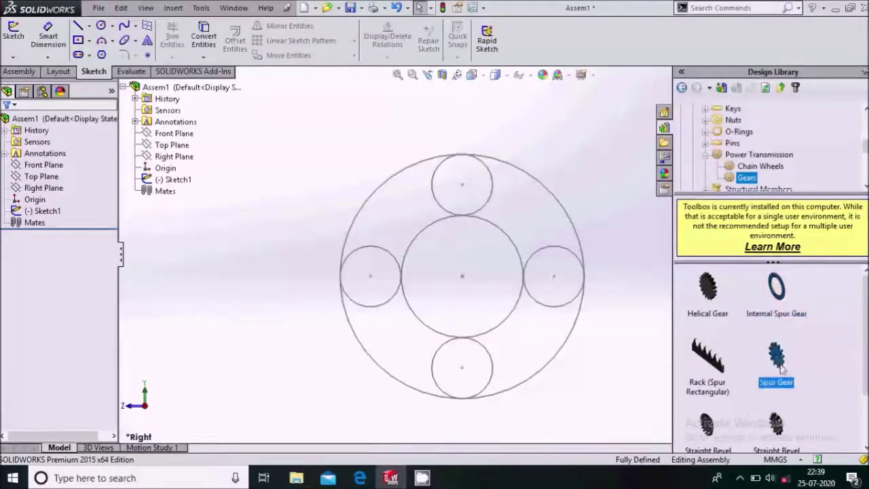
left_click_drag(772, 367, 469, 303)
scroll(471, 311, "down", 5)
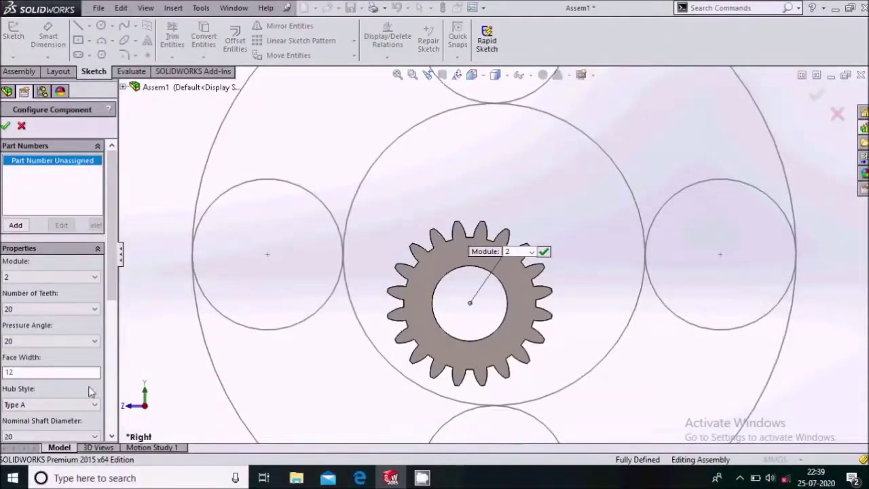
scroll(107, 299, "down", 1)
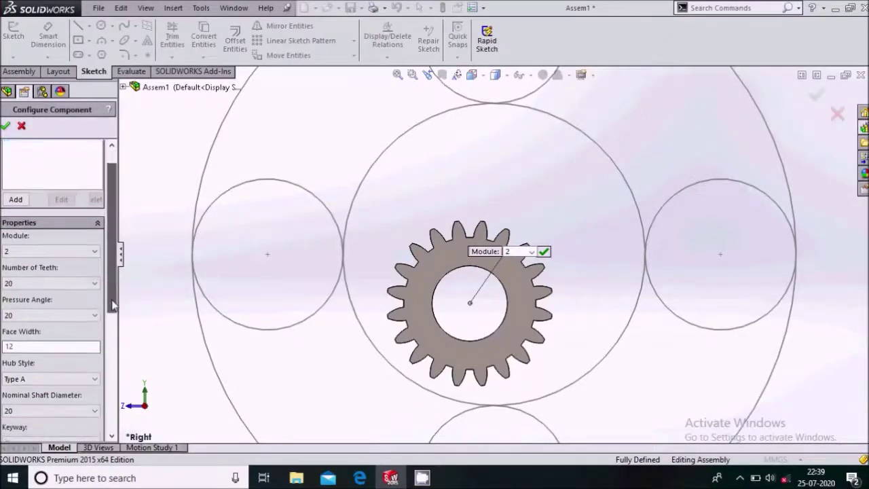
scroll(443, 290, "up", 2)
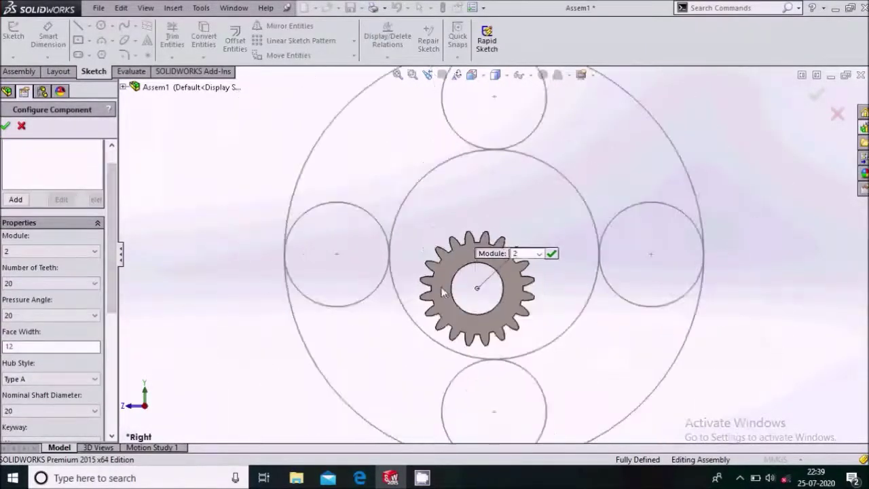
left_click(42, 286)
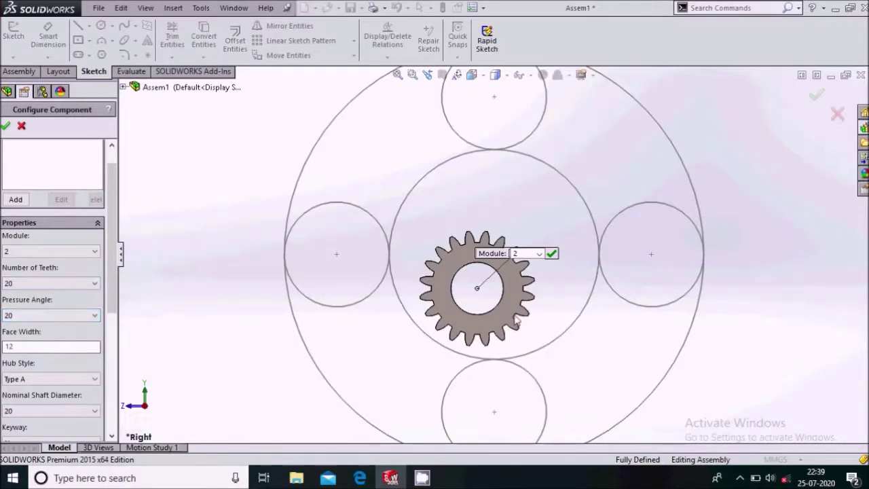
scroll(458, 301, "up", 3)
middle_click_drag(458, 301, 455, 287)
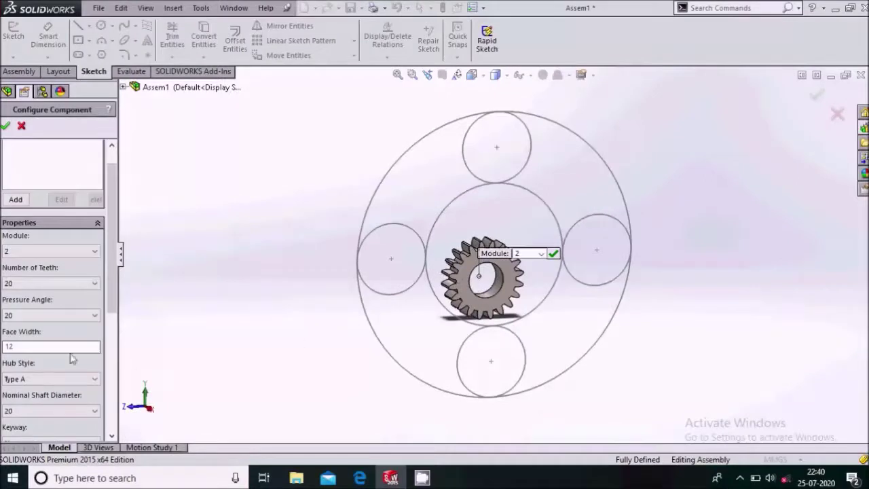
left_click_drag(112, 302, 121, 341)
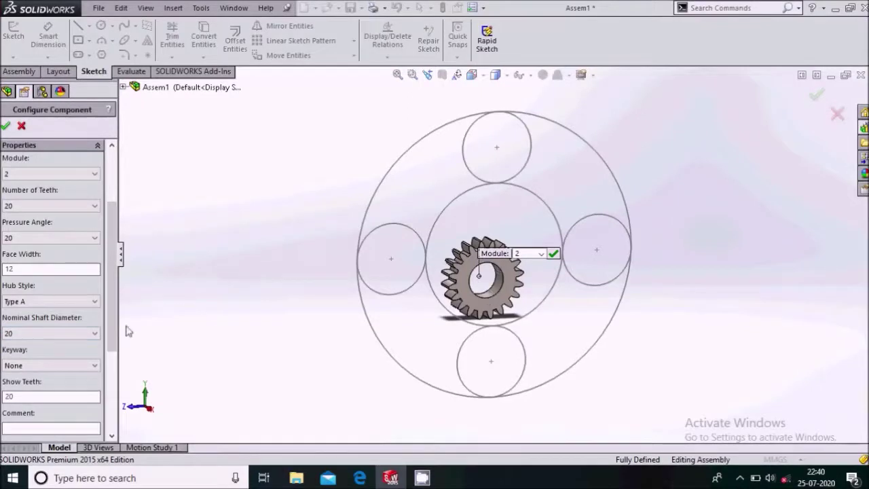
scroll(112, 347, "down", 2)
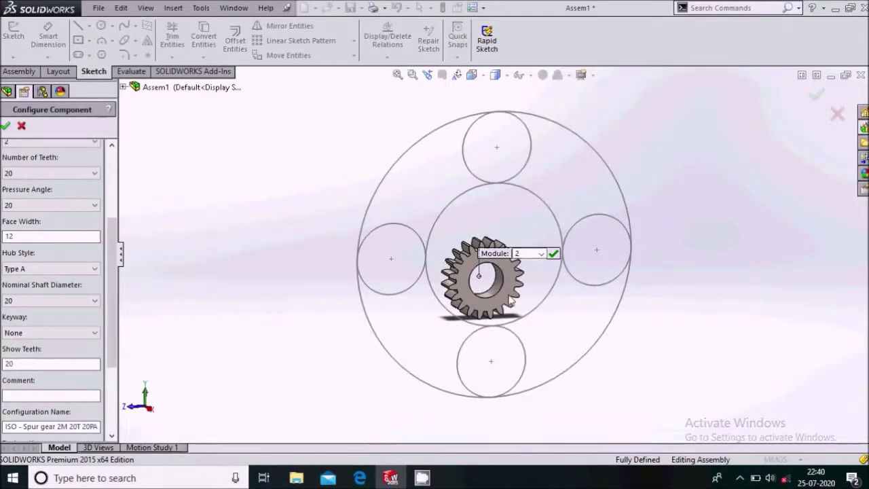
left_click(7, 126)
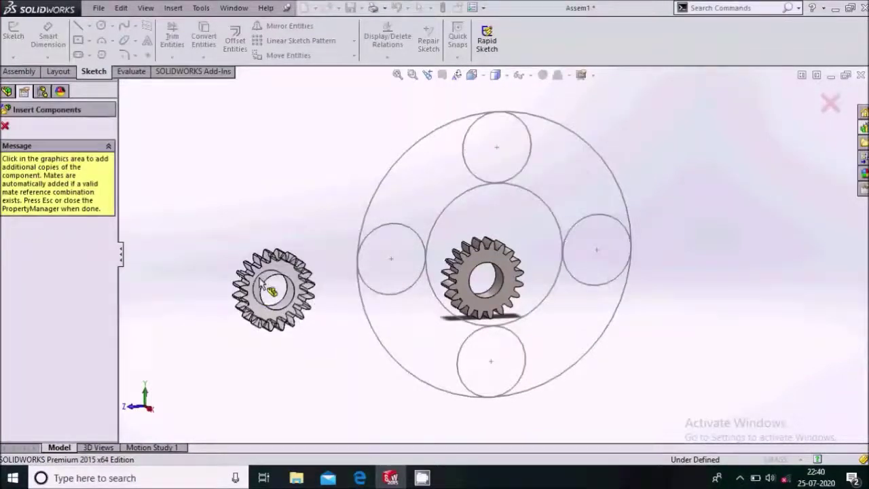
Place three more copies of the 20-tooth spur gear around the layout sketch and finish inserting.
left_click(270, 228)
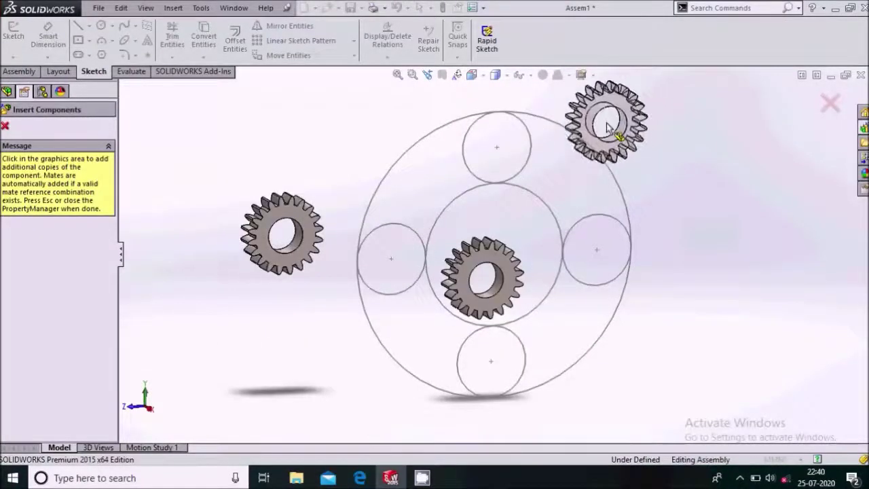
left_click(607, 125)
left_click(704, 251)
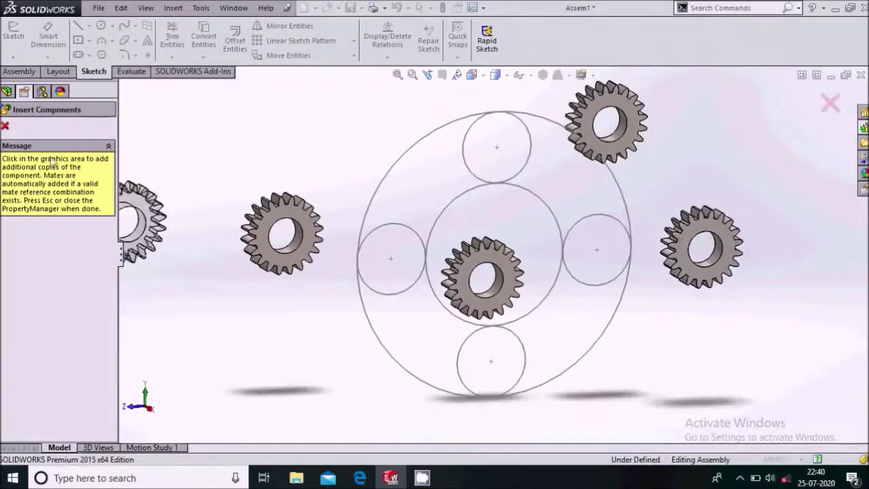
left_click(4, 126)
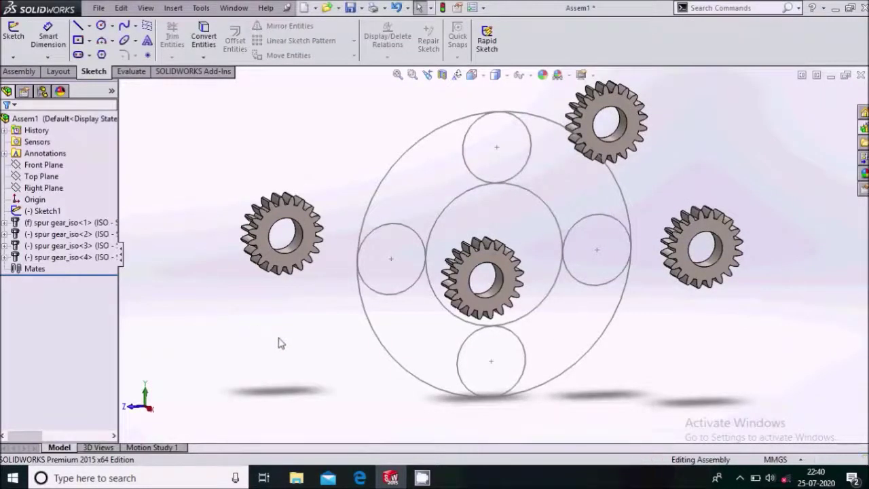
Float the fixed first spur gear and move it out of the central circle to the lower-left outside the layout.
scroll(484, 261, "down", 2)
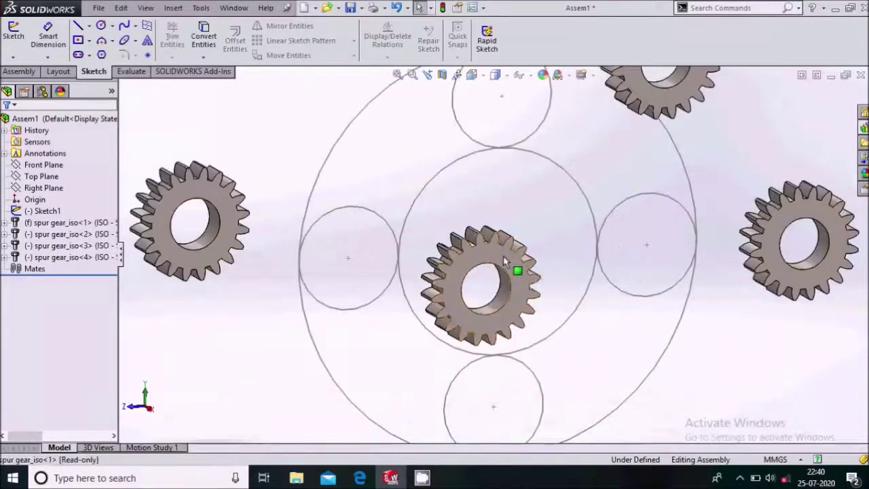
left_click(503, 255)
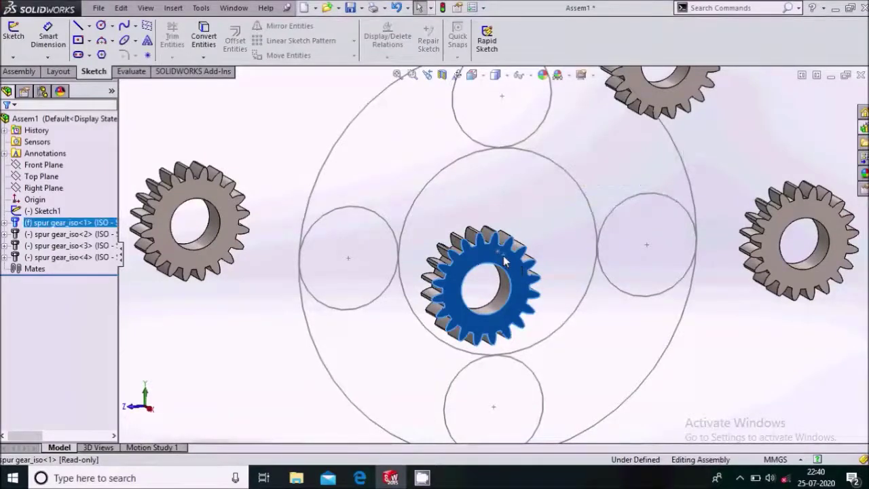
right_click(503, 257)
left_click(534, 274)
scroll(537, 223, "up", 2)
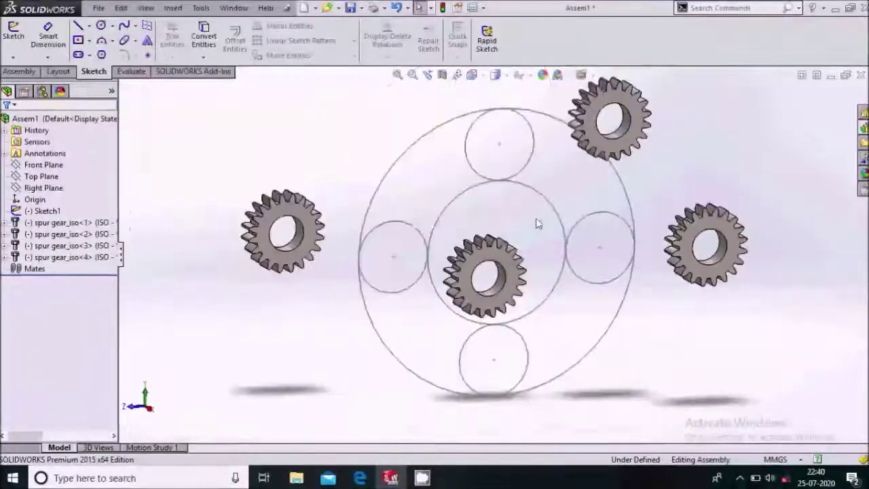
left_click_drag(445, 287, 325, 367)
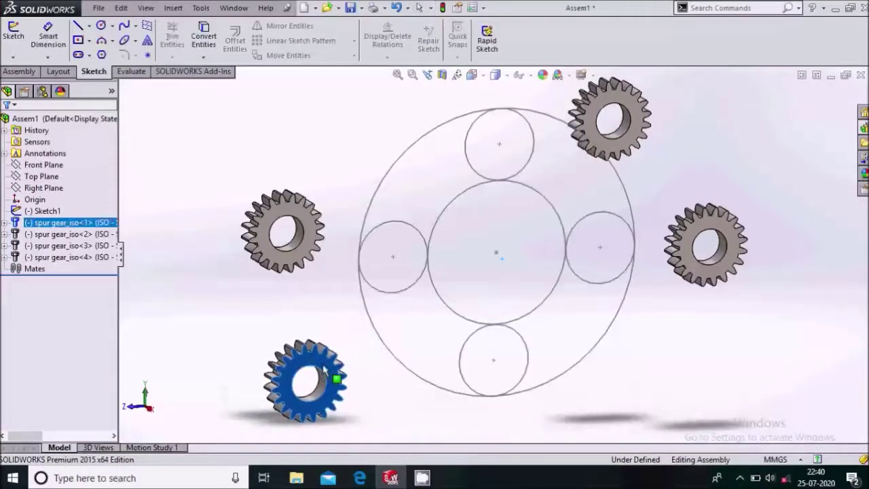
left_click(325, 324)
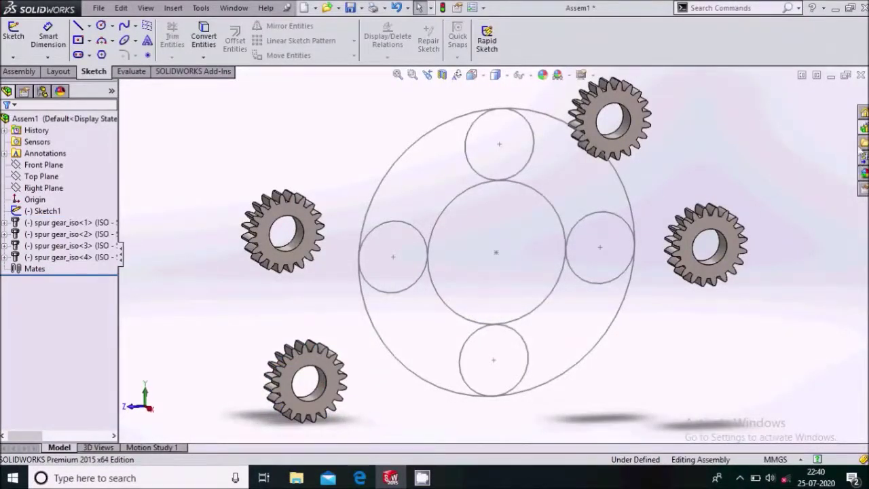
Insert another ISO Spur Gear at the lower-right of the layout and set its number of teeth to 40.
left_click(865, 128)
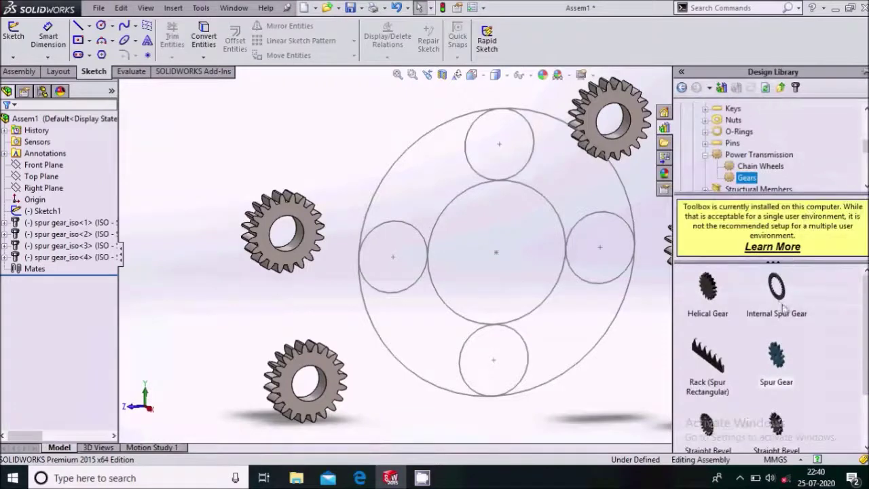
left_click_drag(778, 366, 618, 347)
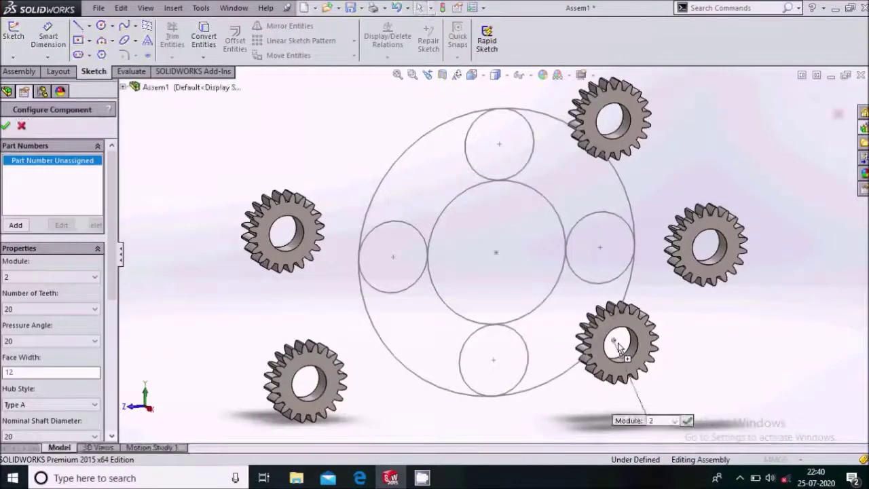
scroll(113, 292, "down", 2)
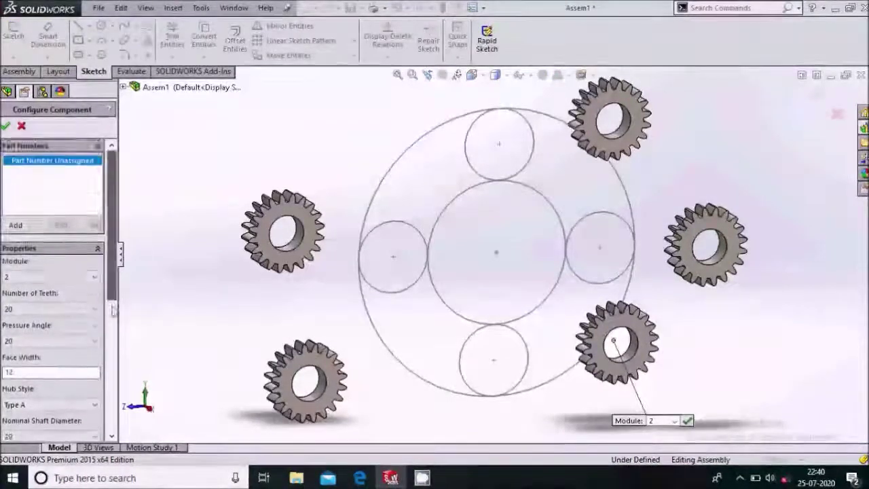
scroll(57, 196, "up", 3)
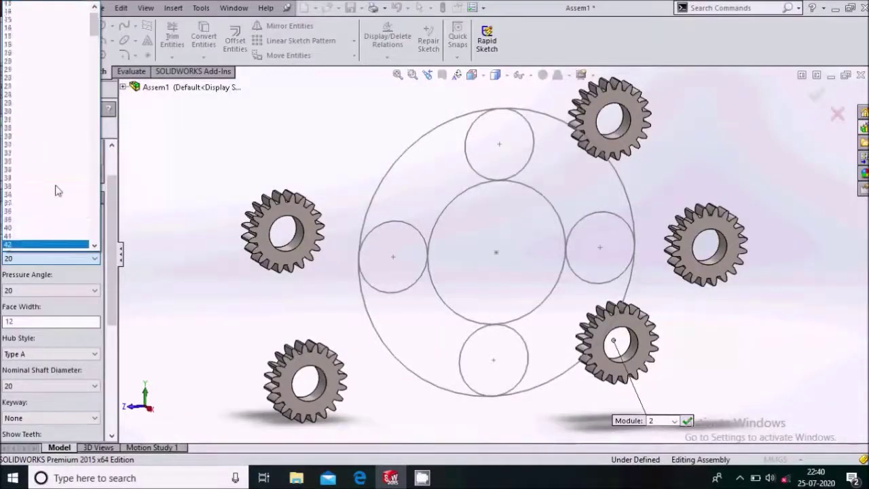
scroll(28, 214, "down", 2)
left_click(22, 205)
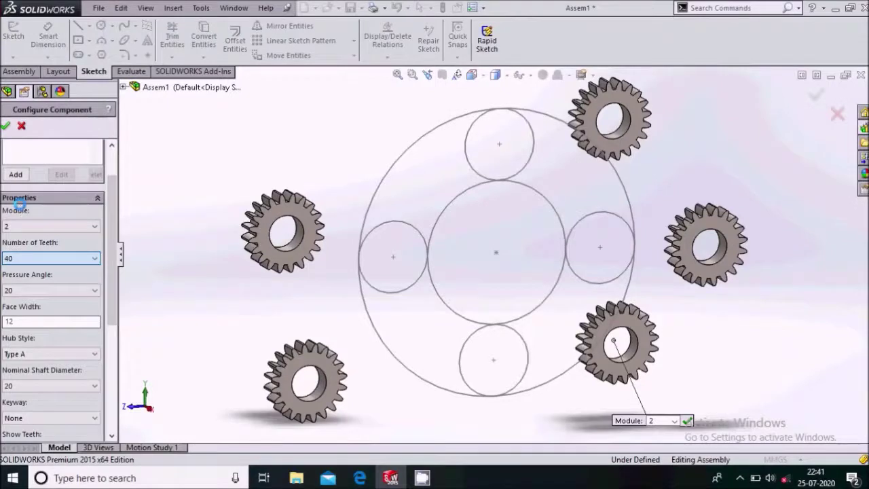
Set the 40-tooth gear's nominal shaft diameter to 40 and finish inserting without adding more copies.
scroll(68, 319, "down", 3)
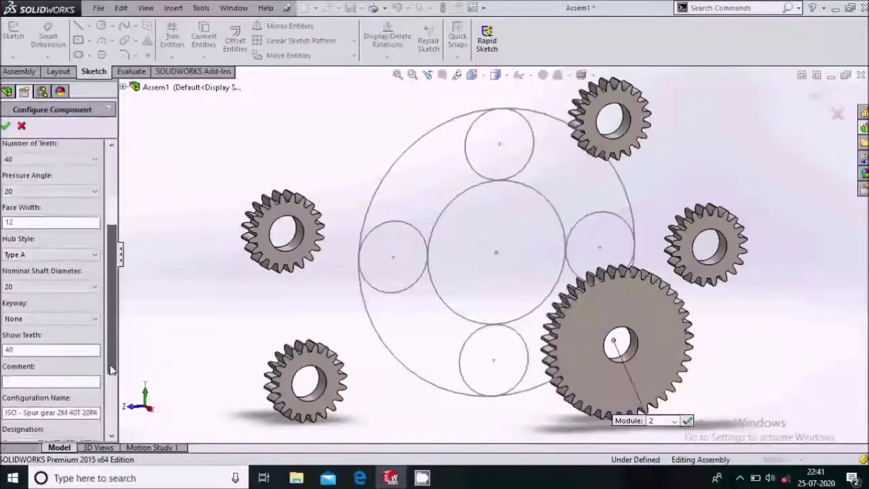
left_click(46, 289)
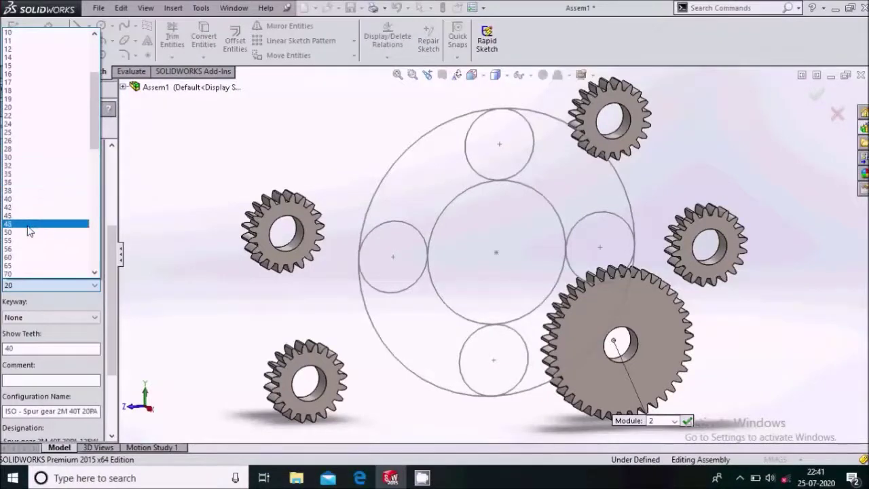
left_click(26, 199)
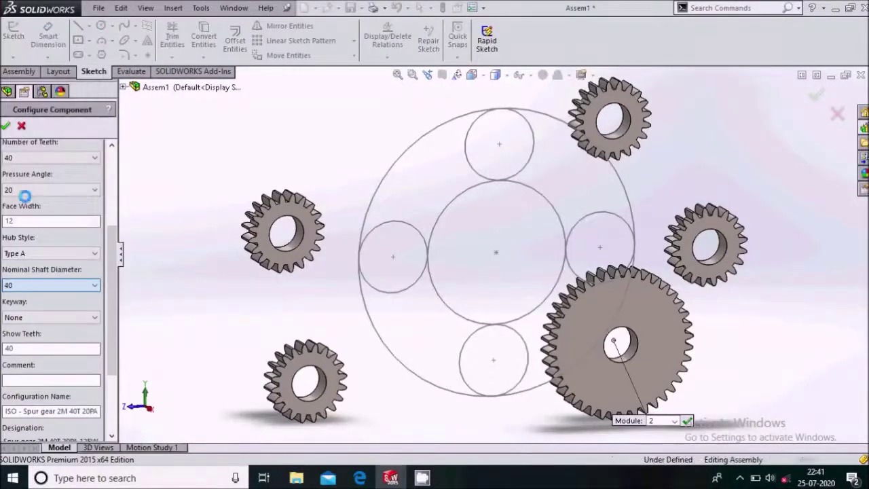
left_click(5, 126)
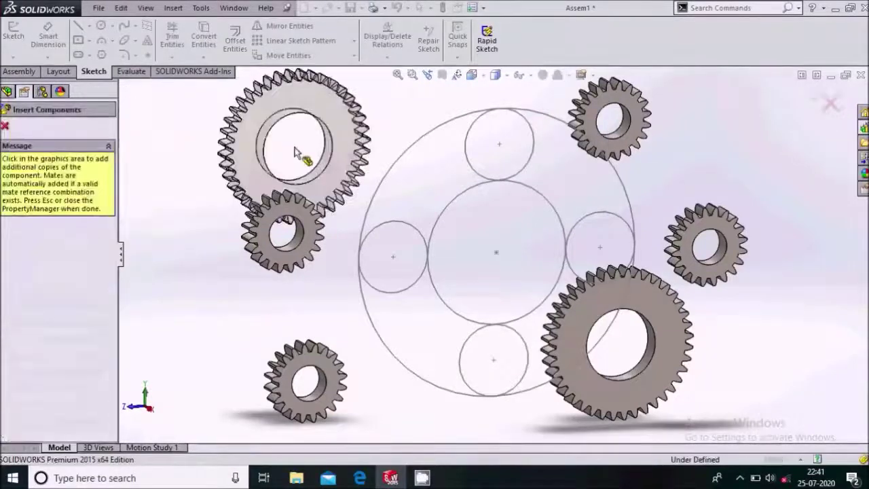
left_click(6, 126)
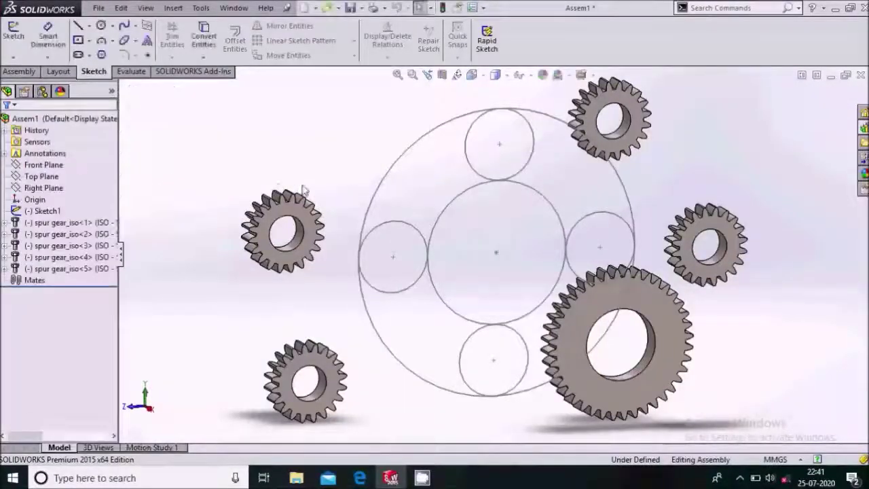
Insert an ISO Internal Spur Gear at the lower-left of the layout and set its number of teeth to 80.
key("z")
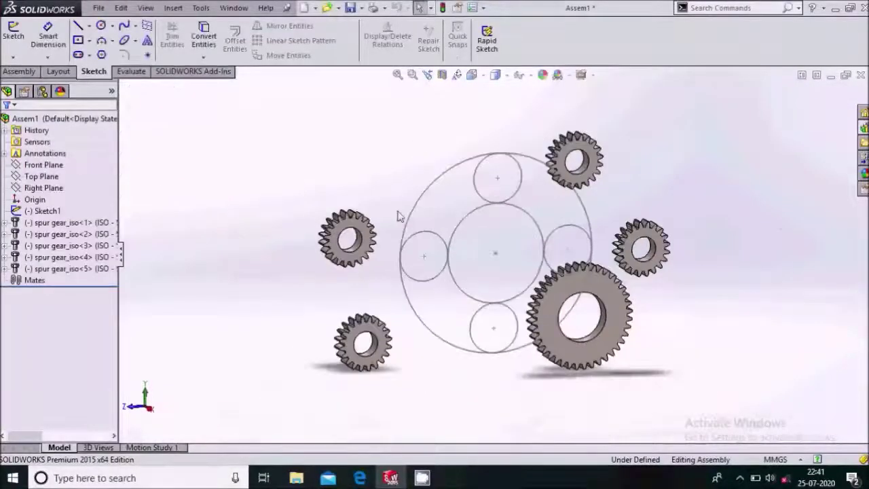
left_click(863, 129)
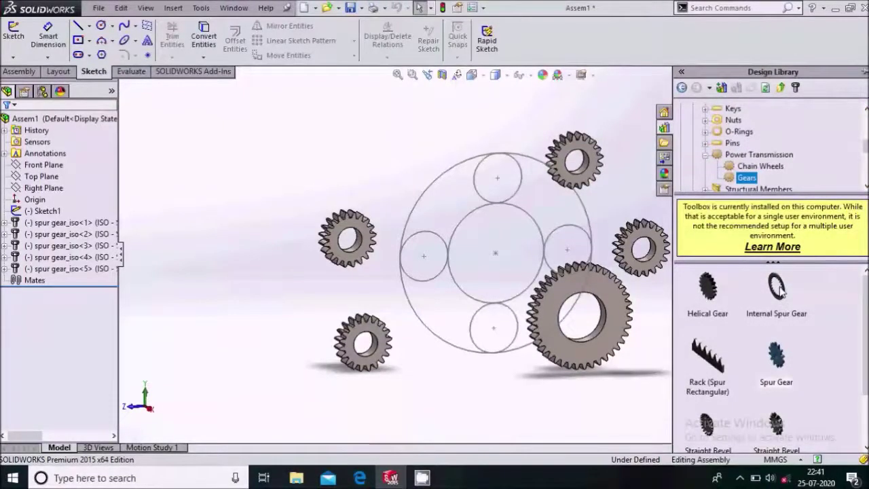
left_click_drag(779, 289, 259, 314)
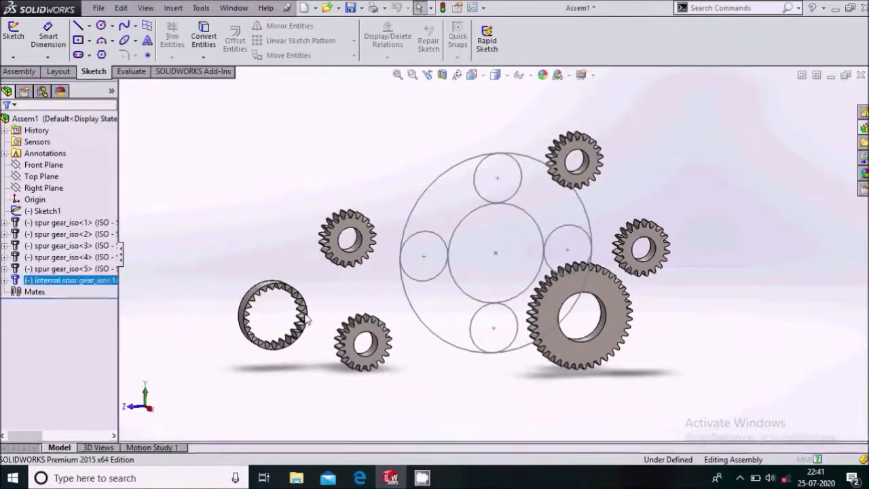
scroll(299, 311, "down", 2)
left_click(75, 311)
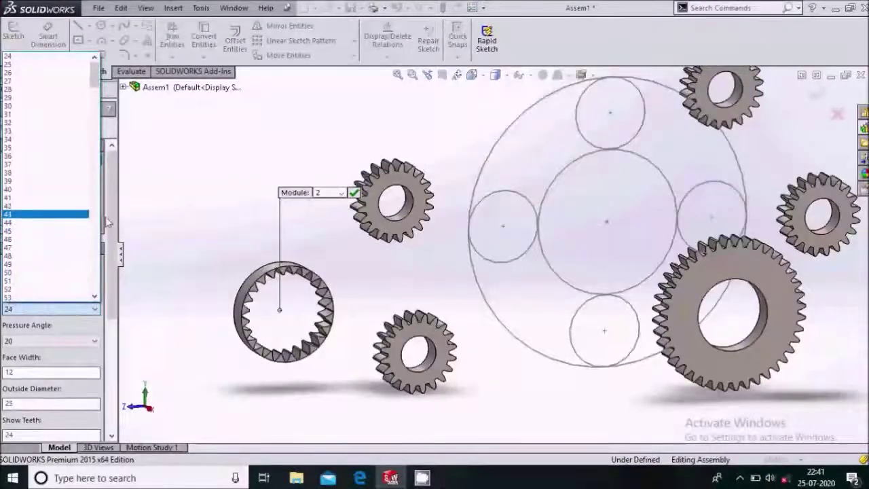
scroll(38, 231, "down", 6)
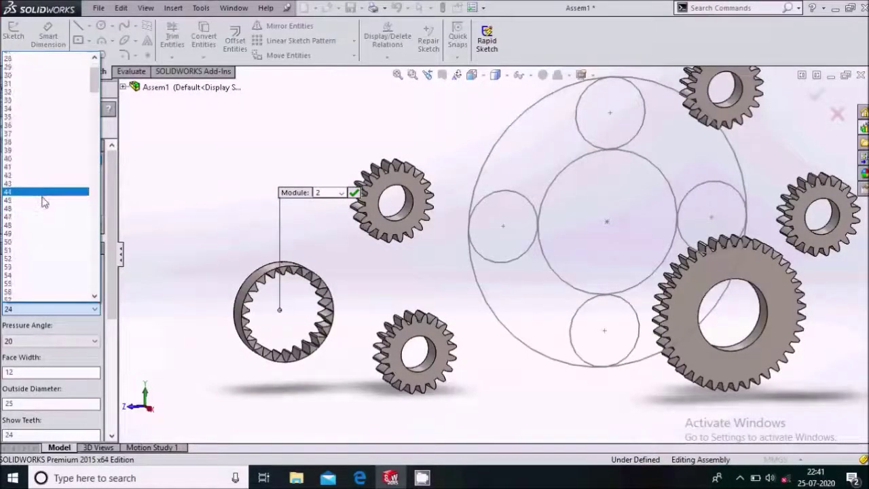
scroll(31, 266, "down", 6)
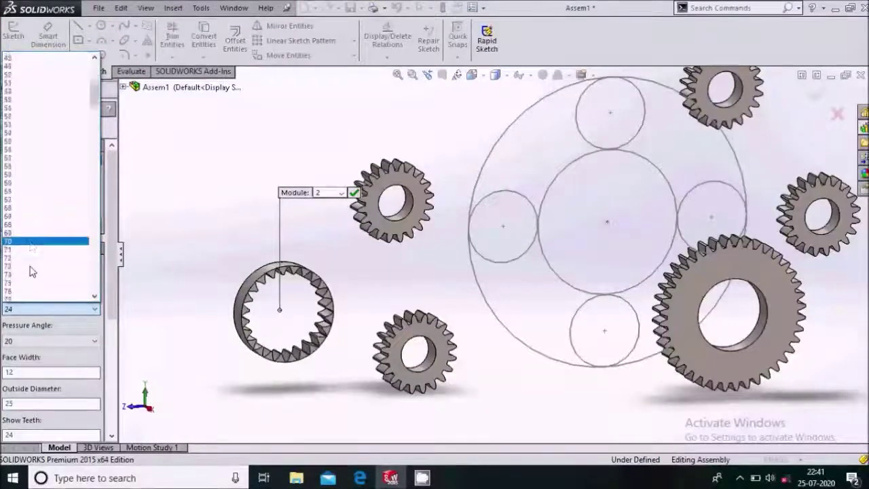
left_click(21, 249)
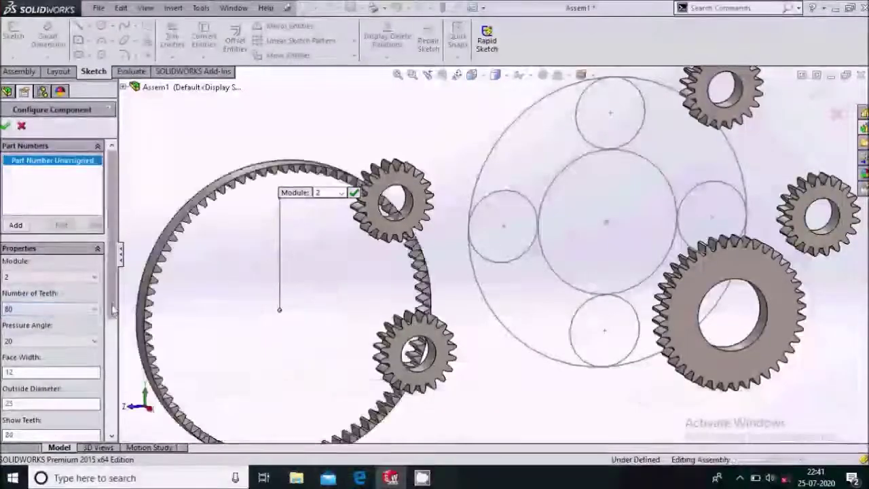
Set the internal gear's outside diameter to 170 and finish inserting without adding more copies.
scroll(112, 306, "down", 4)
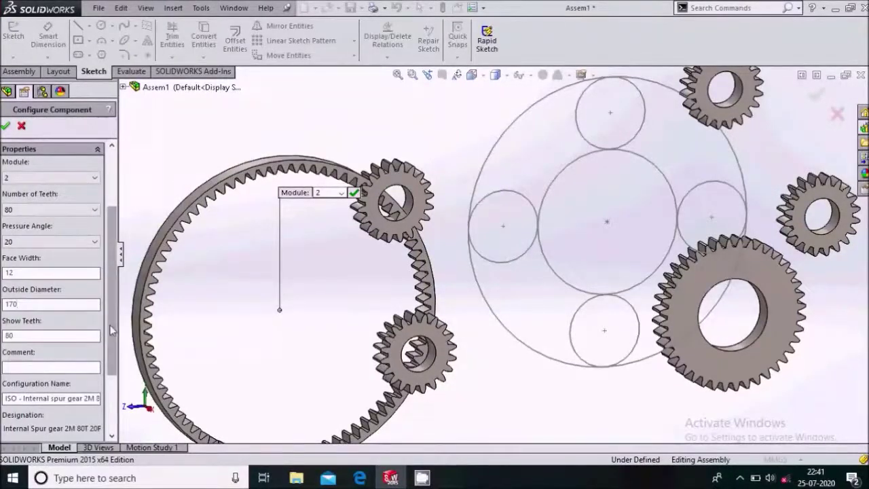
left_click_drag(112, 331, 114, 267)
left_click(60, 163)
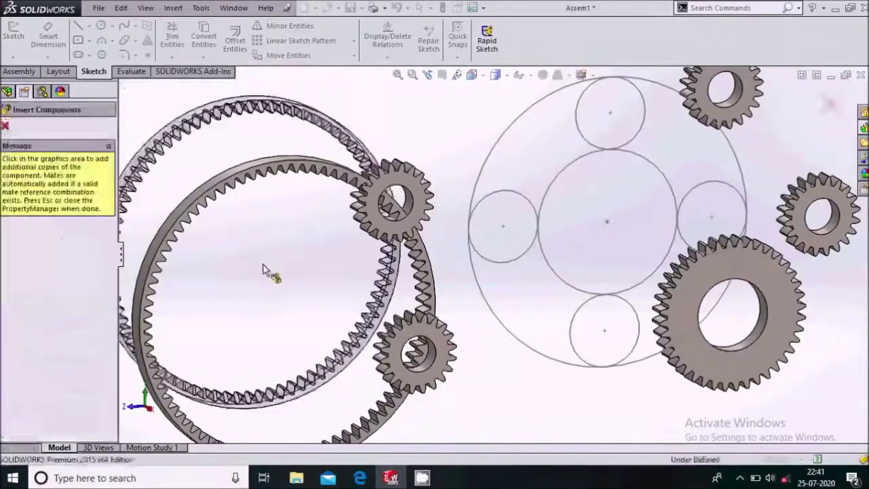
key("Escape")
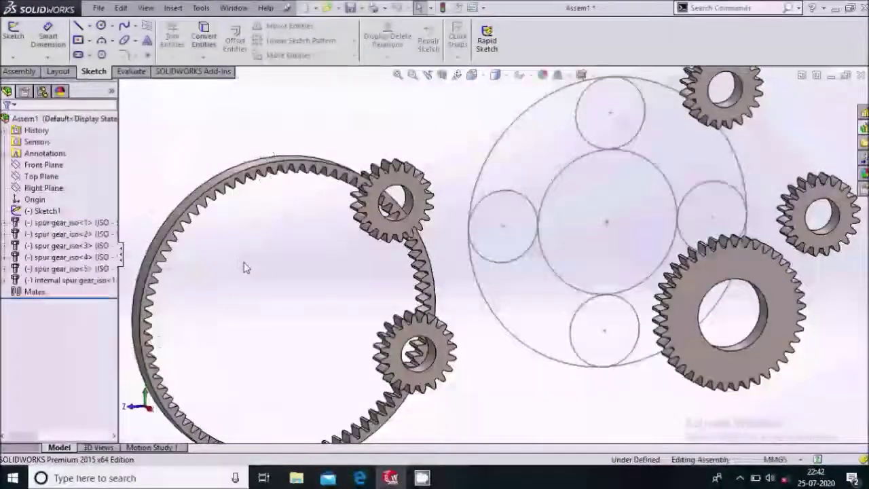
key("f")
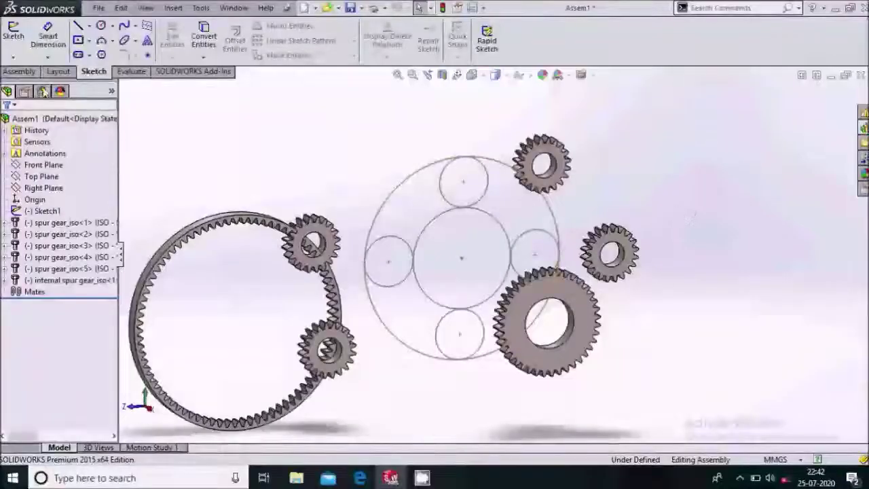
Mate the 40-tooth gear's bore concentric with the central circle of the layout sketch.
left_click(21, 72)
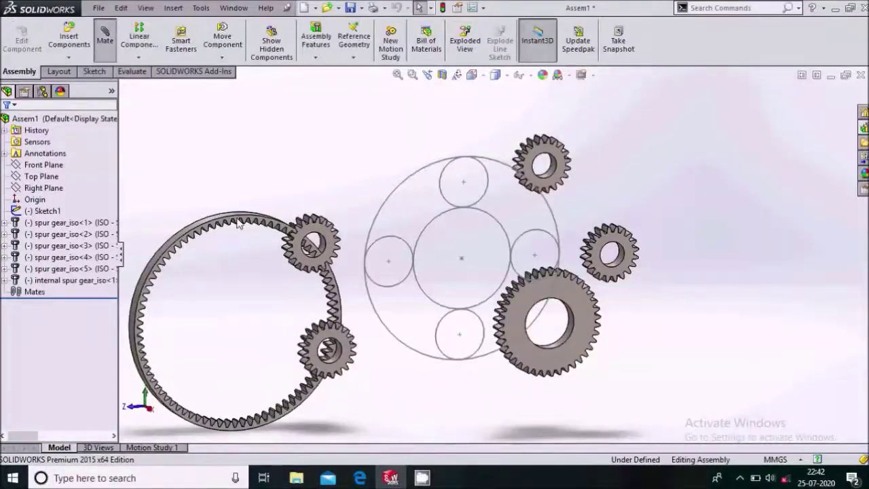
scroll(543, 326, "down", 5)
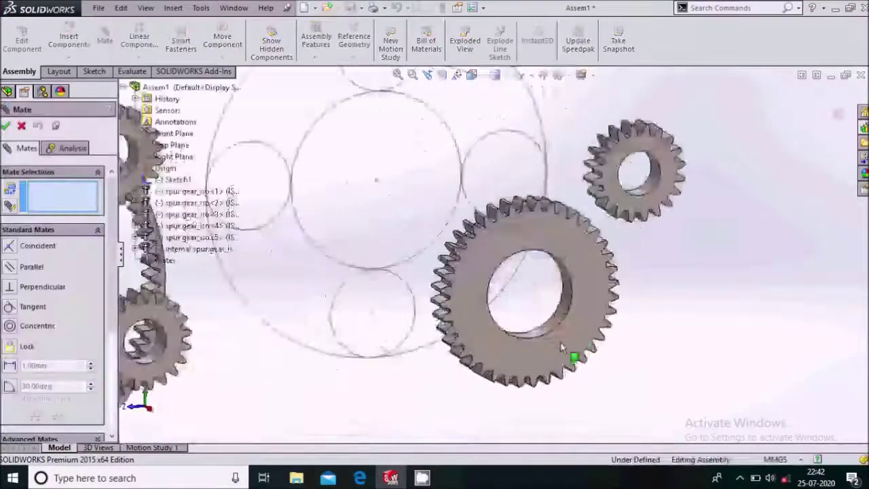
left_click(548, 333)
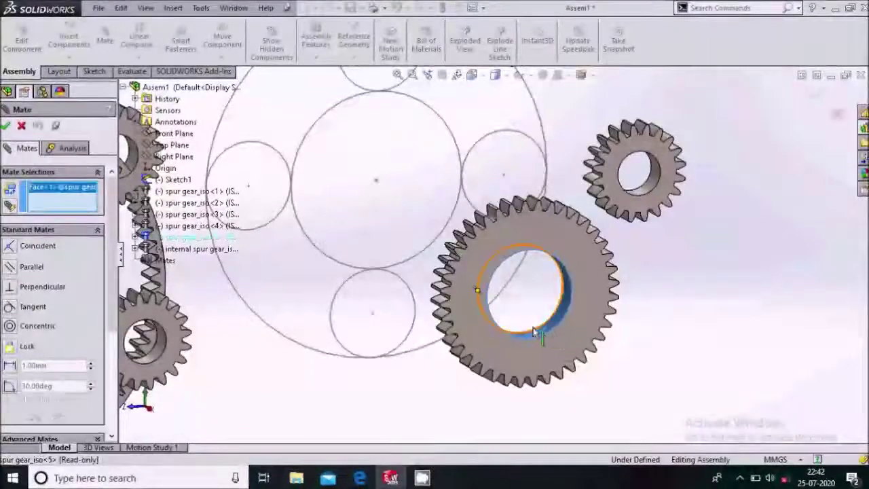
left_click(421, 258)
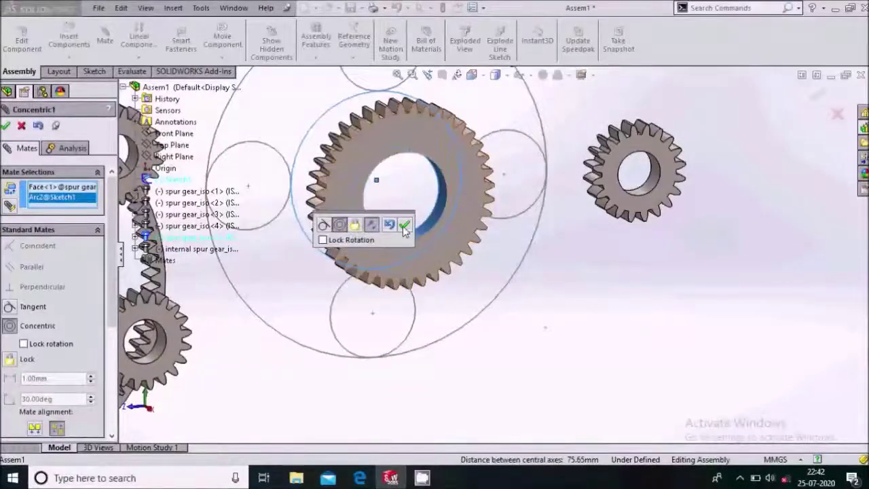
left_click(404, 228)
Mate the 40-tooth gear's side face coincident with the assembly's Right Plane.
scroll(440, 251, "up", 5)
middle_click_drag(494, 194, 408, 219)
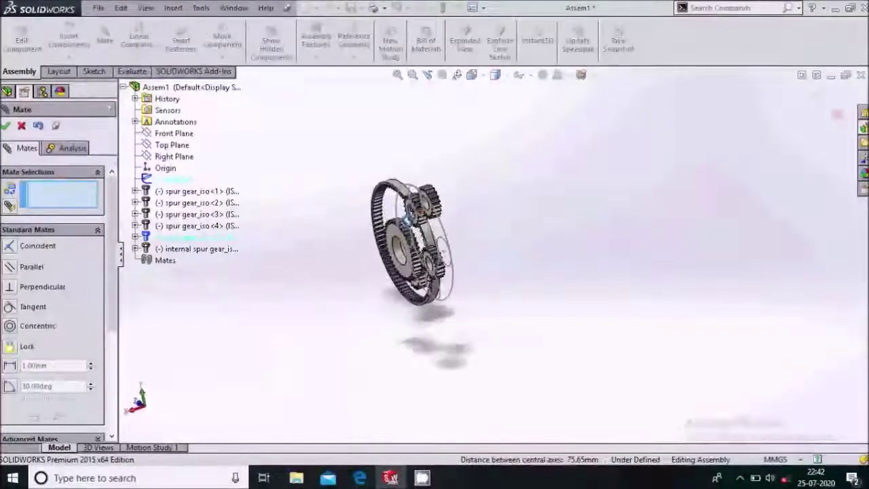
scroll(407, 218, "down", 2)
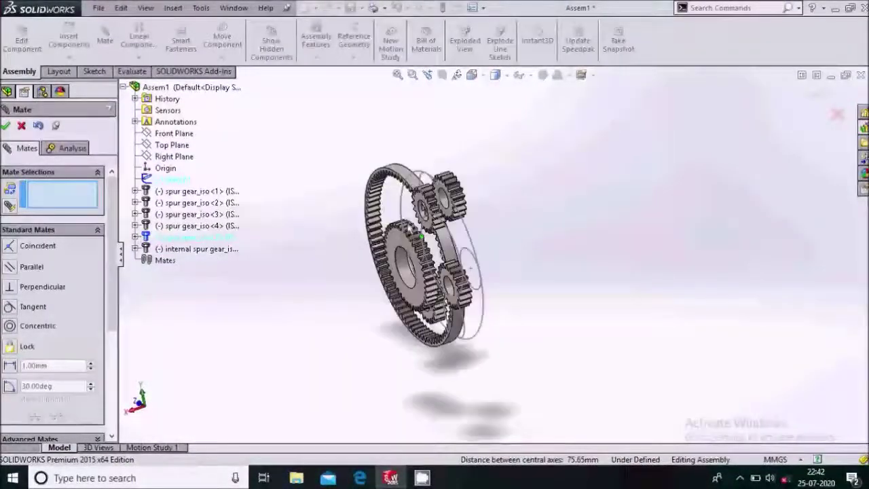
left_click(175, 157)
middle_click_drag(418, 239, 384, 252)
scroll(384, 251, "down", 5)
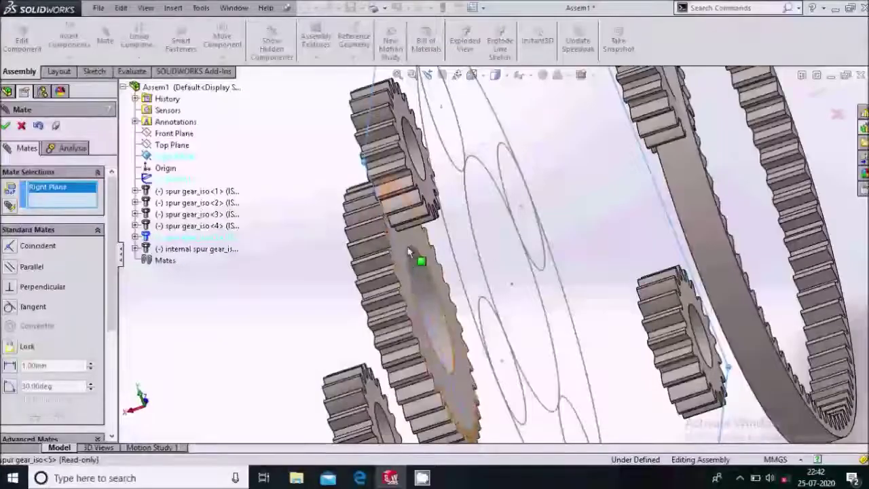
left_click(409, 253)
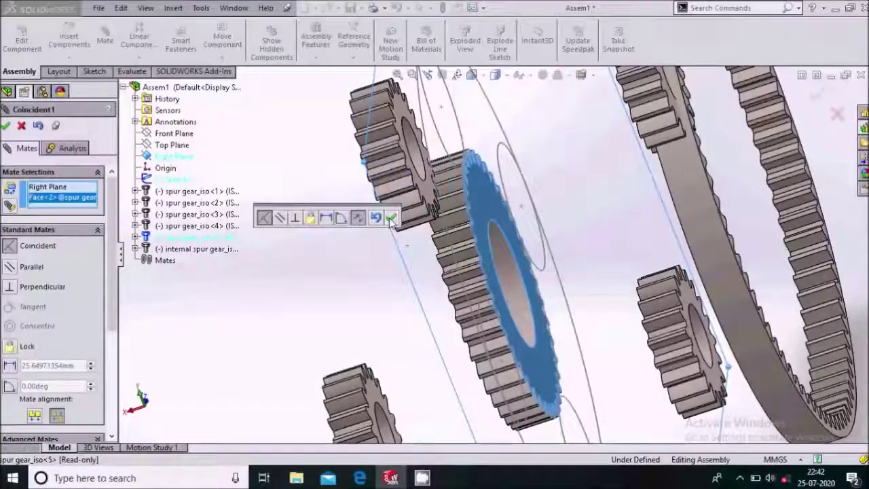
left_click(390, 218)
Mate the upper-right 20-tooth gear concentric with the top small circle and its front face coincident with the 40-tooth gear's front face.
scroll(392, 224, "up", 5)
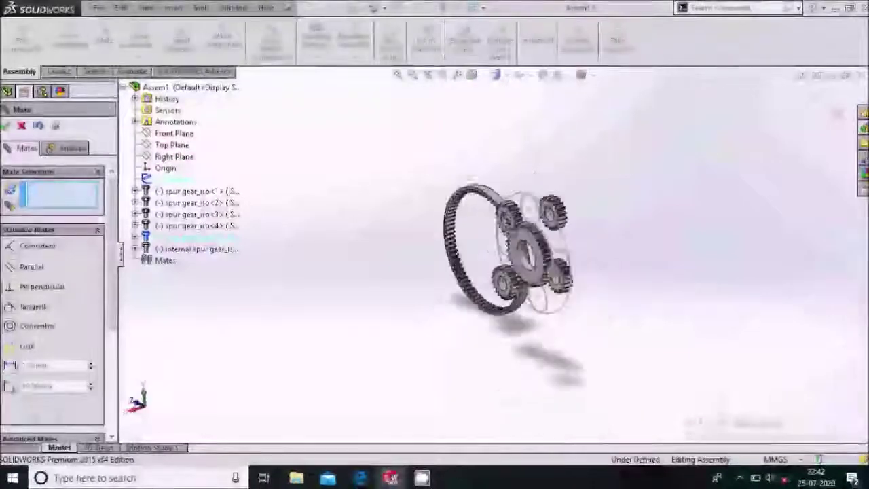
scroll(597, 231, "down", 4)
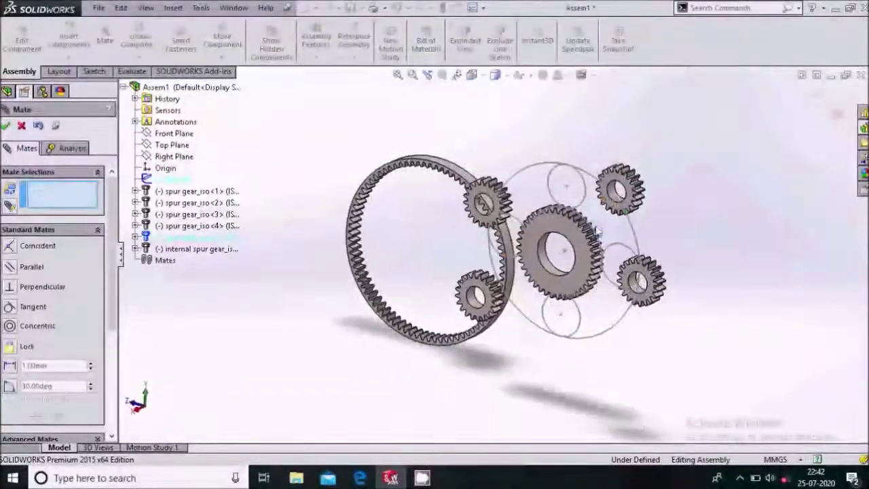
scroll(597, 231, "down", 3)
scroll(593, 220, "down", 4)
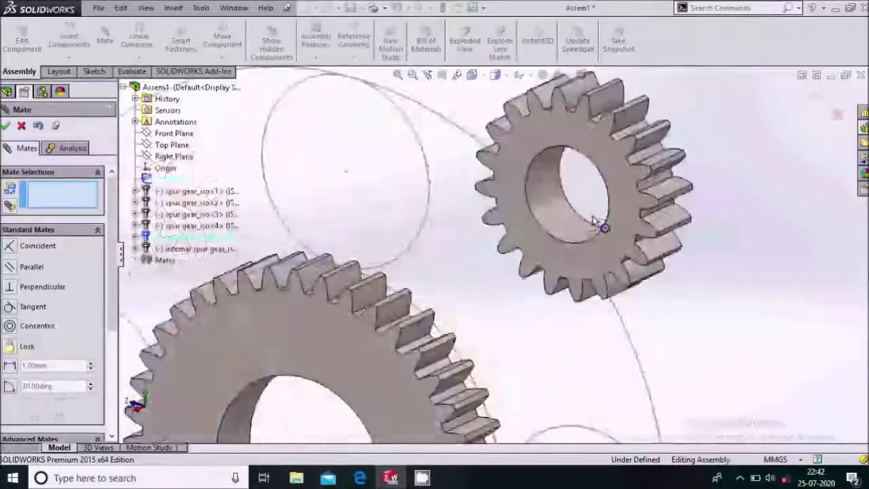
left_click(591, 233)
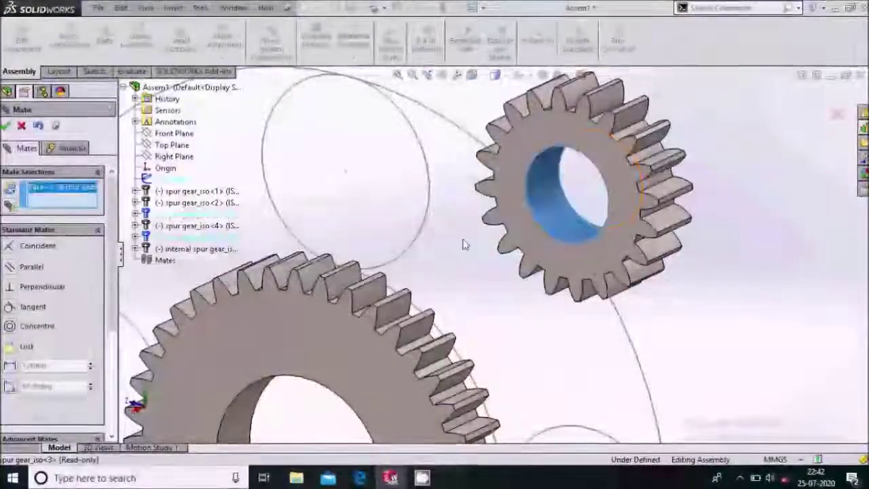
left_click(427, 242)
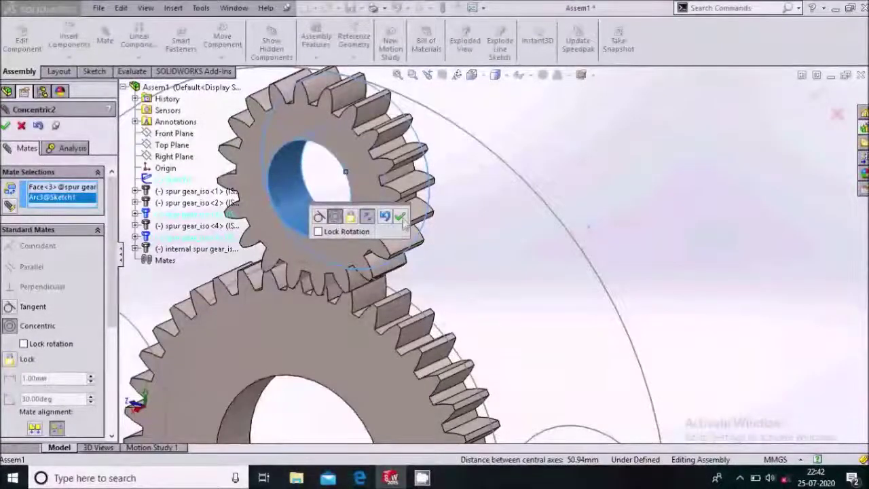
left_click(400, 217)
left_click(326, 343)
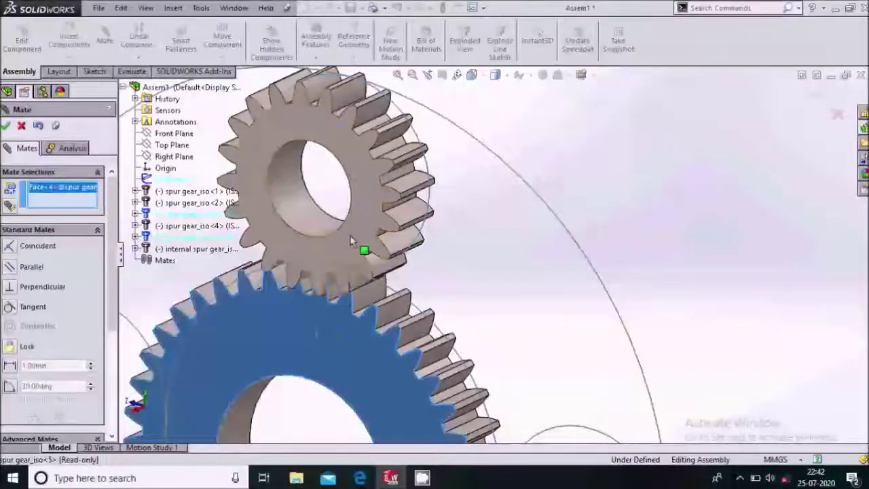
left_click(356, 246)
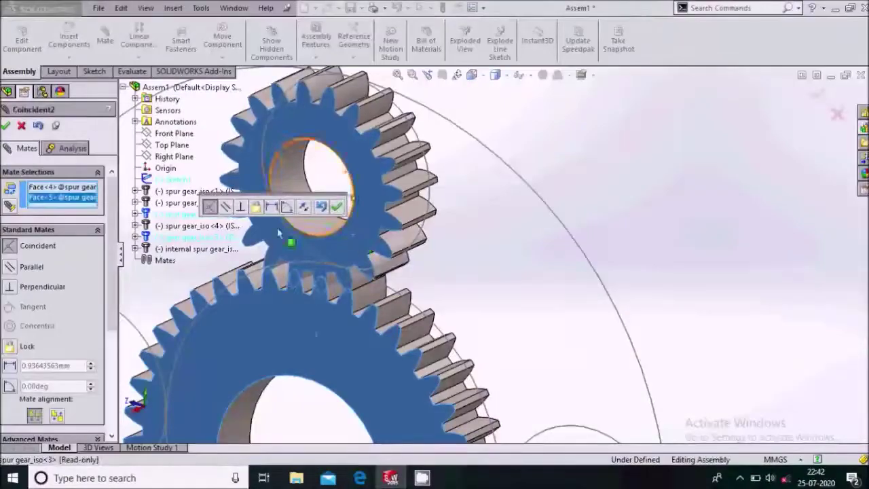
left_click(337, 207)
Mate the far-right 20-tooth gear concentric with the right small circle and its front face coincident with the 40-tooth gear's front face.
scroll(341, 214, "up", 5)
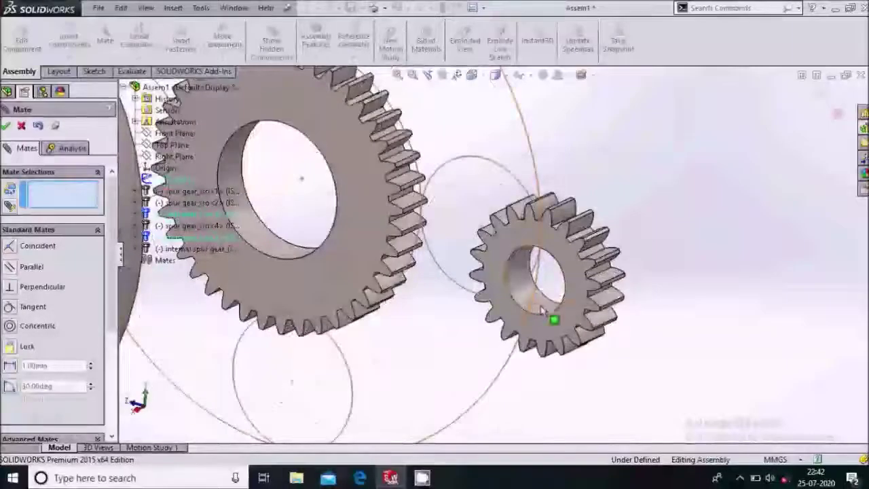
left_click(550, 318)
left_click(468, 296)
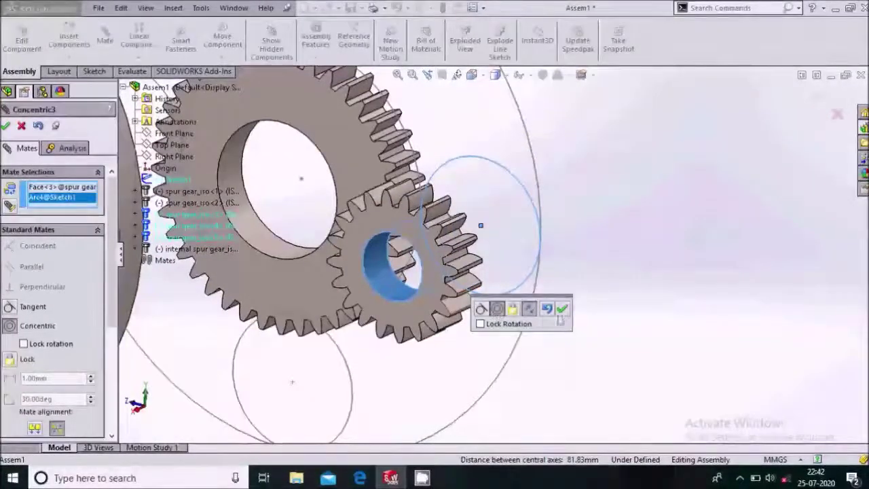
left_click(563, 309)
left_click(328, 298)
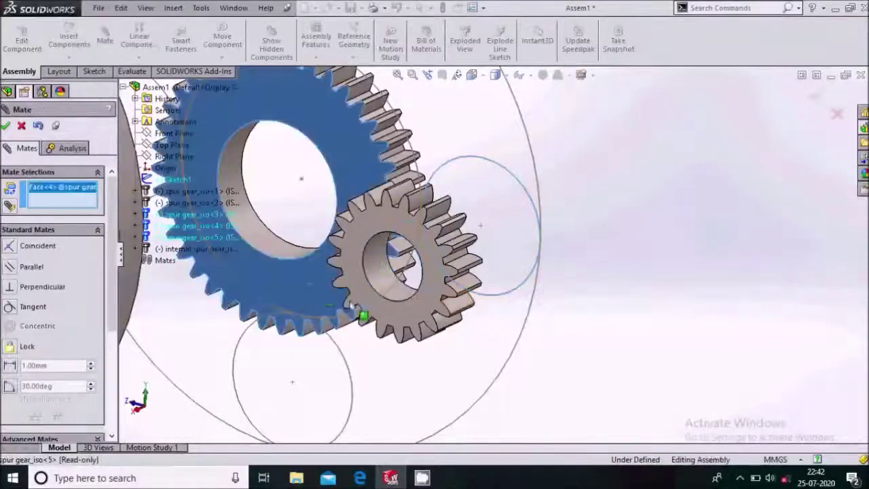
left_click(391, 309)
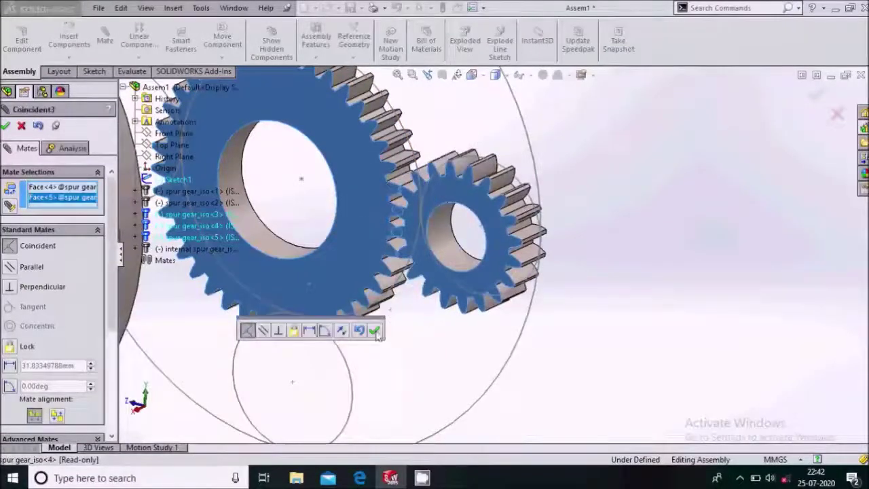
left_click(375, 331)
Mate the lower-left 20-tooth gear's bore concentric with the bottom small circle of the layout sketch.
scroll(533, 282, "up", 4)
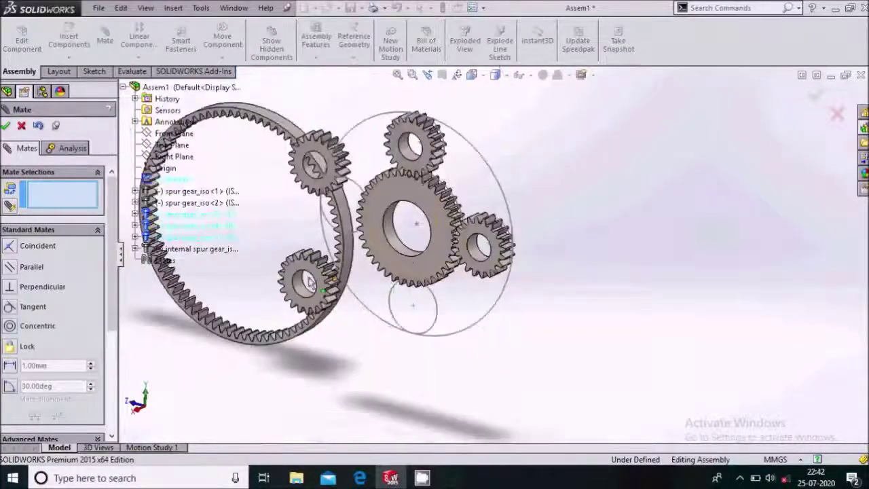
scroll(310, 282, "down", 3)
left_click(358, 311)
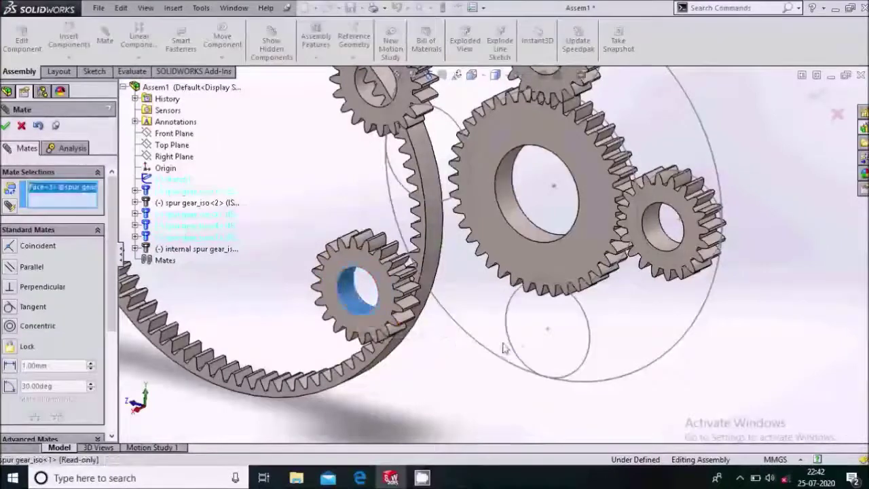
left_click(510, 342)
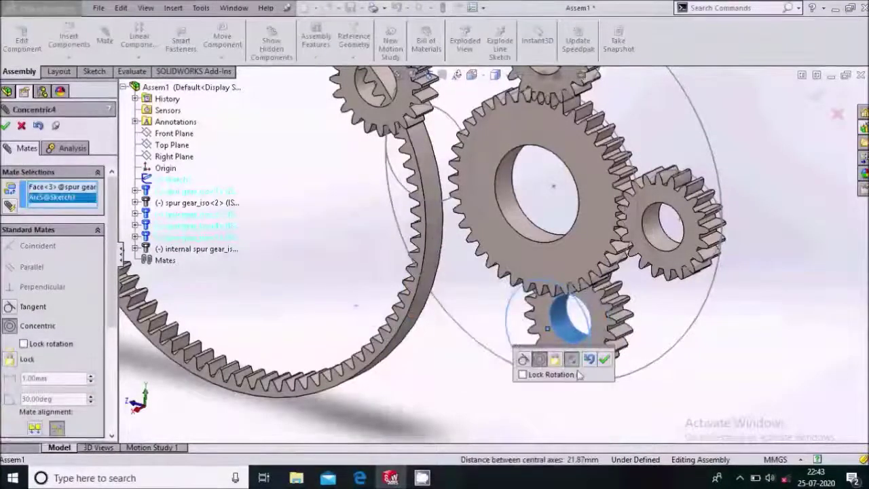
left_click(606, 362)
Mate the bottom 20-tooth gear's front face coincident with the 40-tooth gear's front face.
scroll(601, 358, "down", 3)
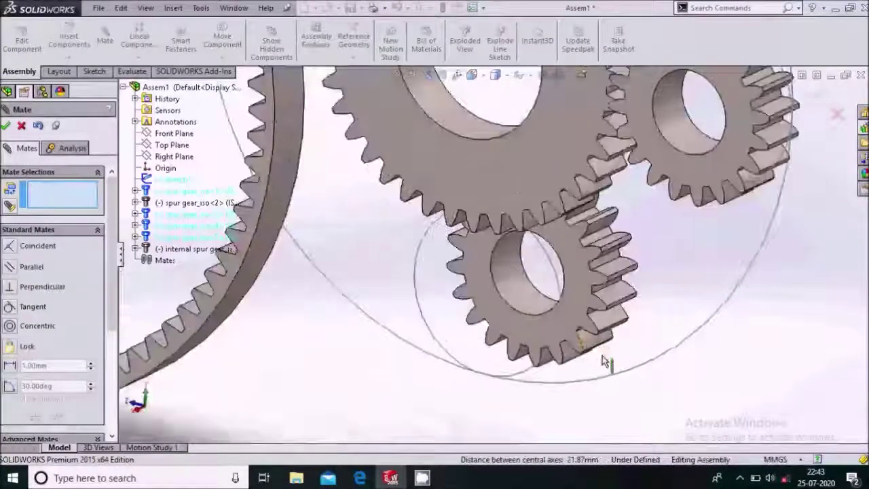
left_click(584, 314)
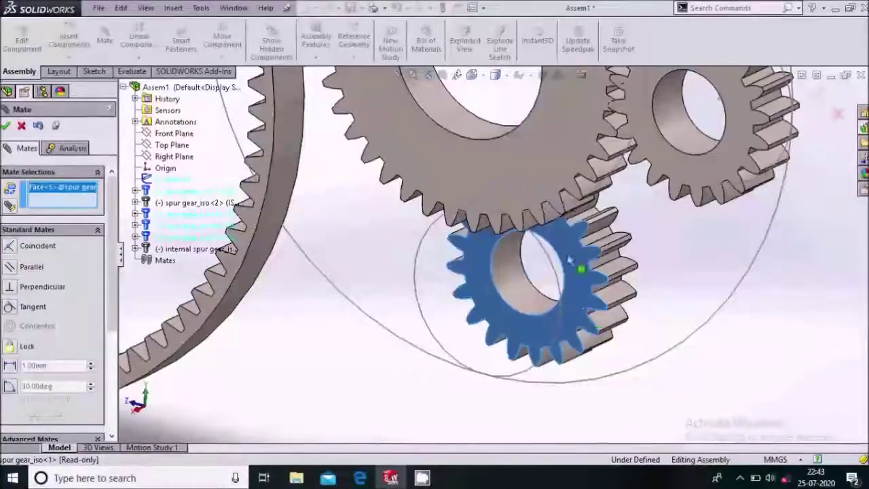
left_click(555, 193)
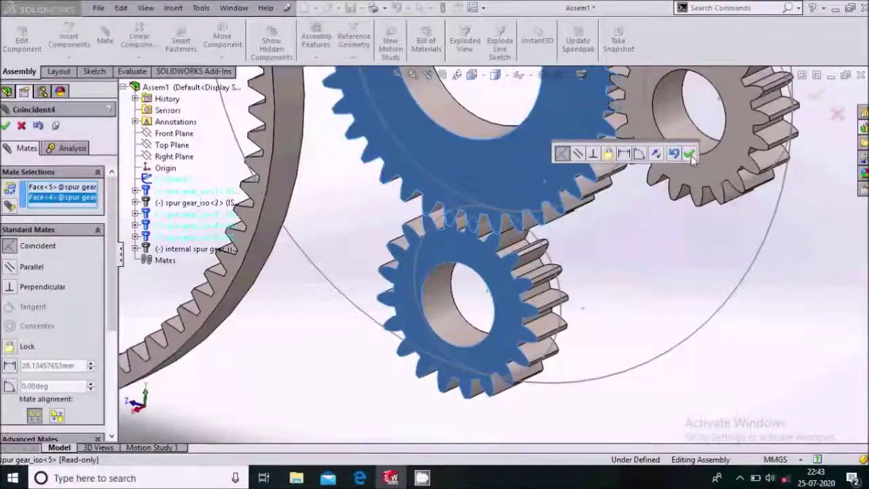
left_click(690, 155)
Mate the bore of the remaining 20-tooth gear concentric with the left small circle of the layout sketch.
scroll(653, 295, "up", 5)
scroll(450, 183, "down", 2)
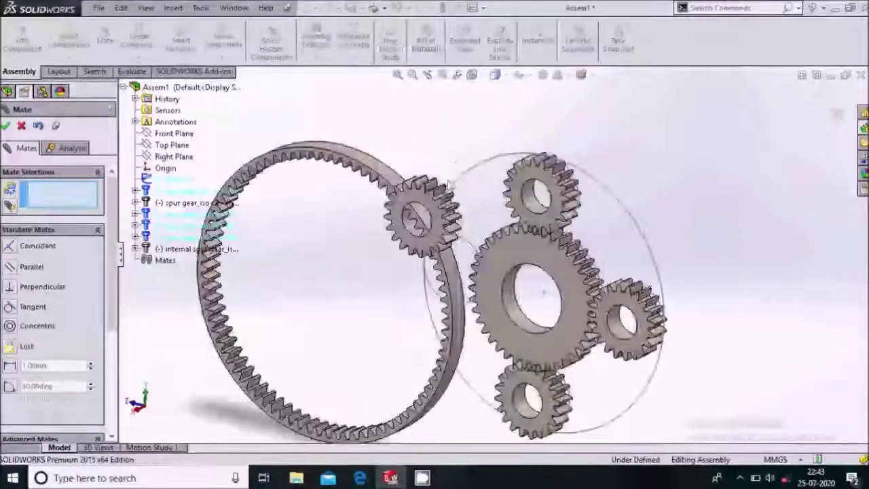
scroll(414, 231, "down", 3)
scroll(391, 262, "down", 2)
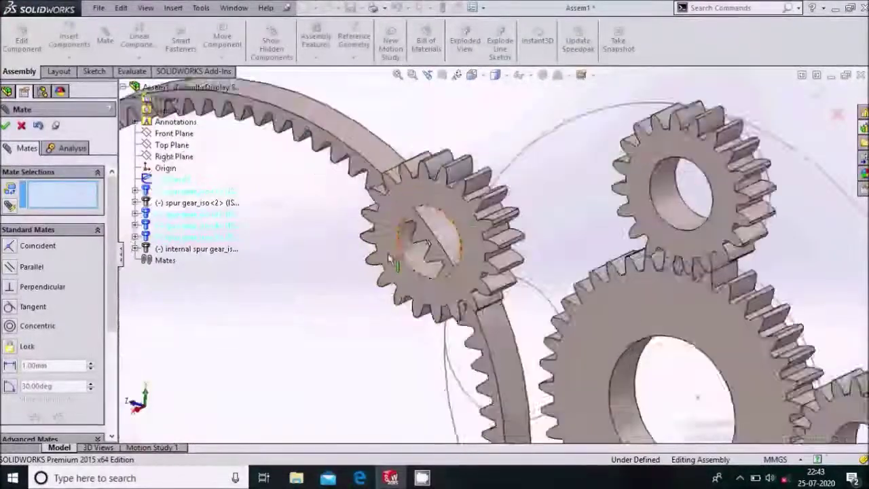
scroll(407, 261, "down", 2)
left_click(425, 258)
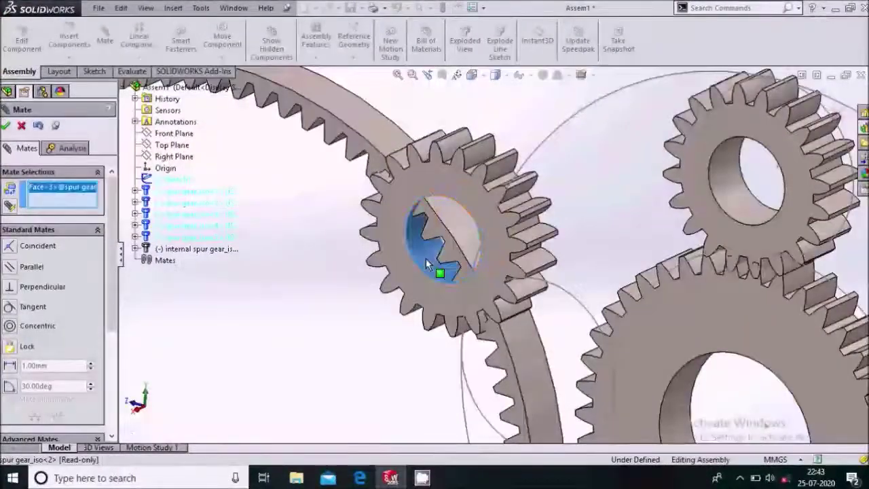
scroll(539, 308, "up", 2)
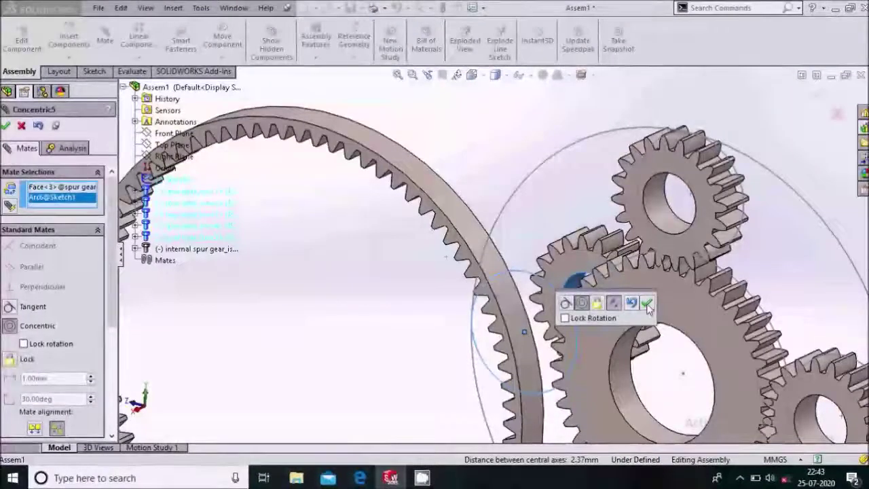
left_click(648, 307)
Make the front face of the left 20-tooth gear coincident with the 40-tooth gear's front face.
scroll(631, 307, "down", 2)
left_click(620, 297)
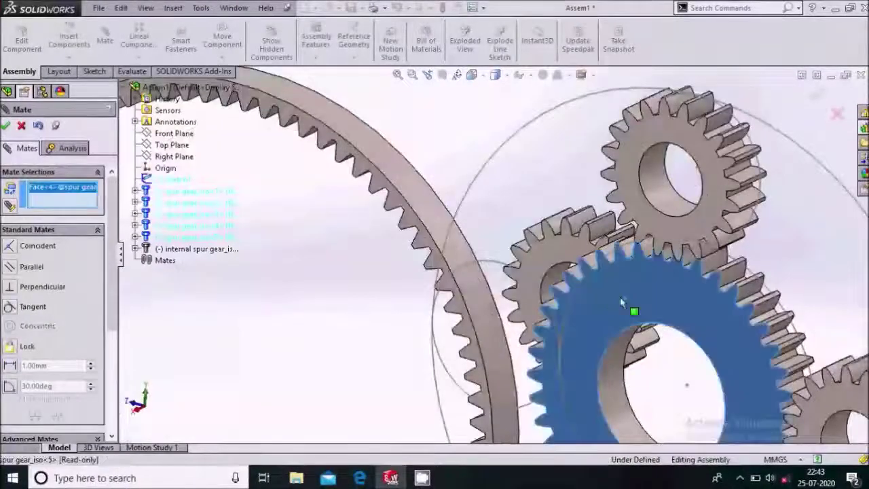
left_click(541, 265)
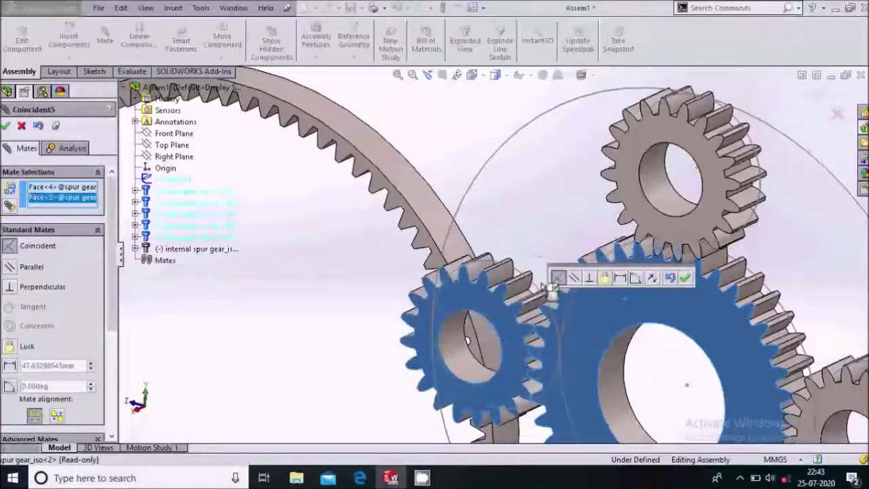
left_click(684, 277)
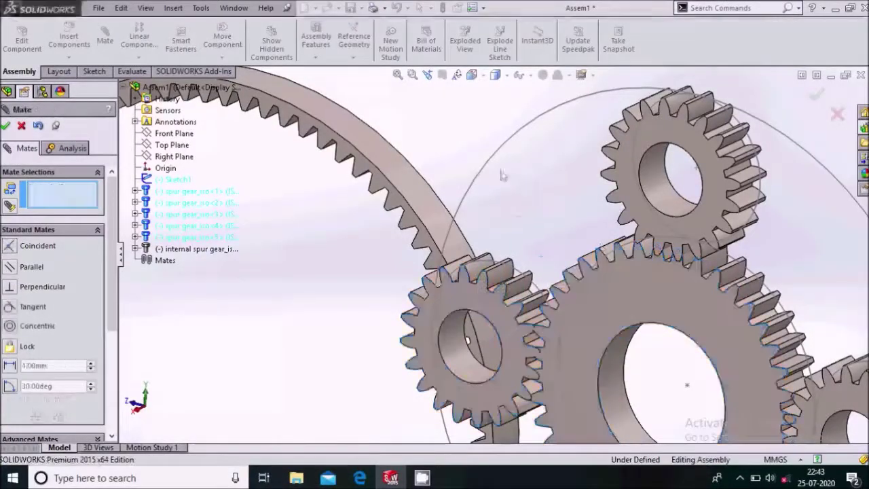
Mate the internal ring gear's outer face concentric with the 160 mm circle of the layout sketch.
scroll(584, 272, "up", 5)
scroll(584, 271, "down", 2)
scroll(493, 192, "down", 3)
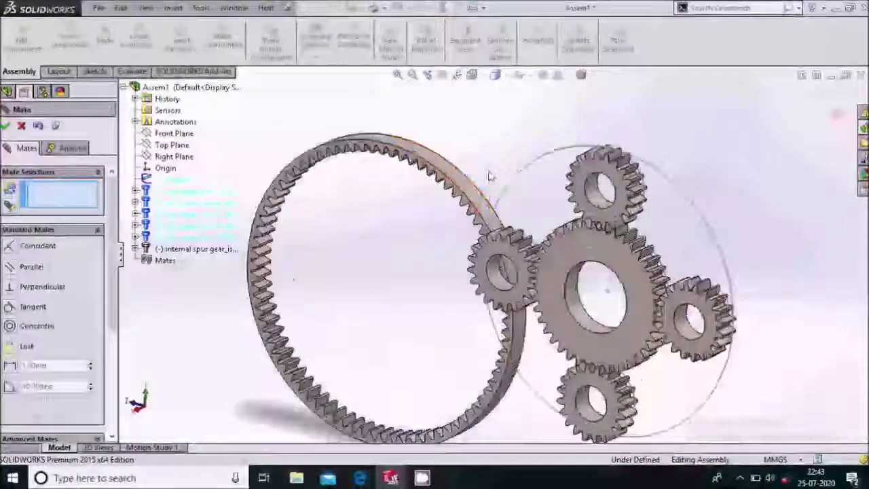
left_click(505, 202)
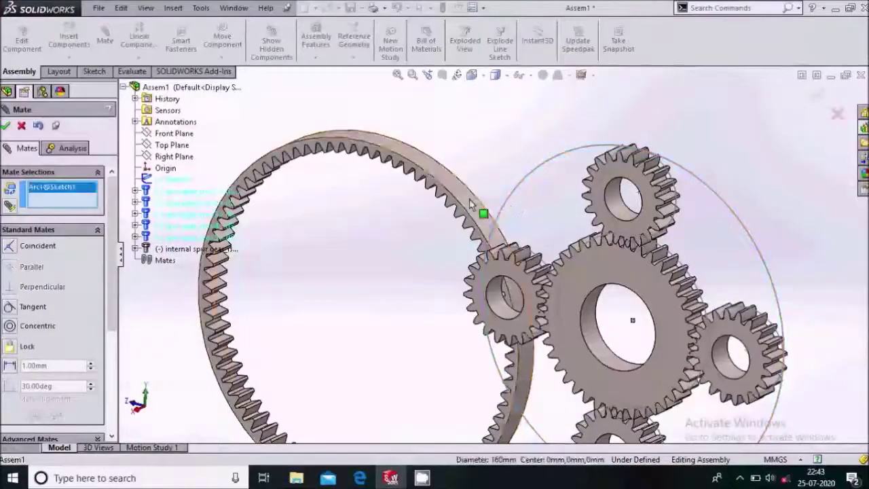
left_click(469, 204)
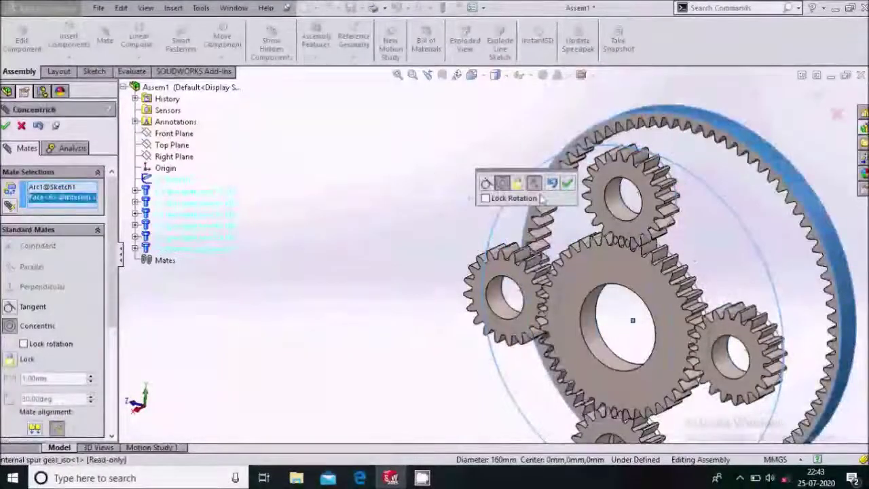
left_click(568, 182)
Mate the ring gear's front face coincident with the 40-tooth gear's front face and finish mating.
scroll(631, 312, "up", 5)
scroll(746, 333, "down", 5)
scroll(550, 333, "up", 2)
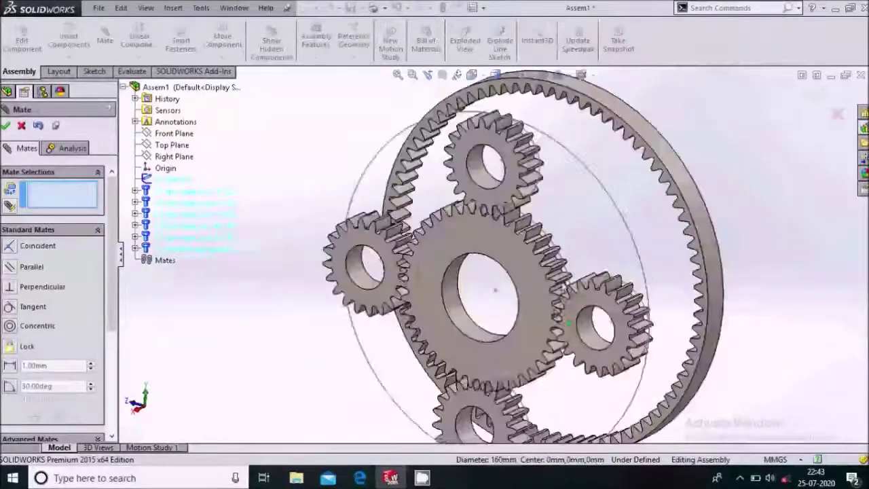
left_click(546, 331)
scroll(648, 155, "up", 5)
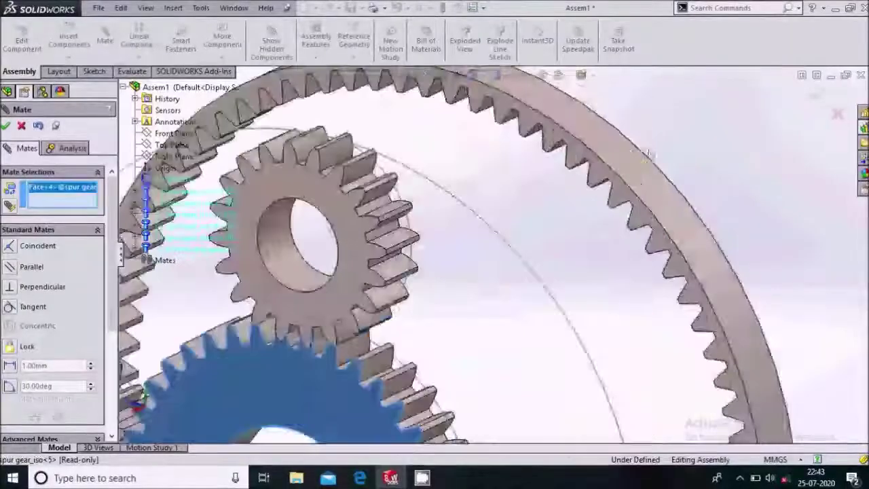
left_click(645, 224)
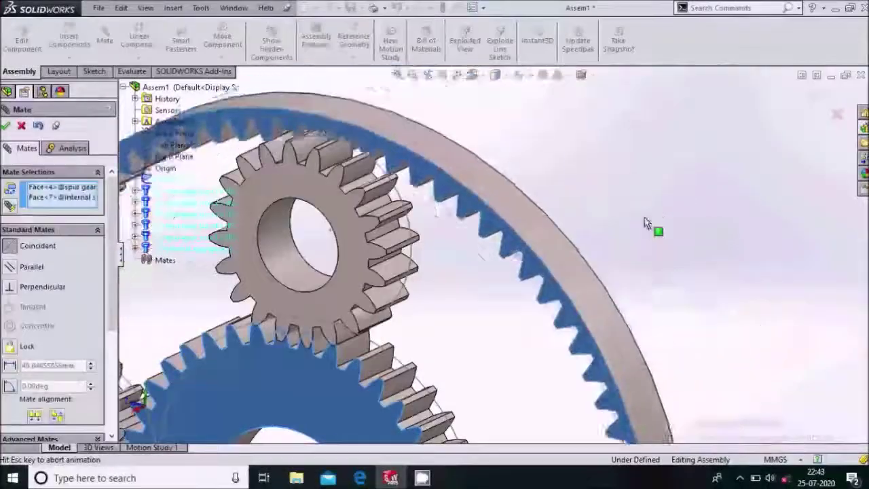
left_click(788, 188)
key("f")
scroll(467, 270, "down", 5)
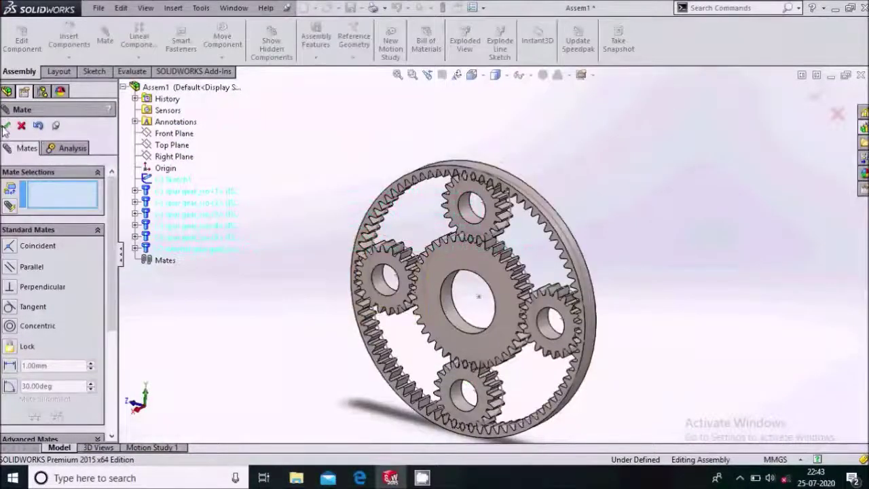
key("Escape")
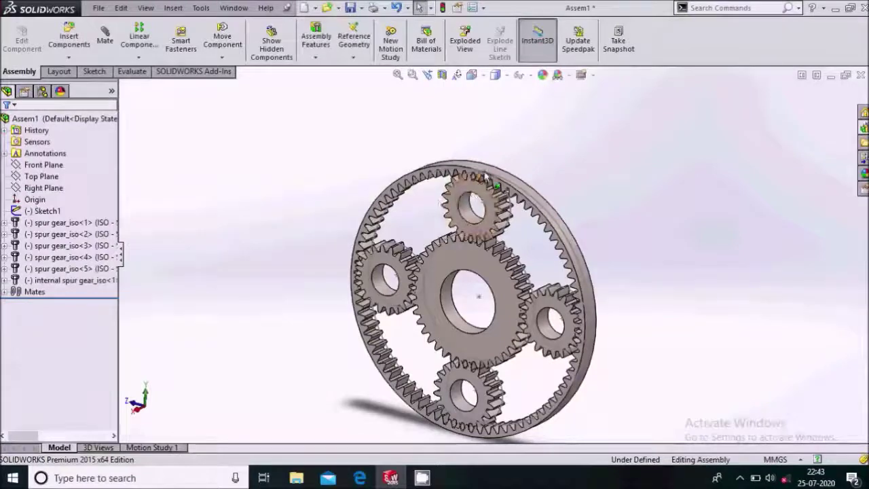
Rotate the top 20-tooth gear until one of its teeth sits centred in a tooth gap of the ring gear.
scroll(485, 178, "down", 6)
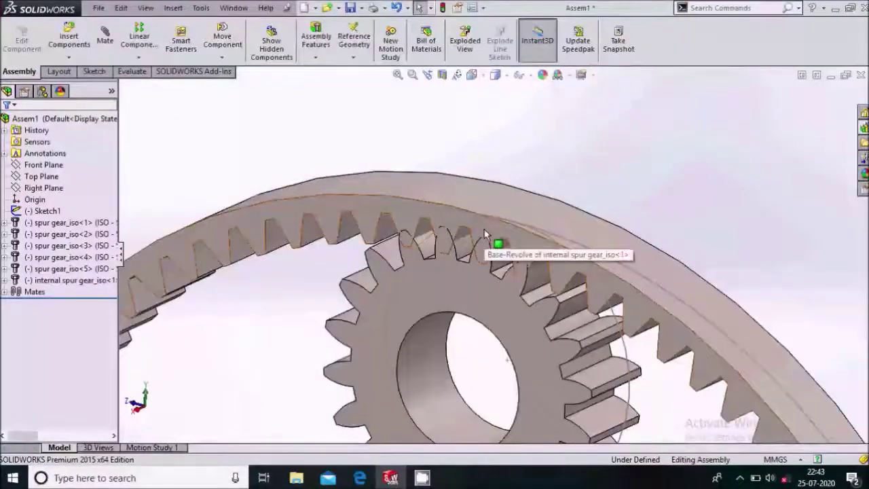
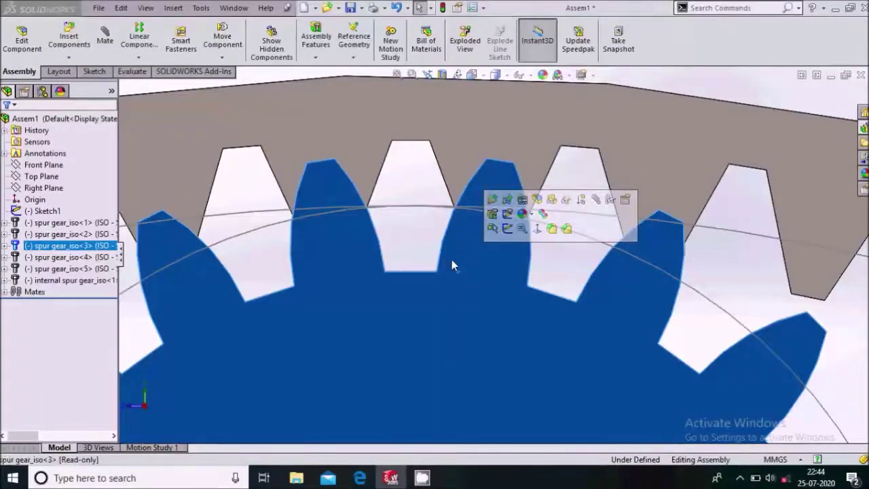
left_click_drag(454, 267, 532, 293)
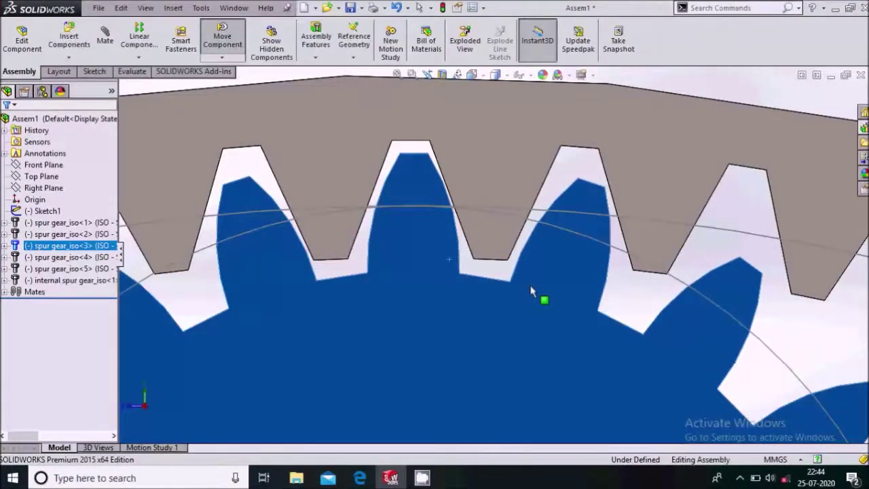
scroll(532, 293, "up", 10)
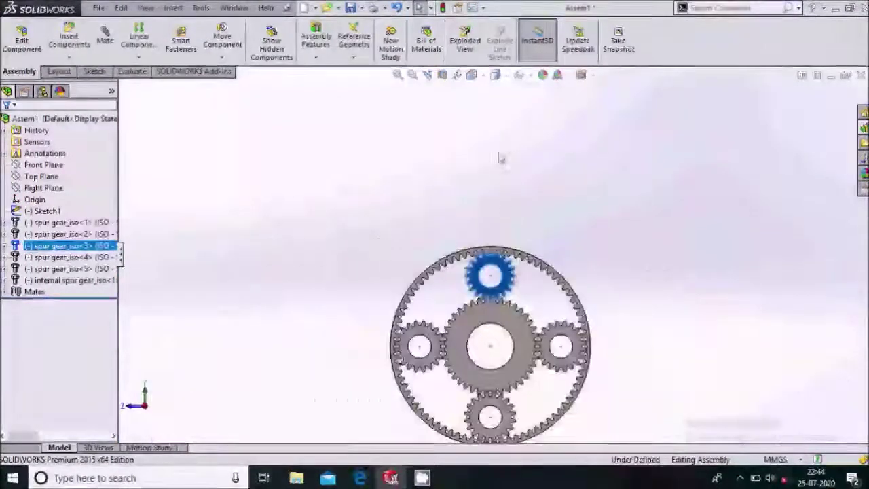
scroll(510, 250, "down", 2)
left_click(558, 281)
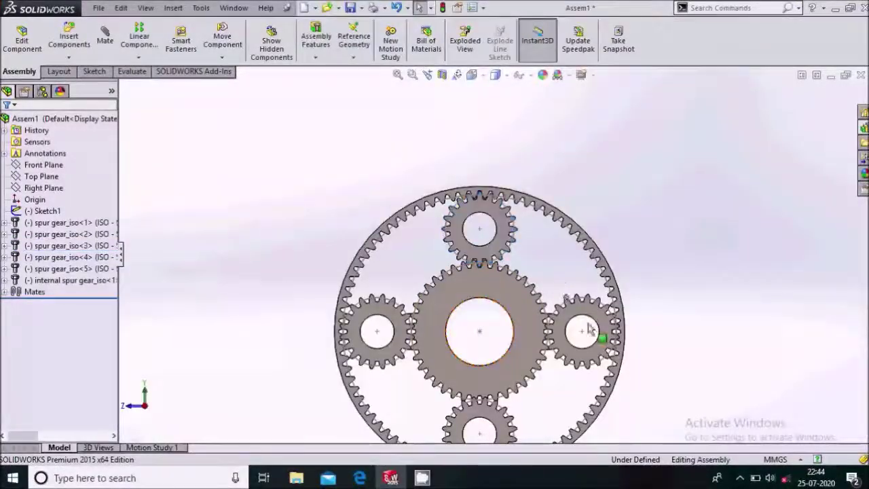
Rotate the right 20-tooth gear until one of its teeth sits centred in the adjacent ring gear tooth gap.
scroll(601, 333, "down", 8)
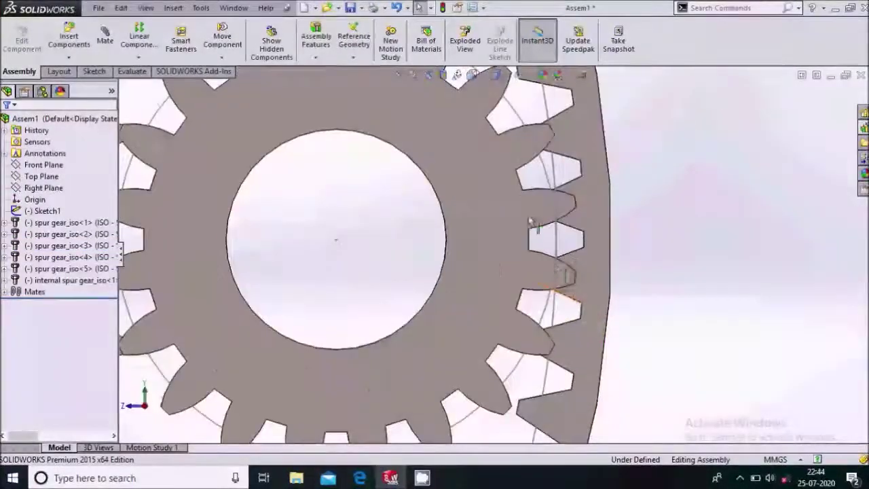
scroll(527, 213, "down", 3)
left_click_drag(530, 223, 533, 275)
scroll(535, 203, "up", 10)
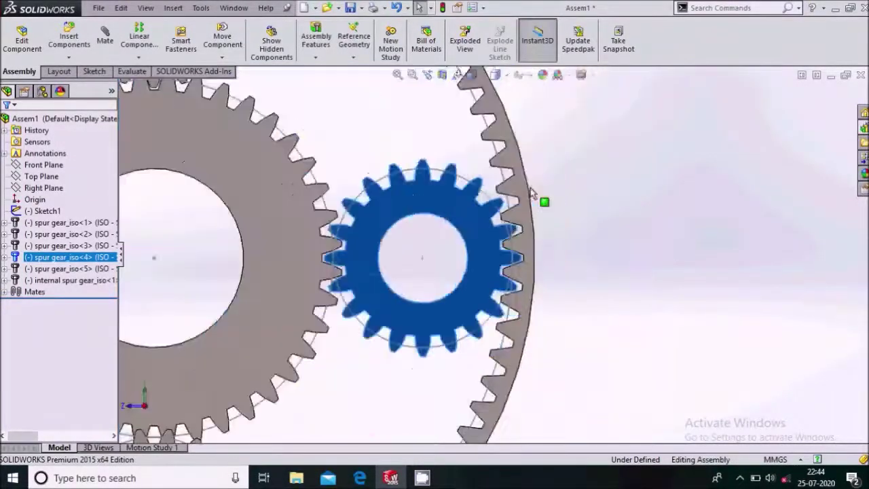
Rotate the bottom 20-tooth gear until one of its teeth sits centred in the ring gear tooth gap below it.
scroll(361, 402, "down", 10)
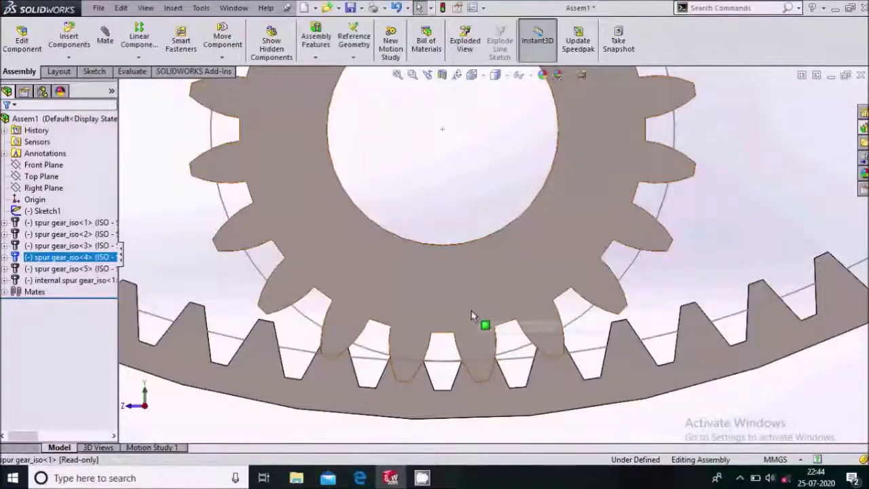
left_click(471, 314)
scroll(470, 313, "down", 2)
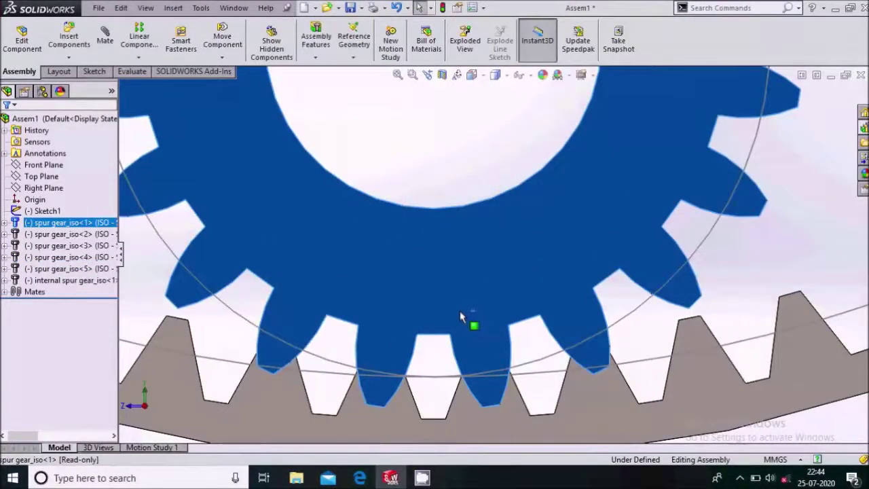
left_click_drag(455, 316, 414, 317)
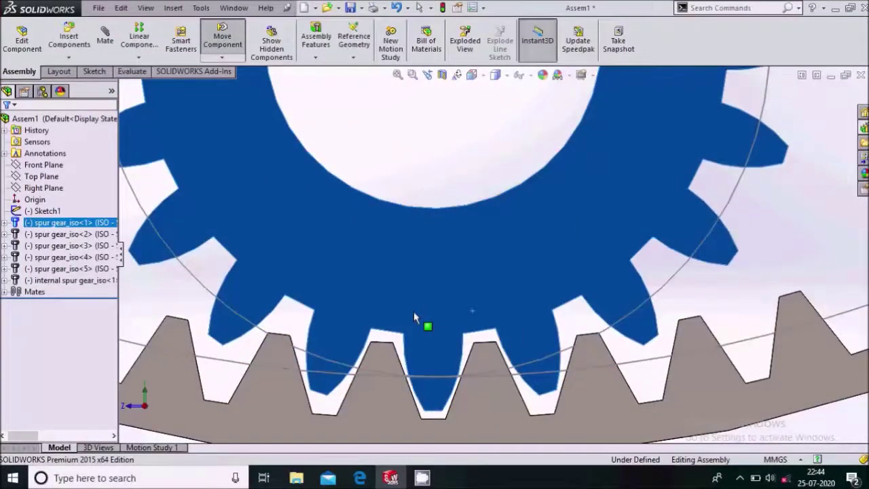
scroll(450, 320, "up", 5)
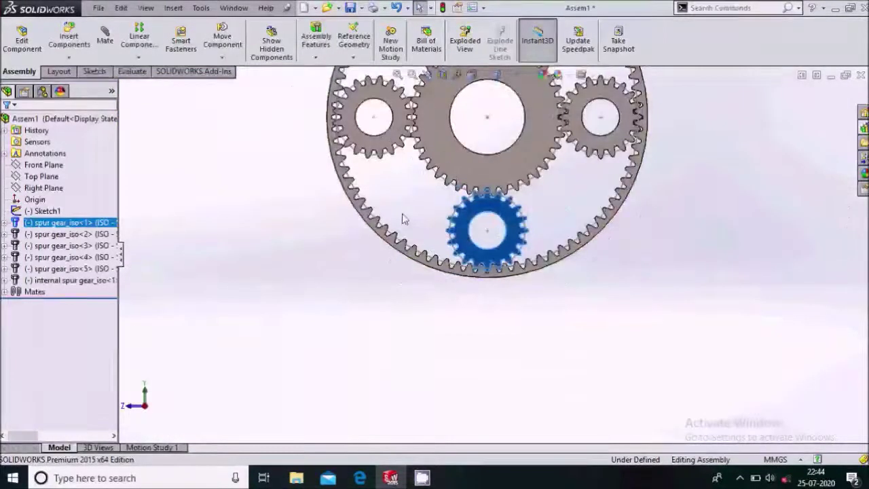
key("Escape")
Rotate the left 20-tooth gear until a tooth is centred in a ring gear gap, and inspect the top planet's mesh with the 40-tooth gear.
scroll(367, 143, "up", 3)
scroll(426, 188, "down", 10)
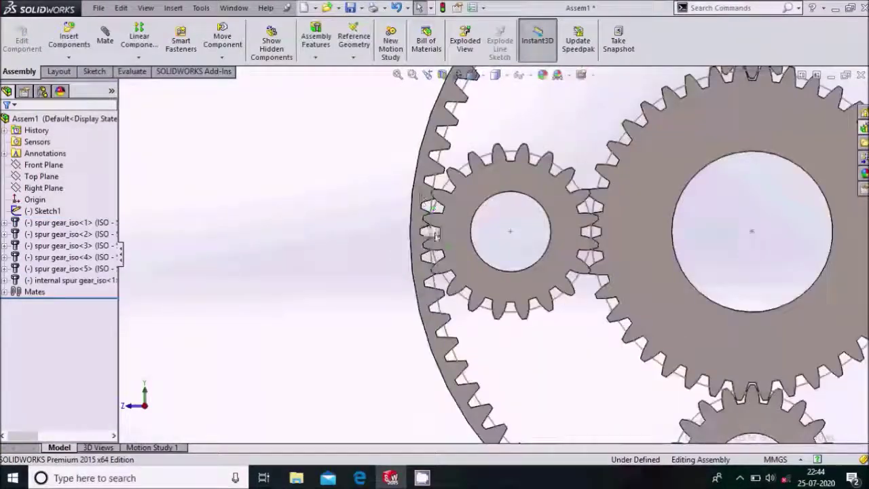
scroll(466, 250, "down", 5)
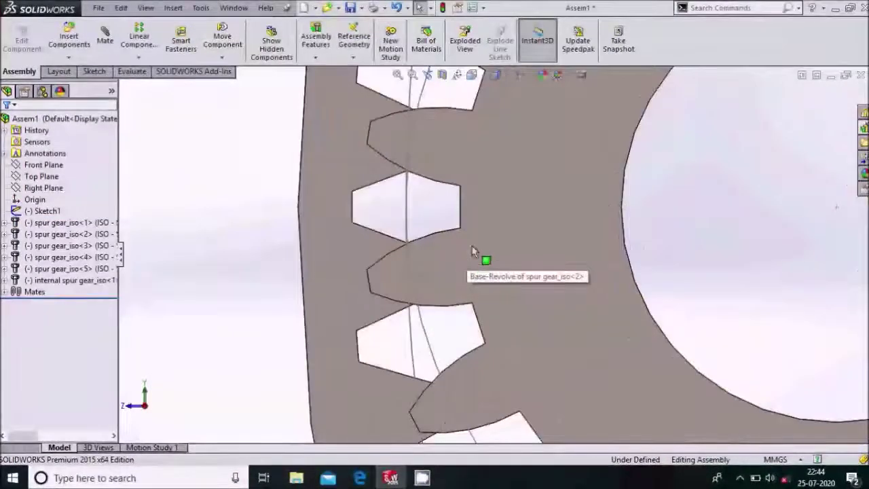
left_click_drag(473, 240, 475, 179)
scroll(473, 182, "up", 12)
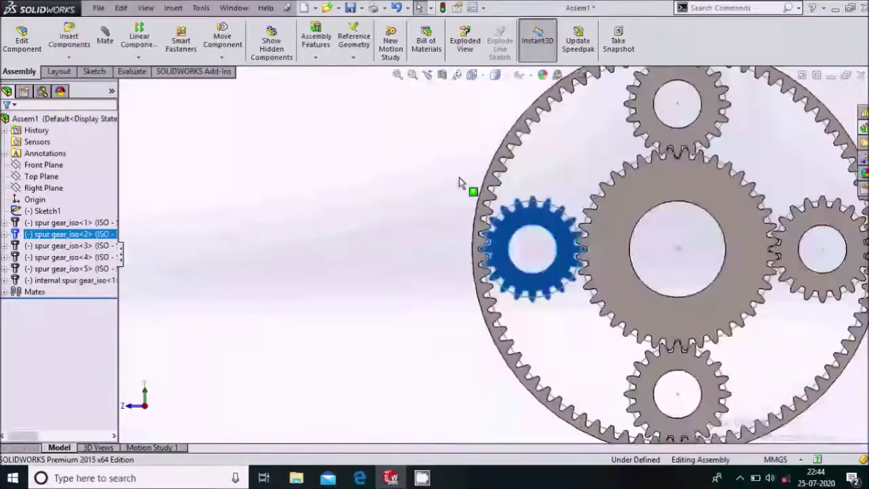
key("Escape")
scroll(635, 212, "down", 10)
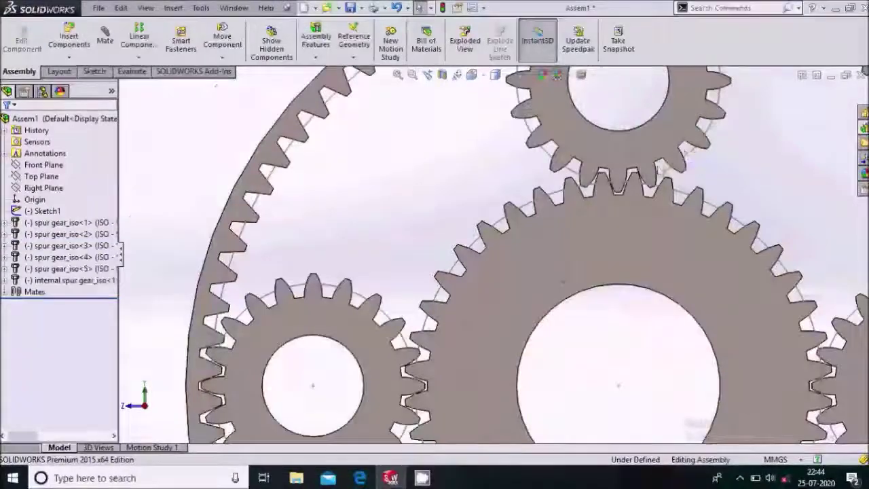
scroll(635, 212, "down", 5)
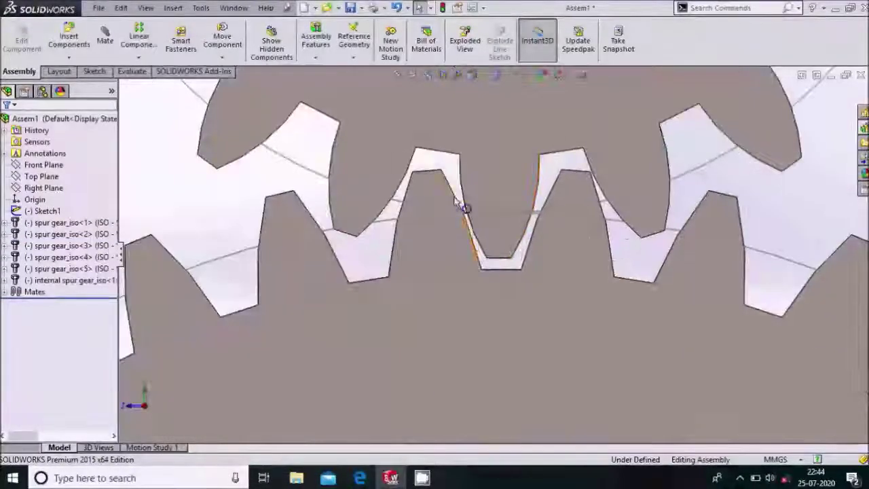
scroll(543, 271, "up", 10)
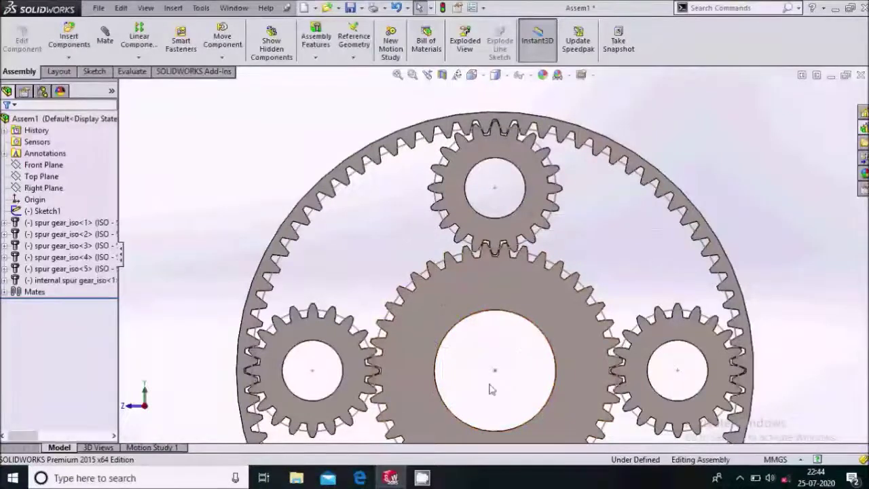
Examine how the central 40-tooth gear's teeth mesh with the top, right, bottom and left 20-tooth gears.
left_click(607, 266)
left_click(607, 237)
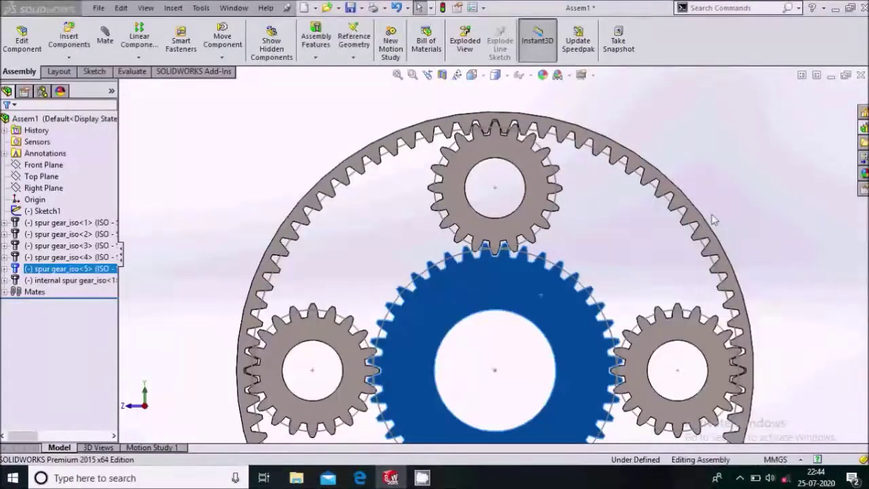
scroll(456, 264, "down", 6)
scroll(456, 266, "up", 2)
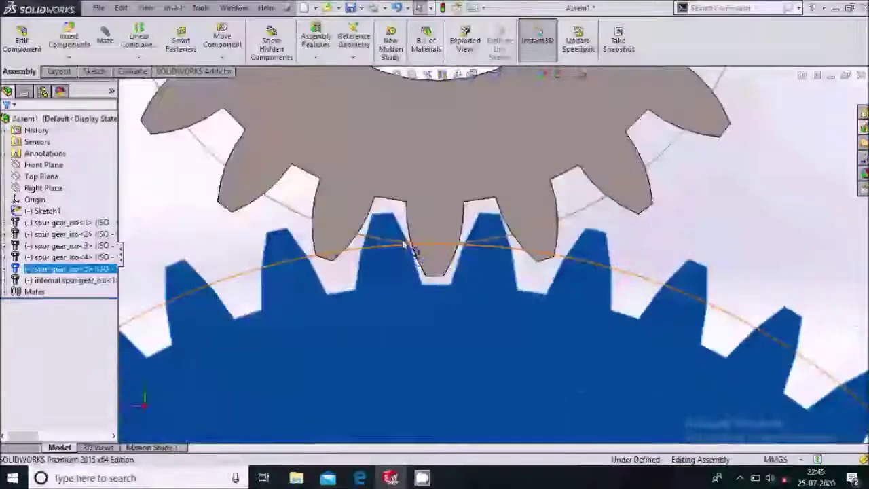
scroll(486, 241, "up", 5)
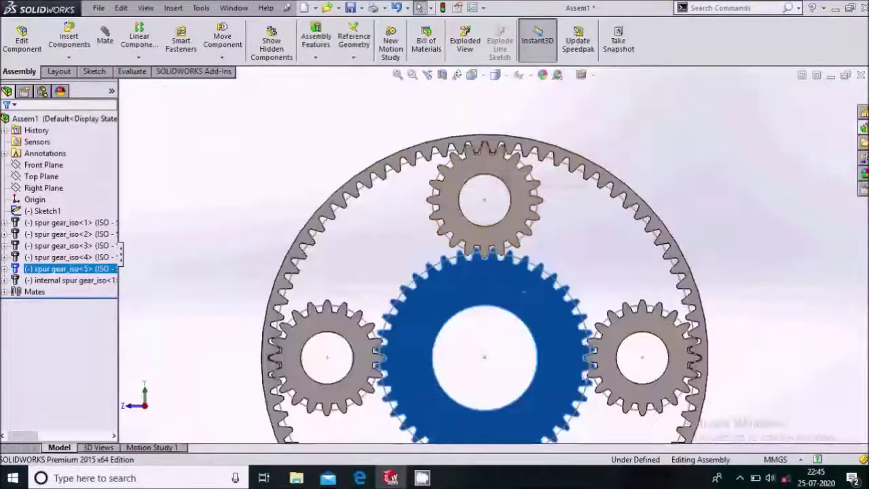
scroll(562, 344, "down", 6)
scroll(662, 214, "up", 6)
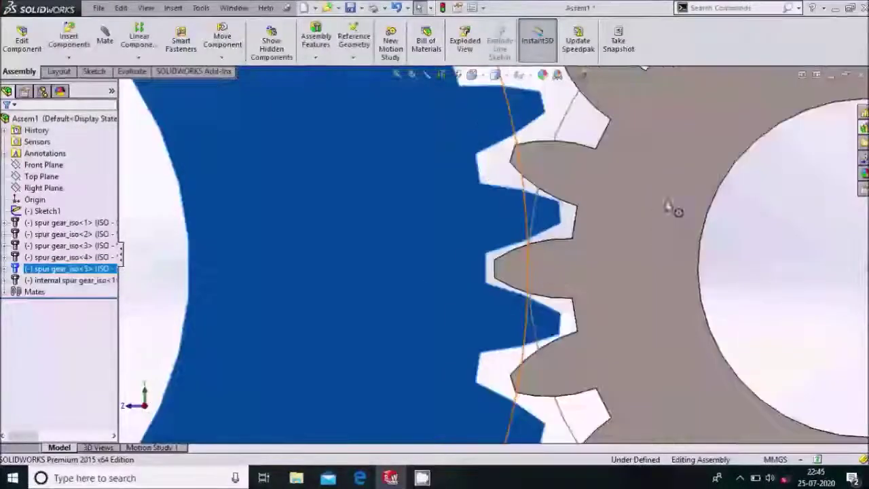
scroll(394, 380, "down", 5)
scroll(381, 370, "down", 3)
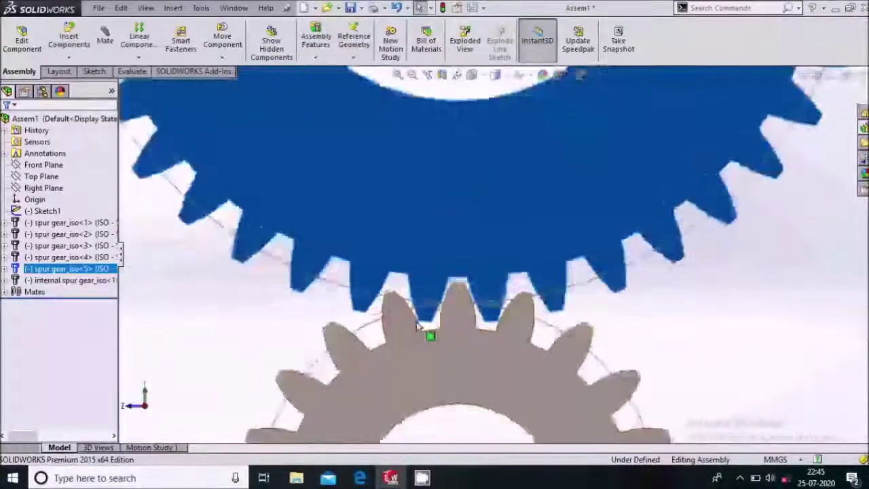
scroll(387, 163, "up", 6)
scroll(390, 166, "down", 5)
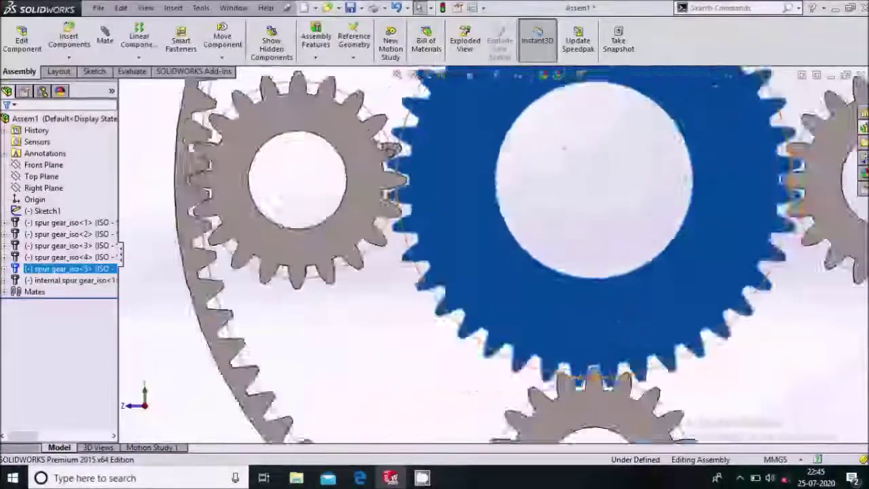
scroll(477, 216, "up", 9)
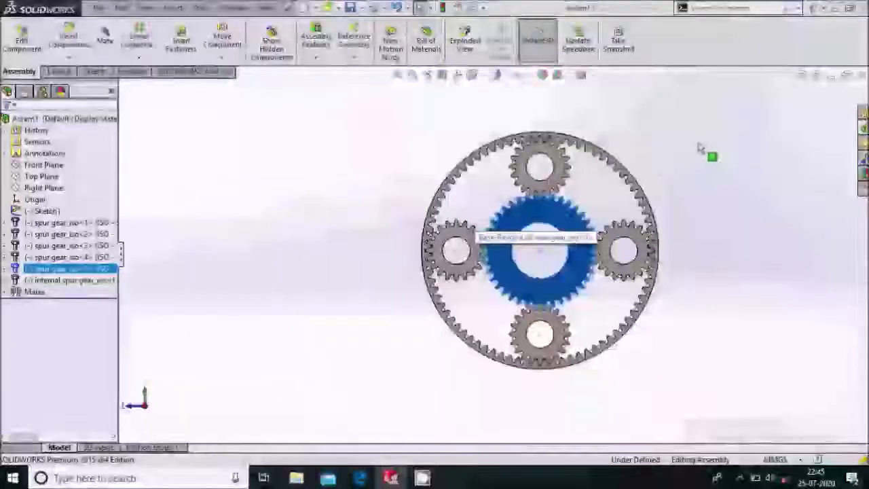
left_click(653, 188)
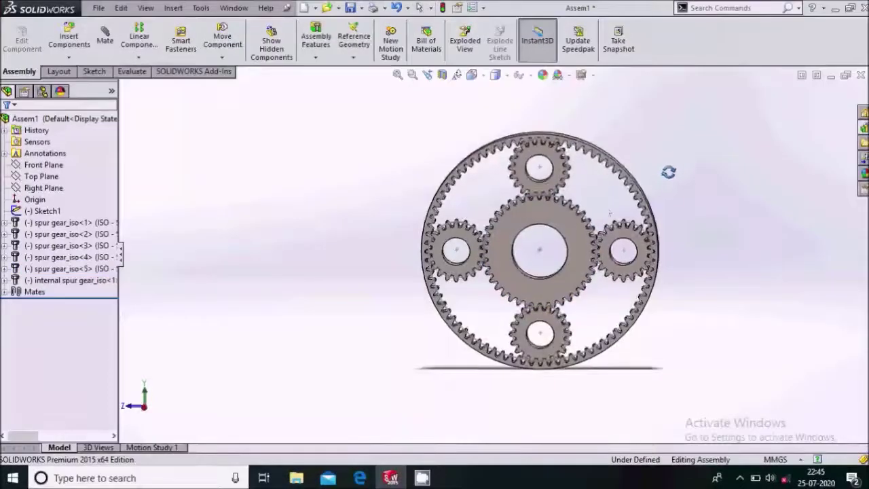
scroll(600, 220, "down", 2)
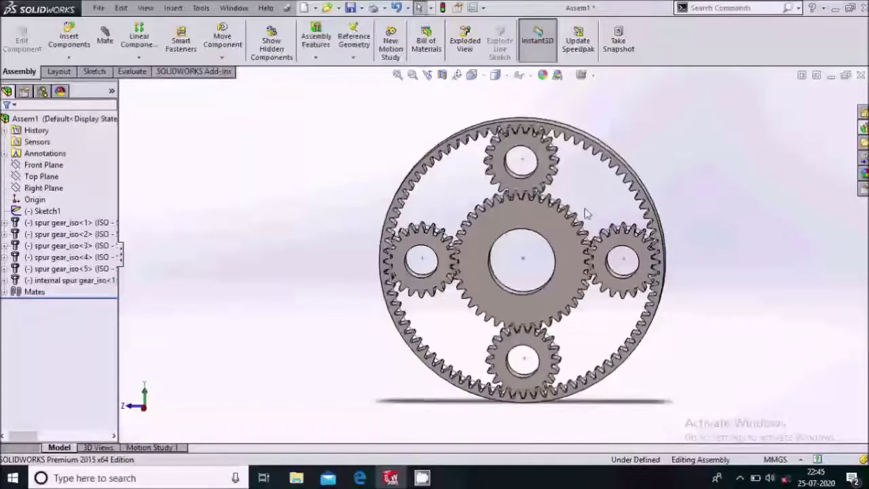
scroll(585, 211, "down", 2)
scroll(507, 220, "up", 2)
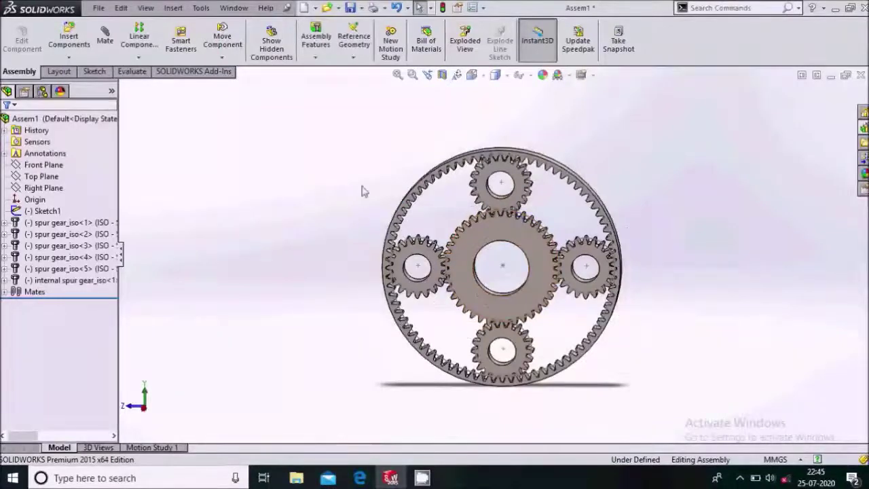
Add a mechanical gear mate between the bores of the top 20-tooth gear and the central 40-tooth gear, with ratio 20 mm : 40 mm.
left_click(106, 42)
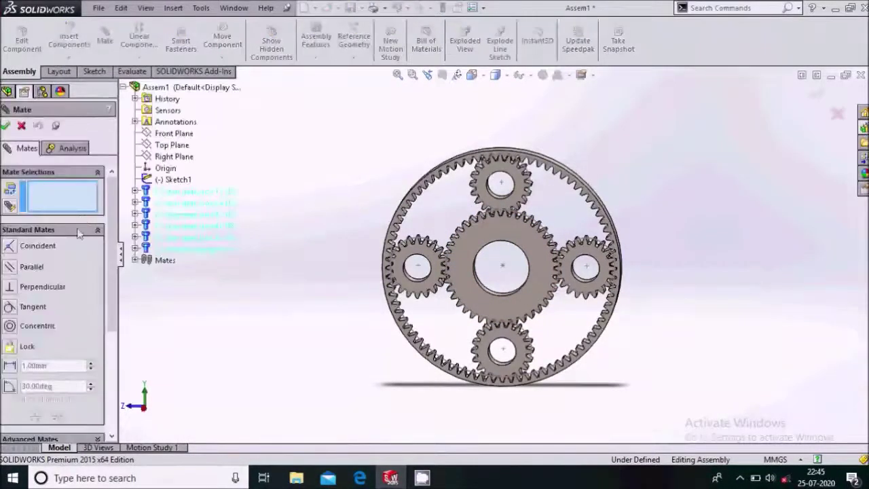
scroll(76, 363, "down", 3)
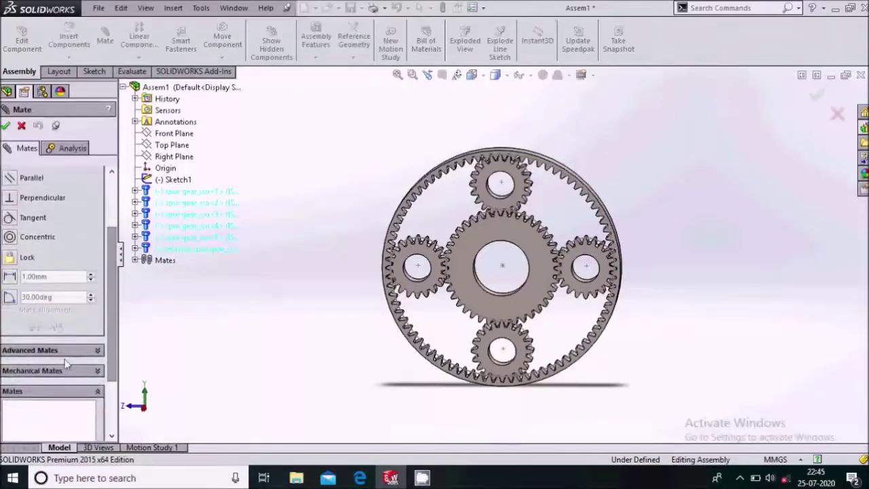
left_click(70, 368)
left_click_drag(112, 329, 98, 292)
left_click(9, 236)
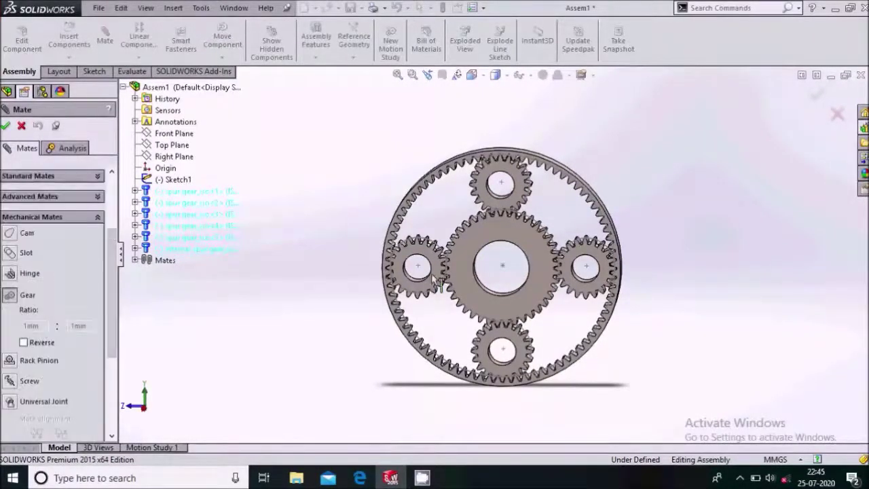
scroll(519, 169, "down", 3)
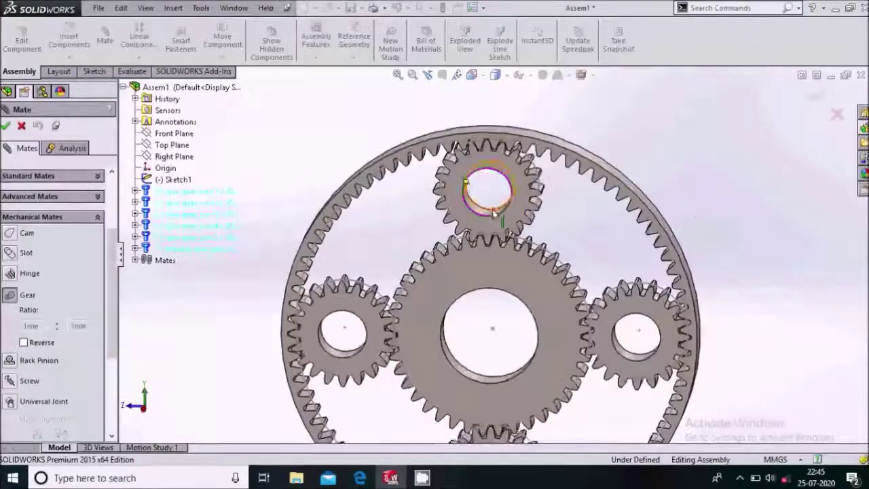
scroll(488, 212, "down", 2)
left_click(486, 222)
scroll(479, 272, "up", 3)
scroll(466, 314, "down", 3)
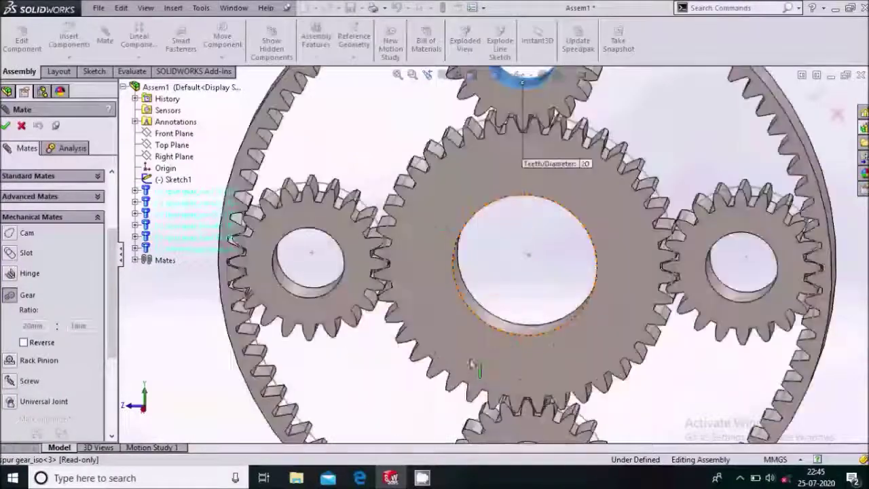
left_click(506, 329)
scroll(506, 329, "up", 3)
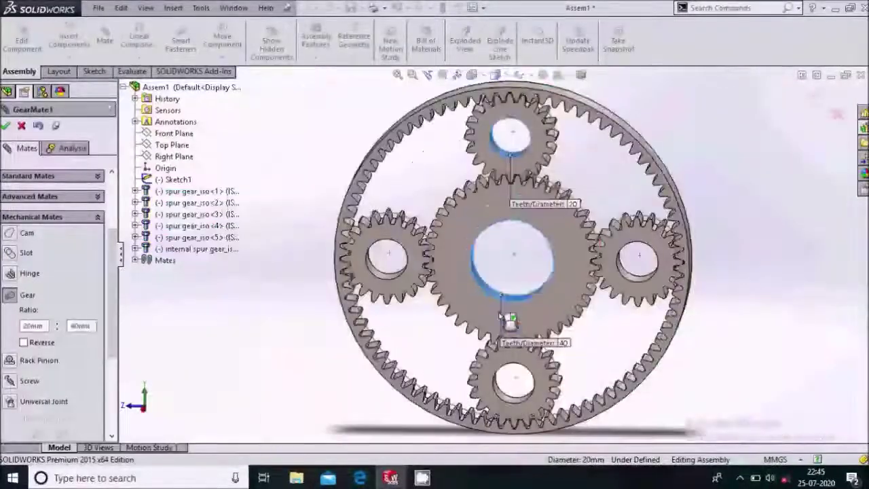
scroll(508, 175, "down", 2)
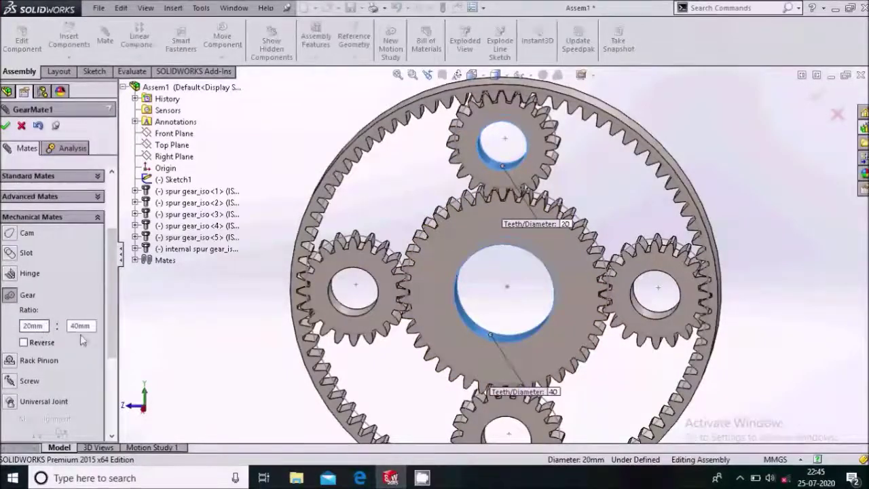
scroll(527, 265, "up", 2)
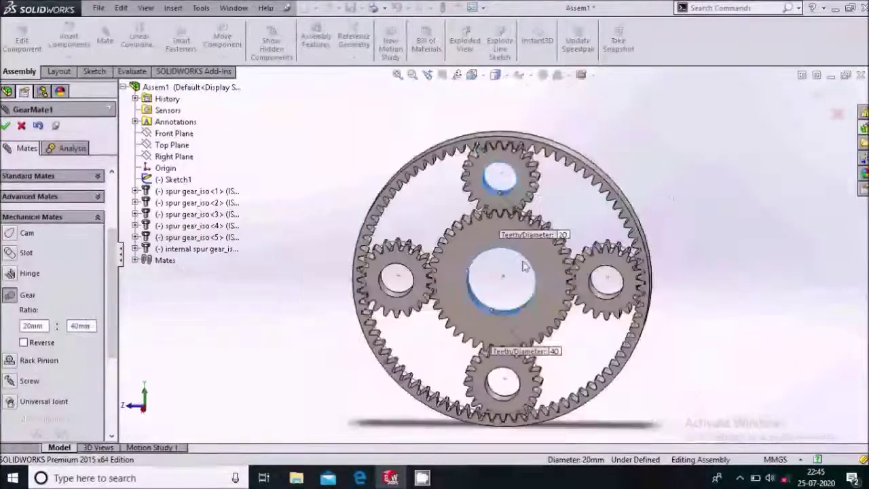
scroll(512, 290, "down", 2)
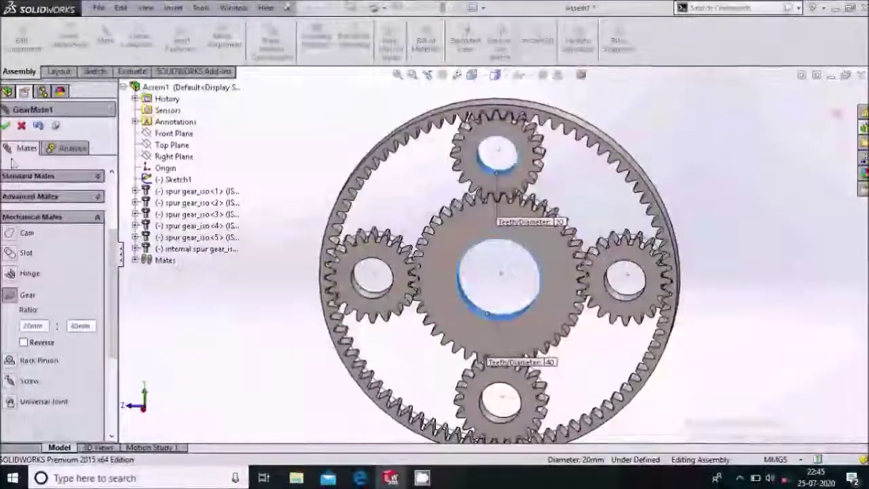
left_click(6, 126)
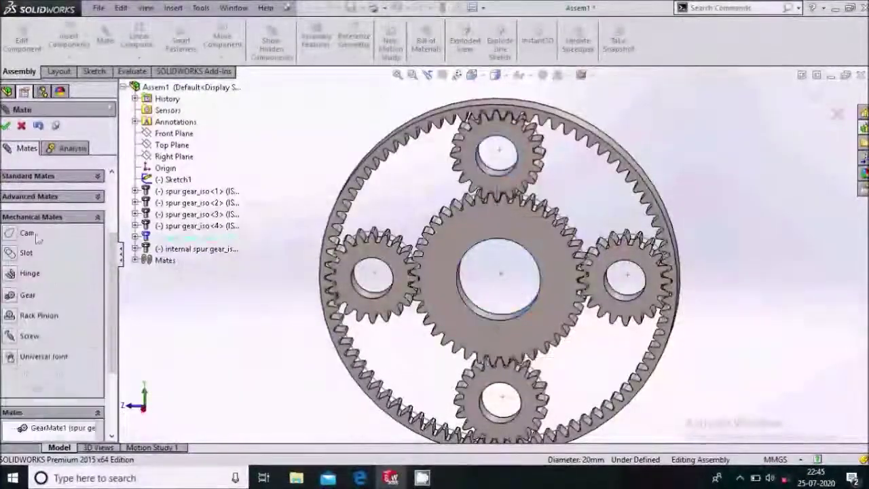
Add a gear mate between the bores of the left 20-tooth gear and the central 40-tooth gear, with ratio 20 mm : 40 mm.
left_click(10, 296)
scroll(373, 299, "down", 2)
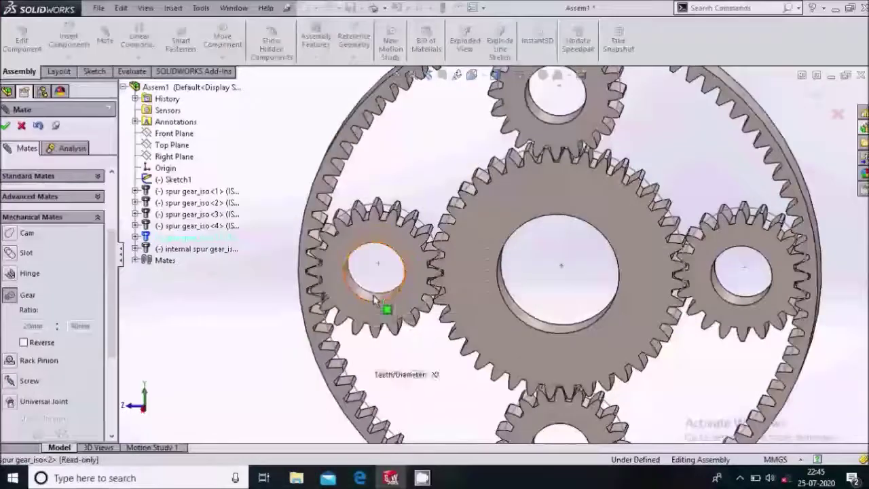
left_click(376, 298)
left_click(540, 328)
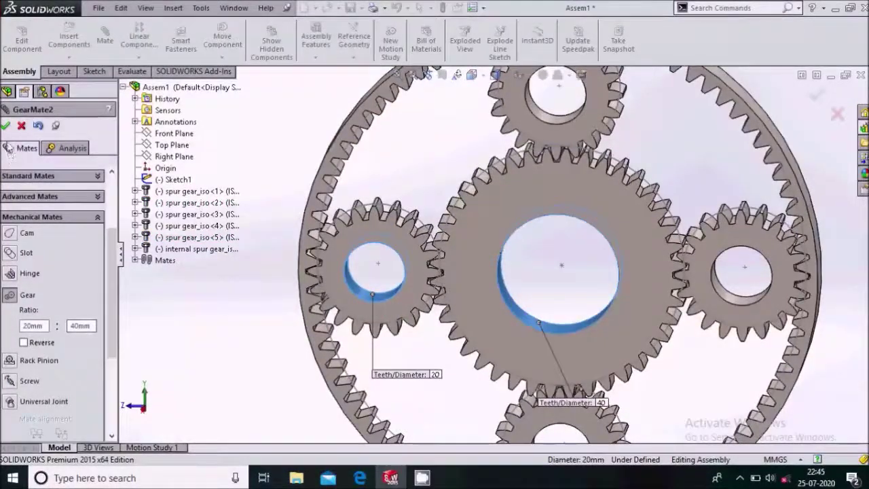
key("Return")
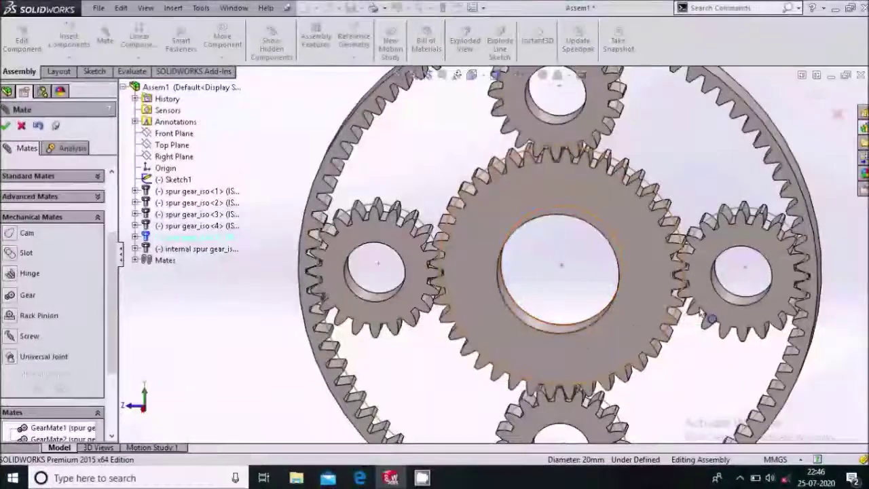
Add a gear mate between the bores of the central 40-tooth gear and the right 20-tooth gear, with ratio 40 mm : 20 mm.
left_click(571, 334)
left_click(736, 302)
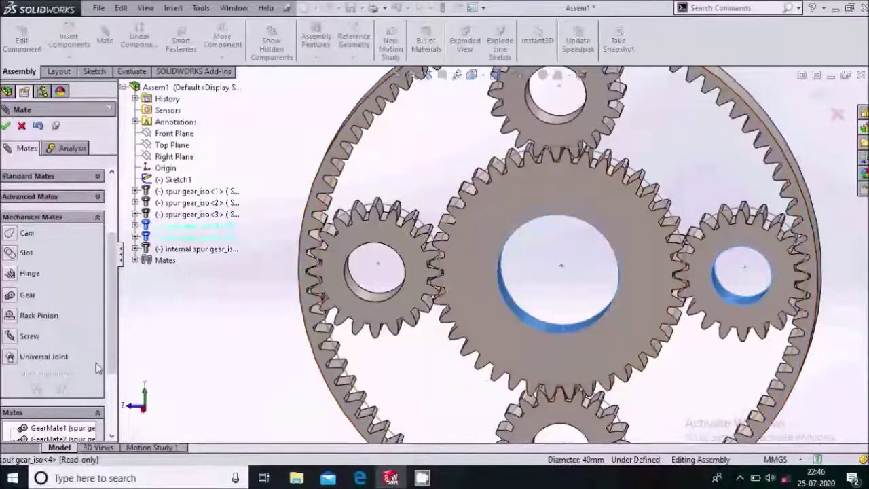
left_click(10, 296)
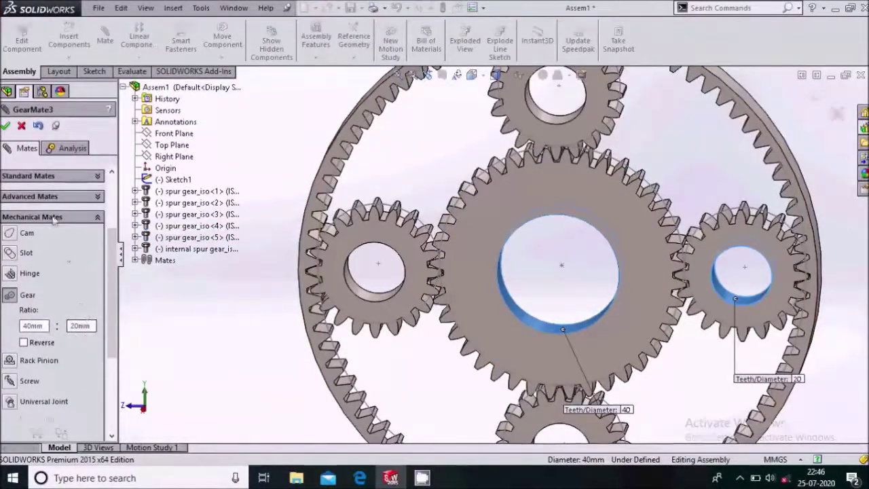
left_click(6, 126)
Add a gear mate between the bores of the bottom 20-tooth gear and the central 40-tooth gear, with ratio 20 mm : 40 mm.
scroll(537, 272, "up", 5)
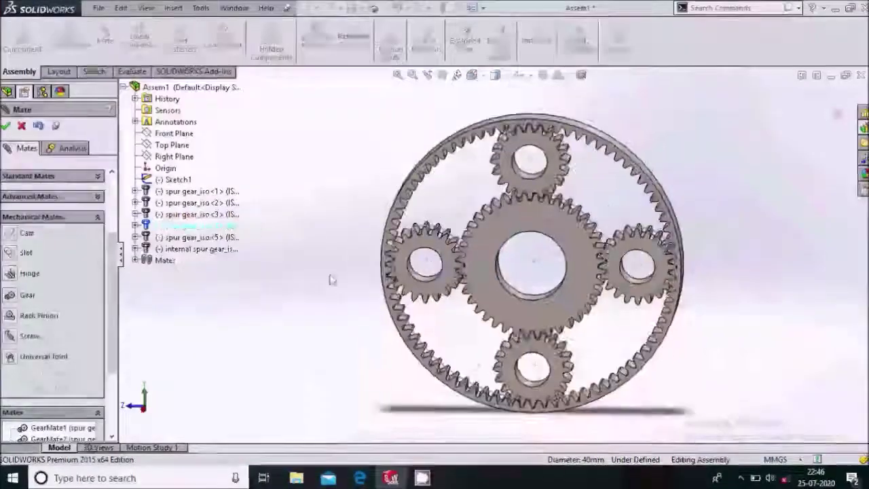
scroll(524, 387, "down", 5)
scroll(524, 387, "down", 3)
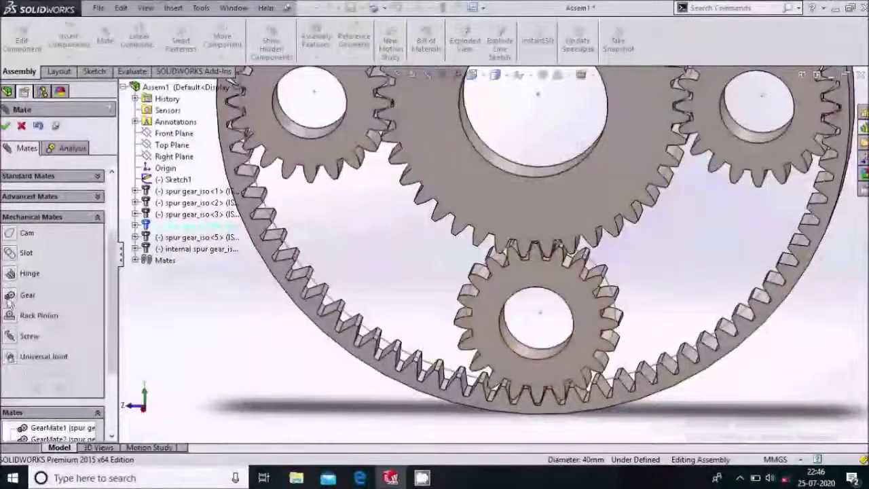
left_click(529, 351)
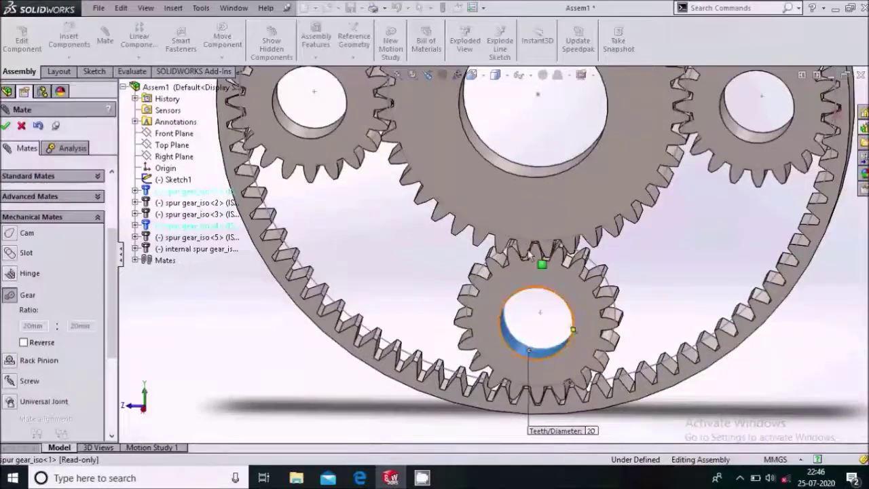
left_click(524, 175)
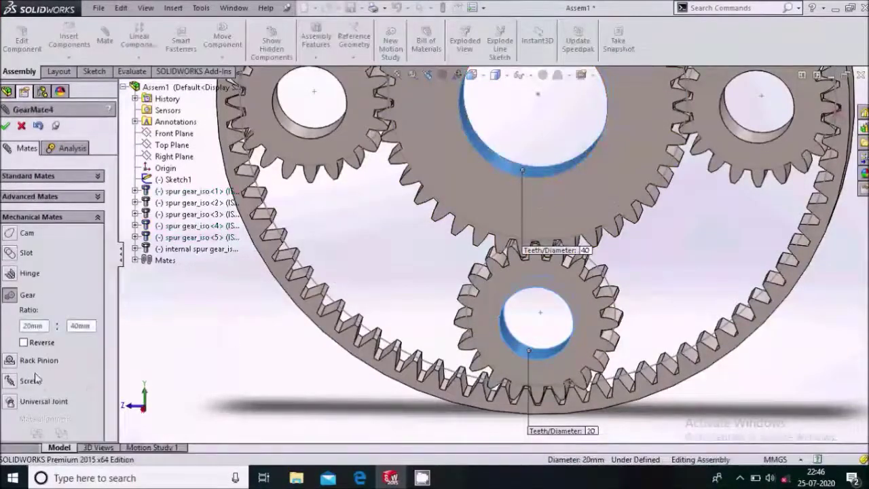
left_click(6, 126)
Inspect the ring gear's rim and its tooth engagement with the top 20-tooth gear.
key("f")
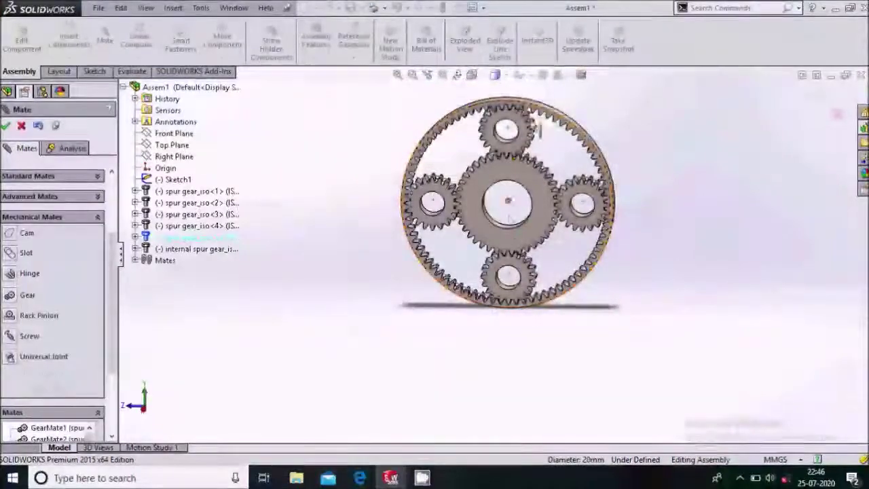
scroll(535, 102, "up", 6)
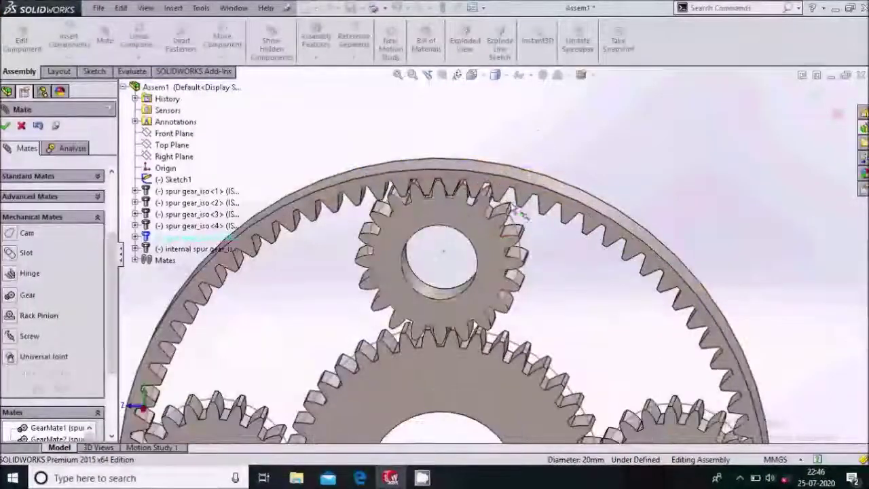
scroll(529, 193, "up", 3)
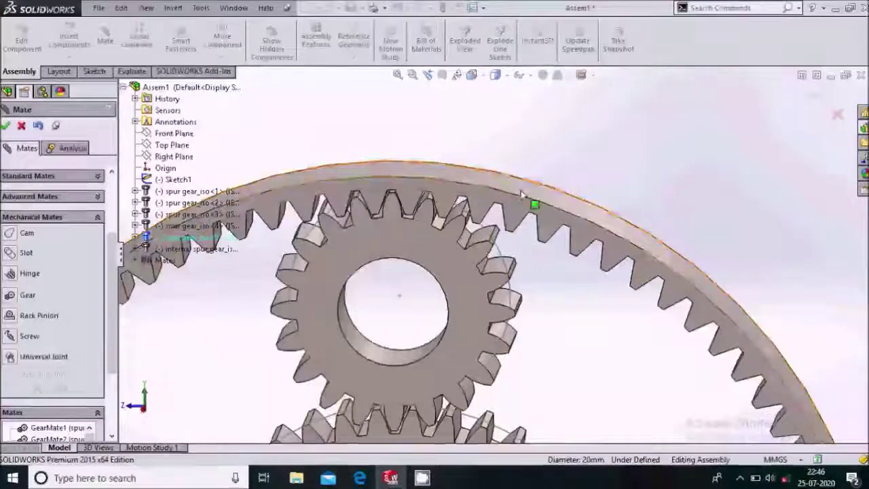
scroll(536, 194, "down", 5)
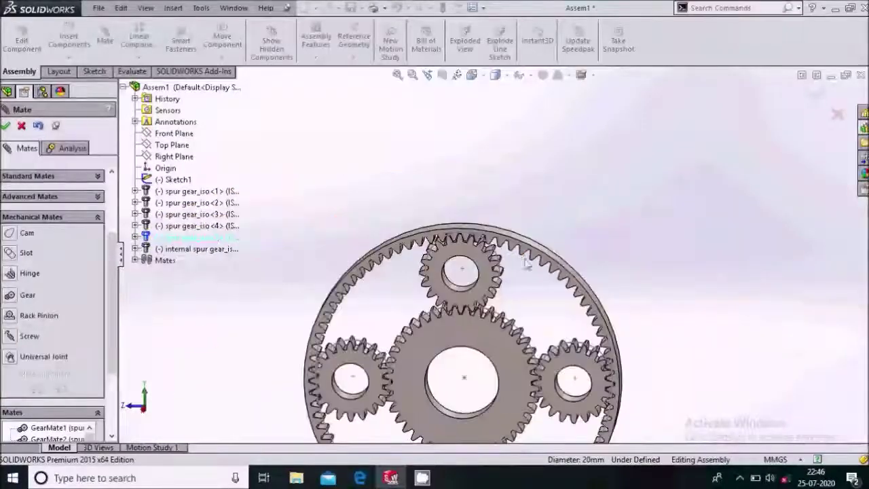
scroll(448, 383, "down", 3)
scroll(480, 256, "up", 6)
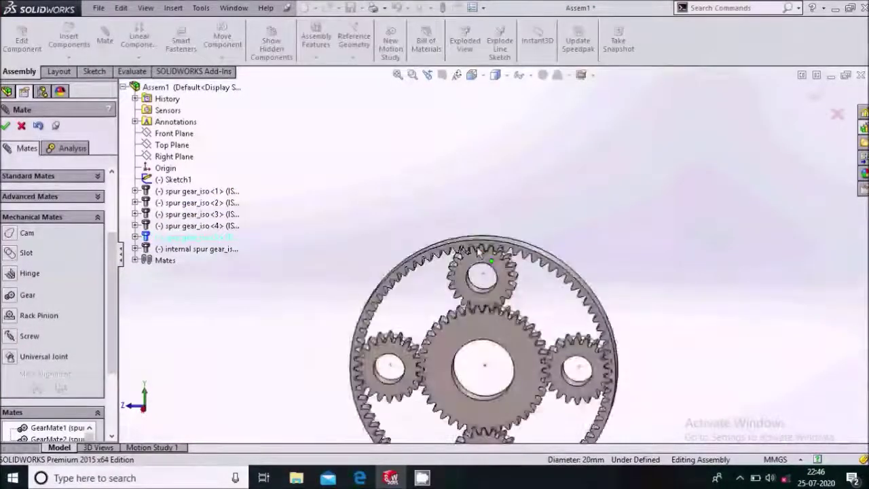
scroll(540, 275, "up", 2)
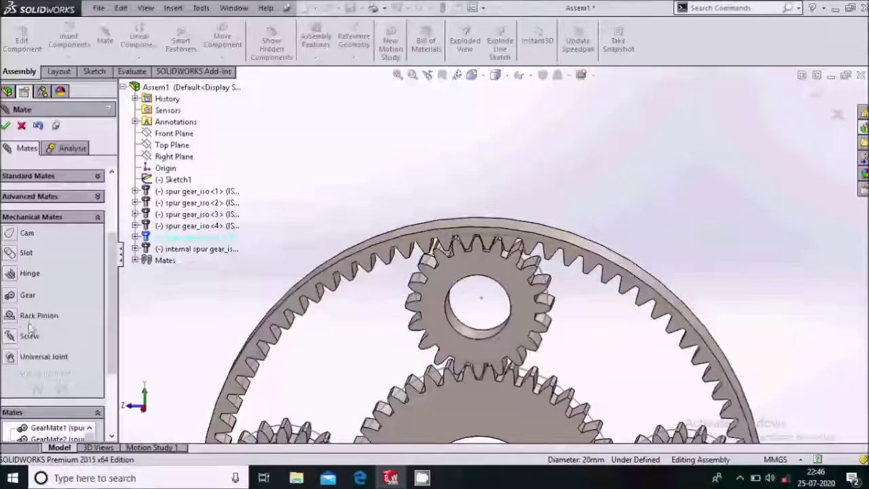
Add a reversed gear mate between the top 20-tooth gear's bore and the ring gear's outer face, with ratio 20 mm : 80 mm.
left_click(14, 296)
scroll(488, 349, "up", 2)
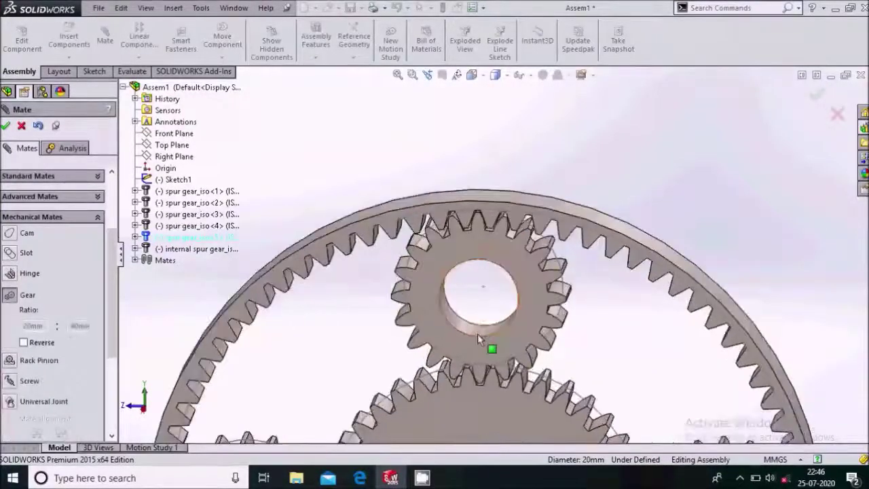
left_click(499, 278)
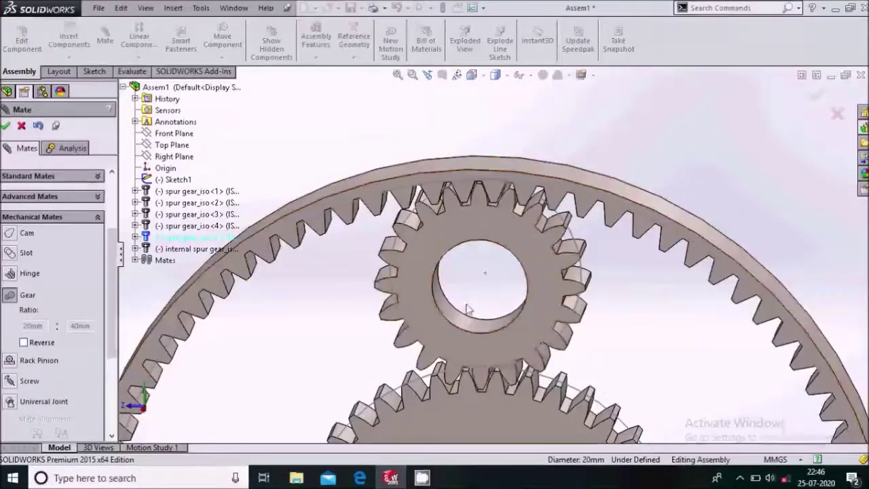
left_click(473, 323)
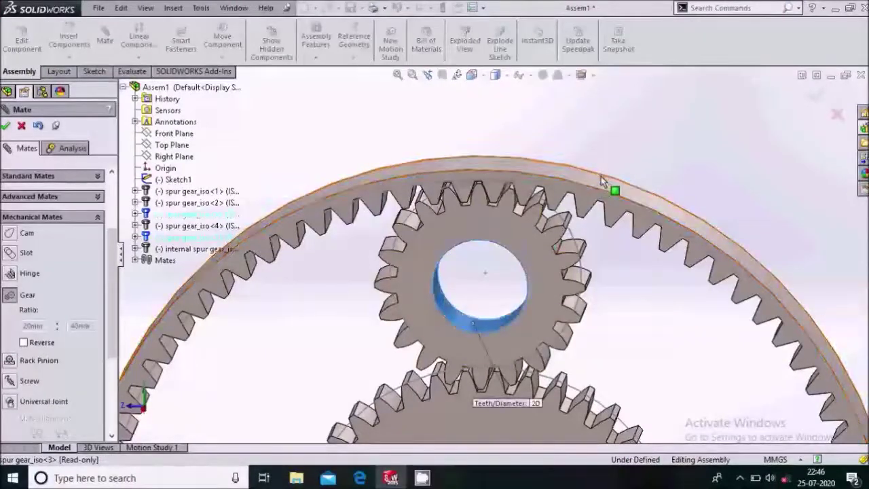
left_click(600, 179)
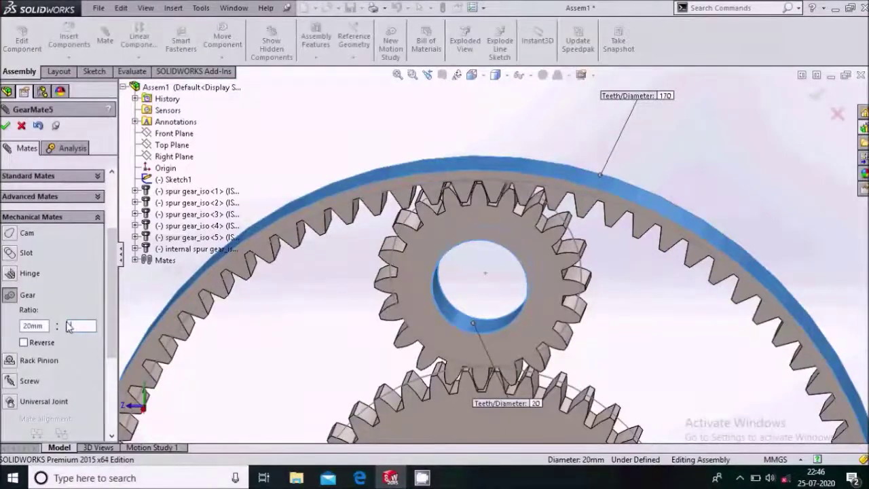
type("80mm")
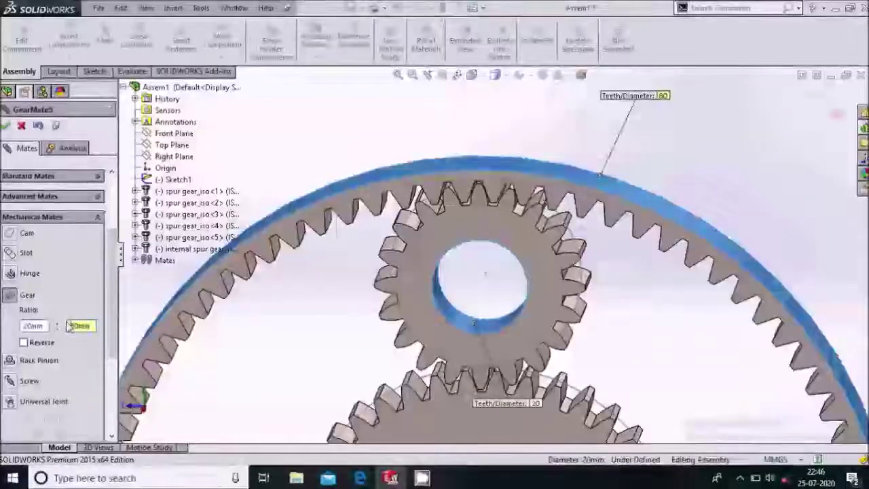
left_click(23, 343)
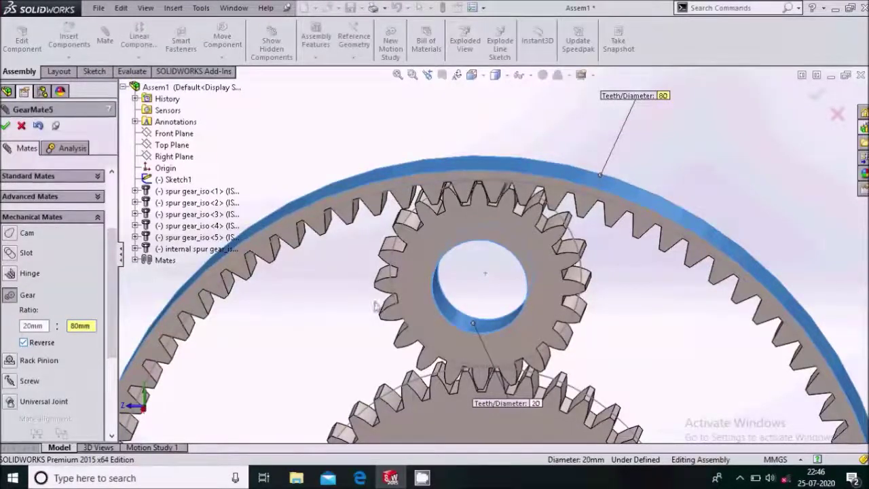
scroll(502, 271, "up", 8)
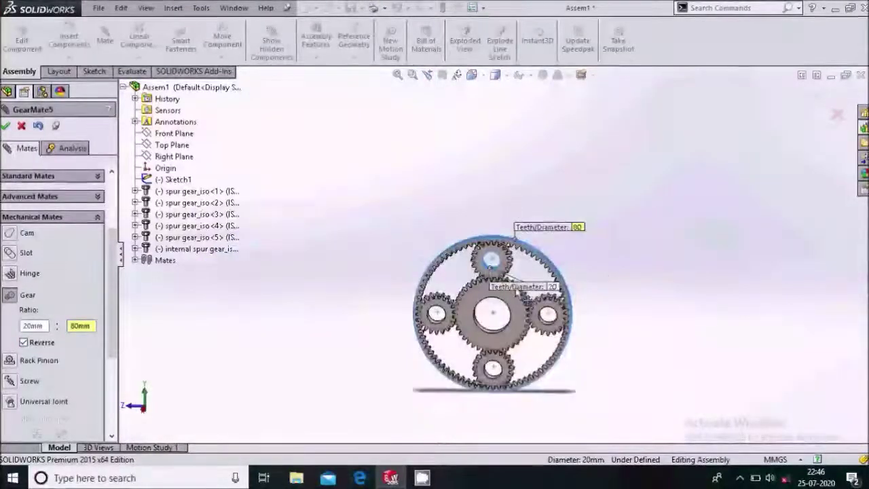
scroll(520, 288, "down", 3)
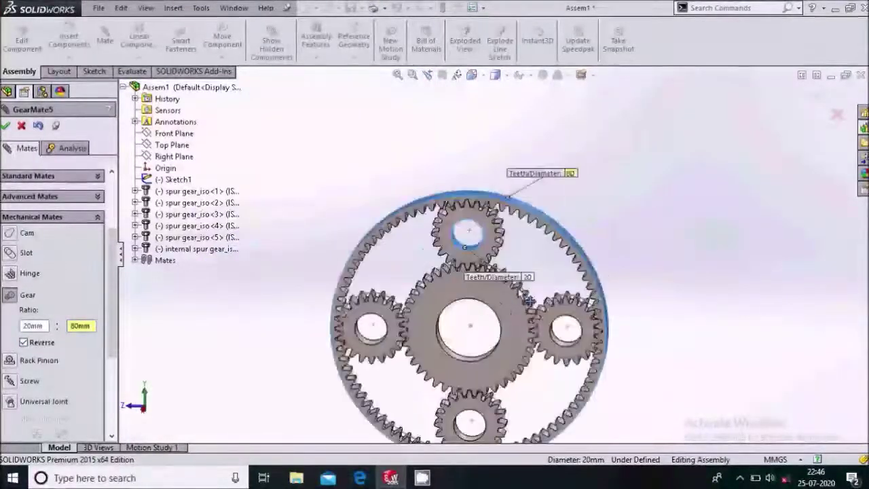
left_click(7, 127)
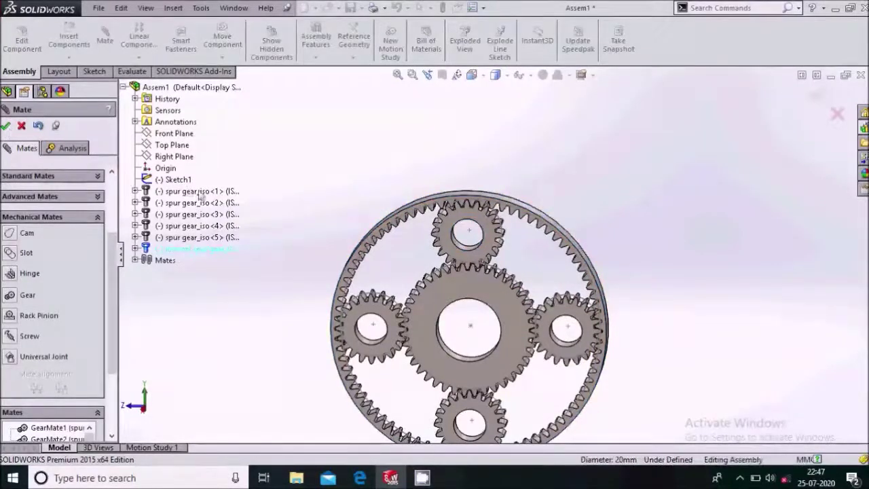
left_click(5, 126)
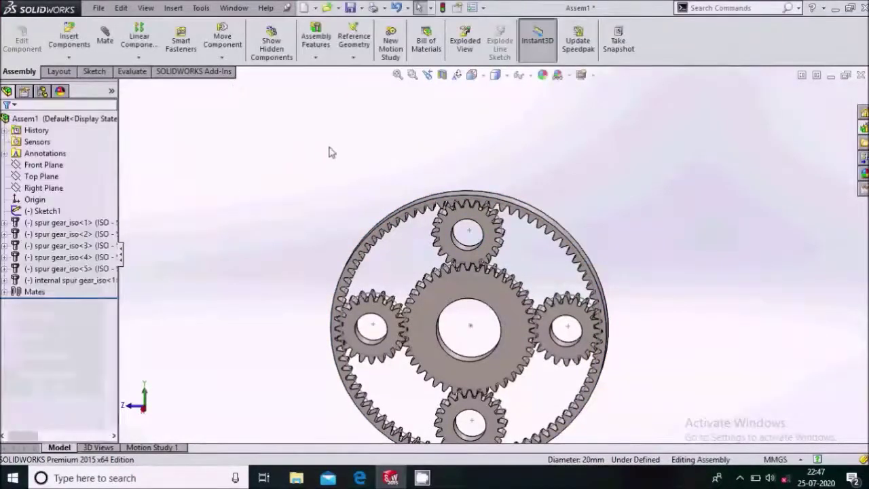
Orient the view normal to the ring gear's front face and hide Sketch1.
scroll(412, 216, "down", 3)
scroll(449, 214, "down", 2)
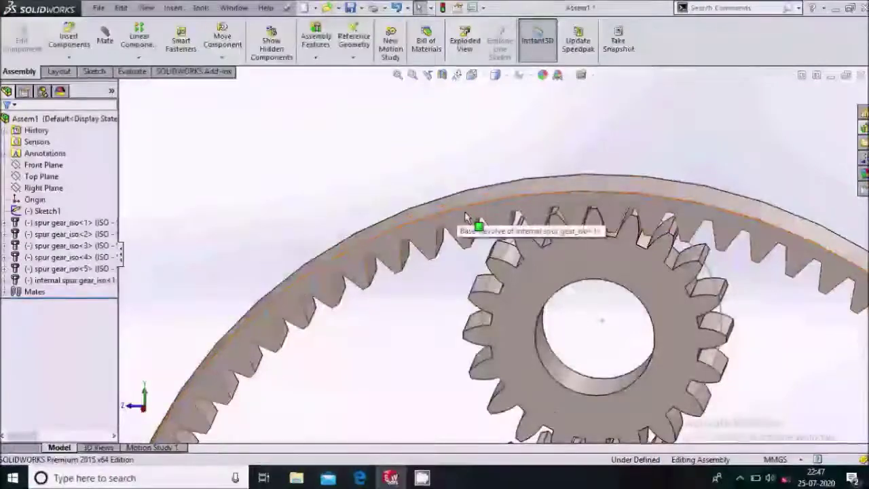
left_click(466, 216)
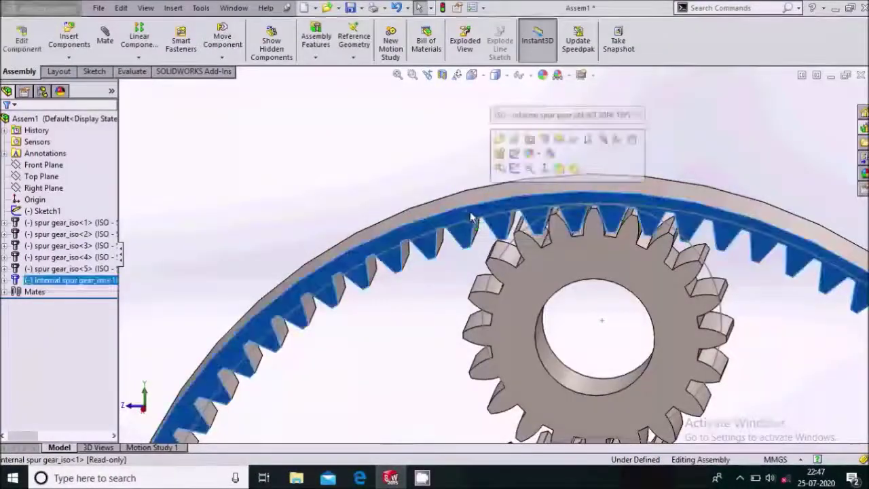
left_click(544, 176)
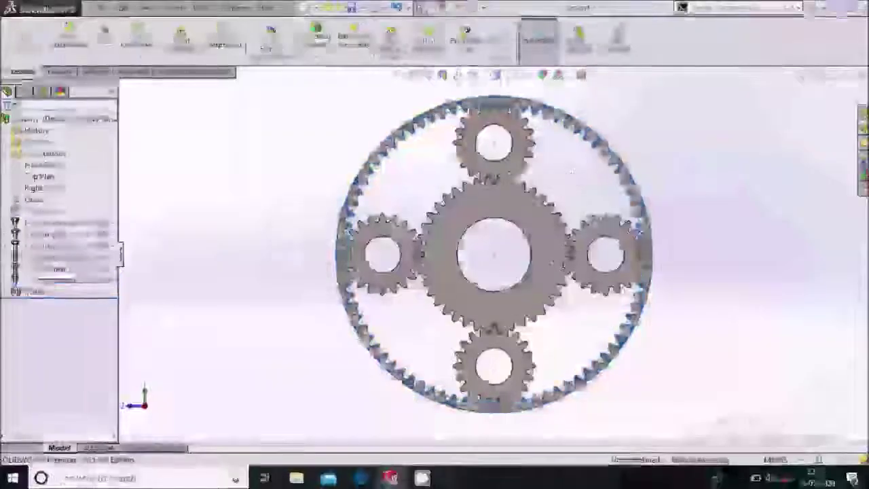
left_click(46, 211)
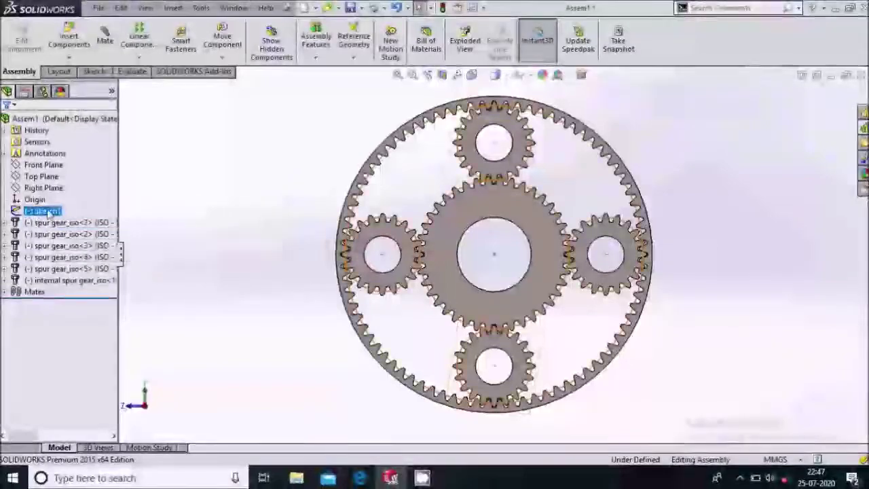
right_click(48, 212)
left_click(237, 248)
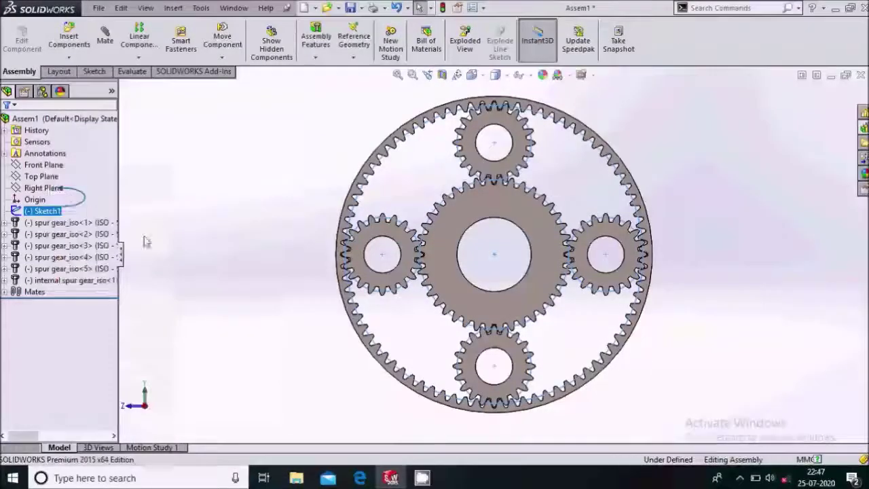
Rotate the top 20-tooth gear with Move Component in Free Drag mode to test the gear train's motion.
scroll(464, 198, "down", 5)
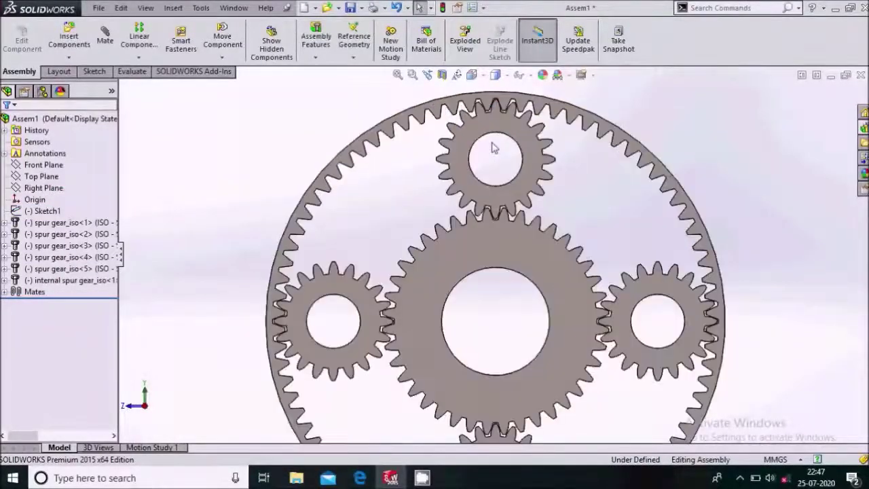
scroll(448, 261, "up", 2)
scroll(448, 263, "up", 4)
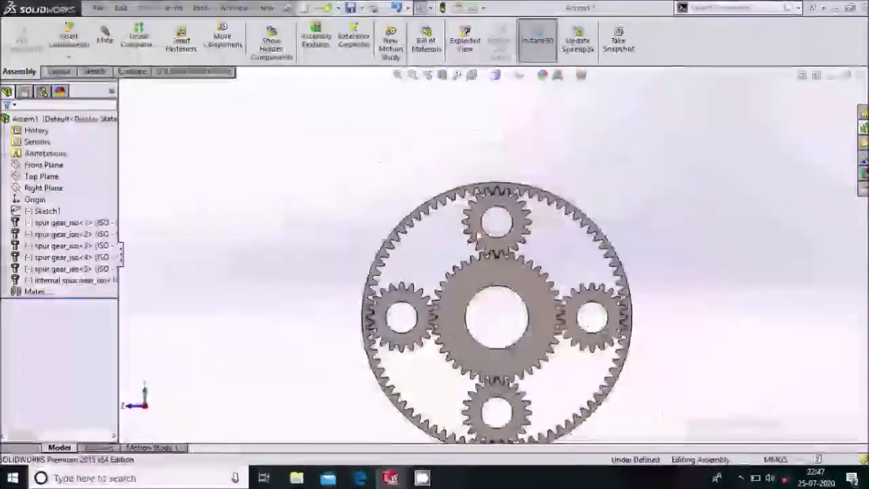
scroll(552, 349, "down", 2)
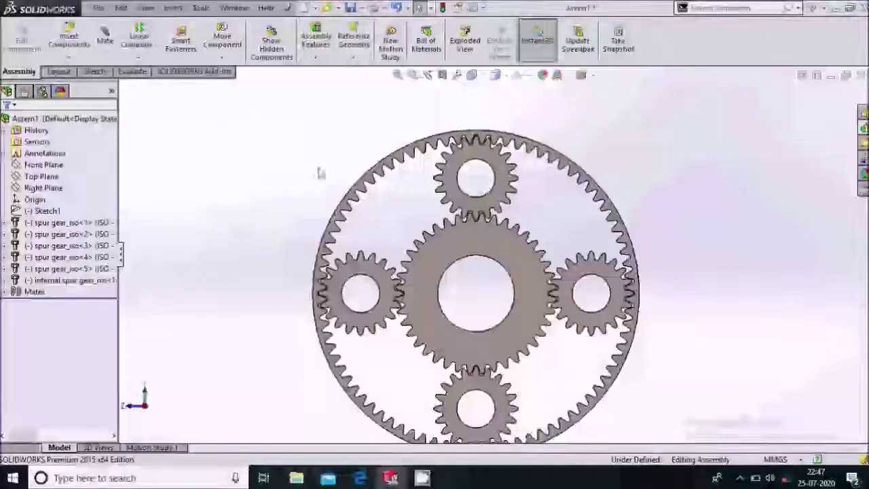
left_click(223, 57)
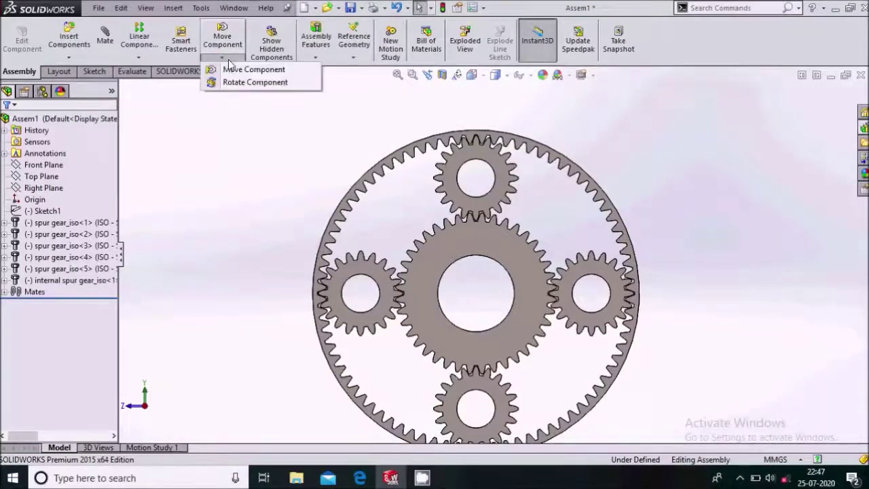
left_click(227, 69)
scroll(506, 188, "down", 2)
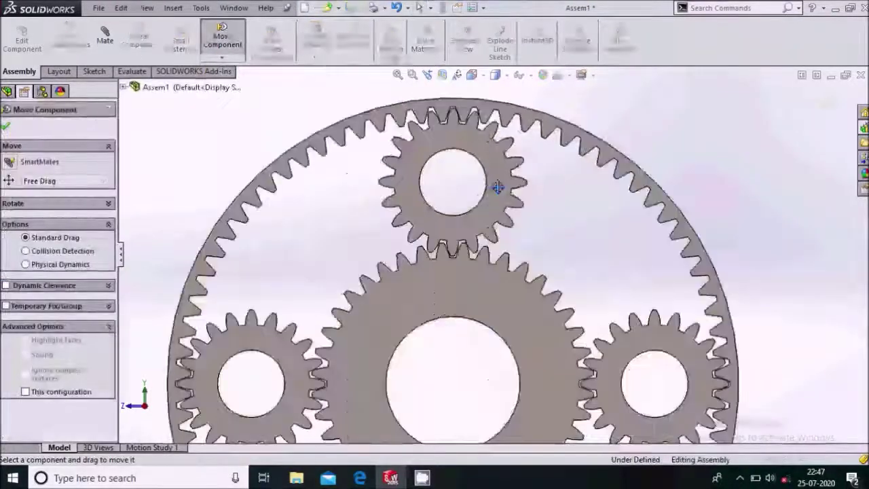
scroll(469, 121, "up", 5)
scroll(478, 303, "down", 4)
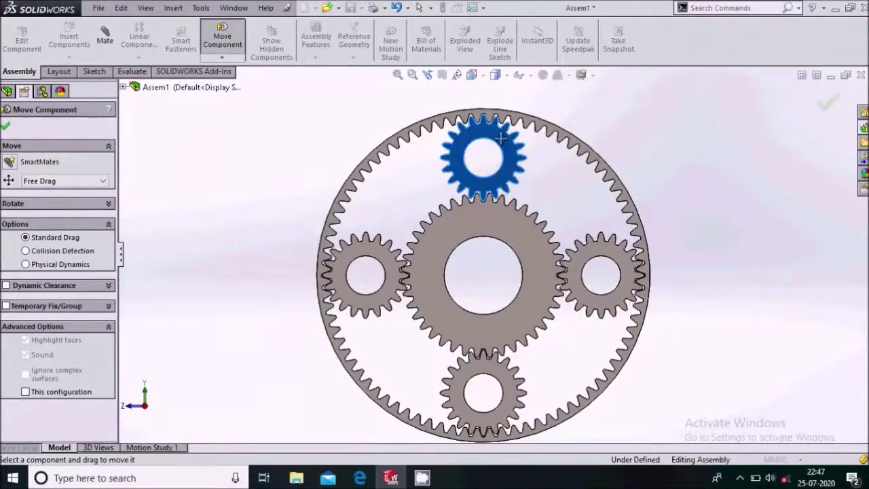
left_click_drag(505, 141, 511, 219)
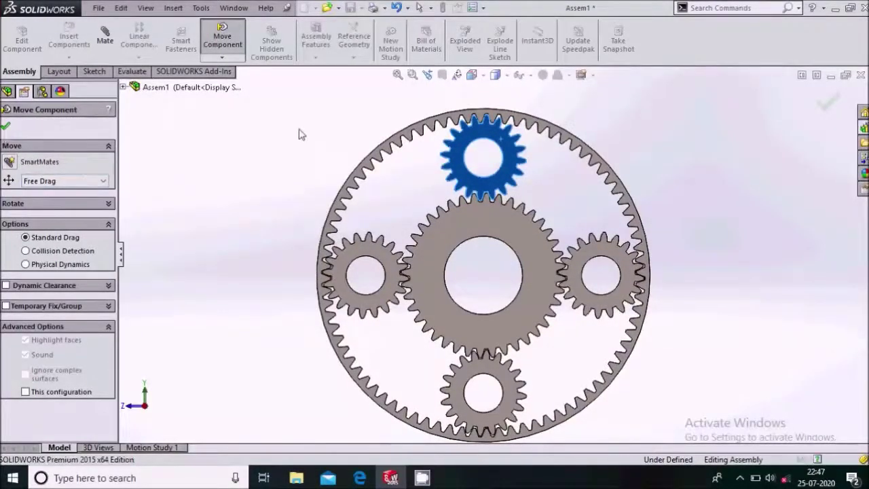
key("Escape")
Apply a cyan colour (red 0, green 255, blue 255) to the ring gear.
scroll(301, 138, "up", 3)
middle_click_drag(359, 147, 360, 167)
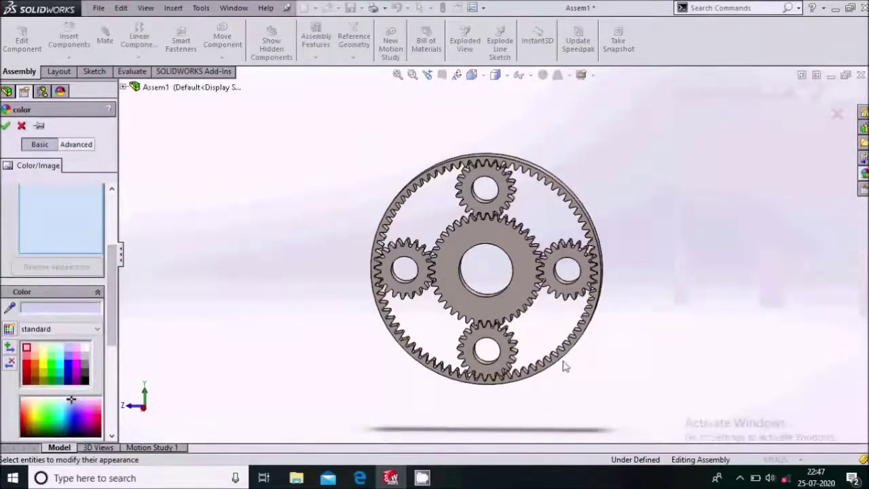
left_click(563, 362)
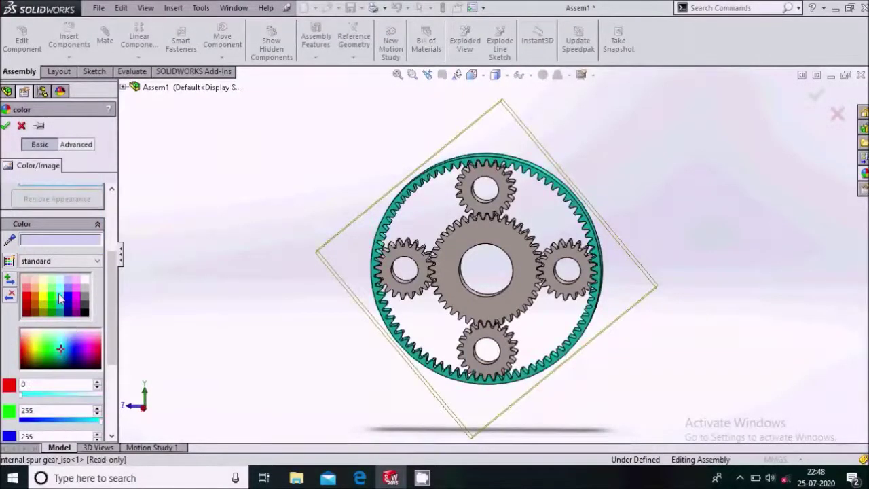
left_click(7, 126)
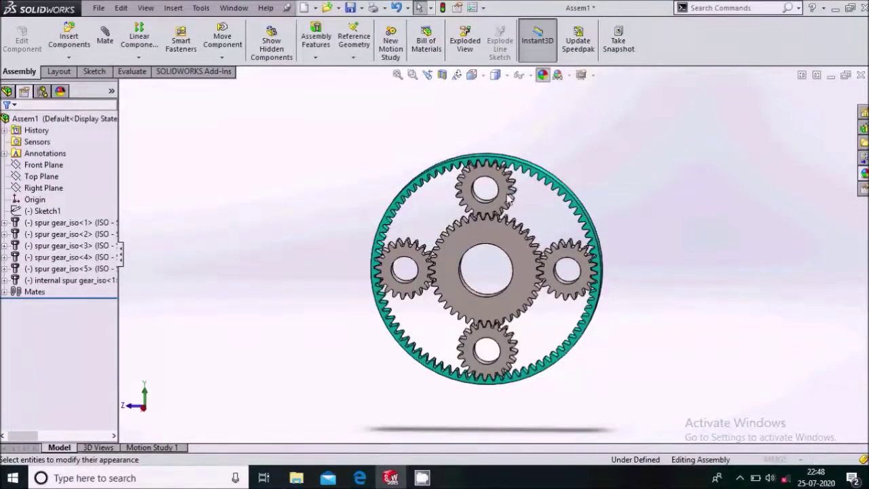
Apply a yellow colour at component level to all four 20-tooth planet gears.
left_click(509, 203)
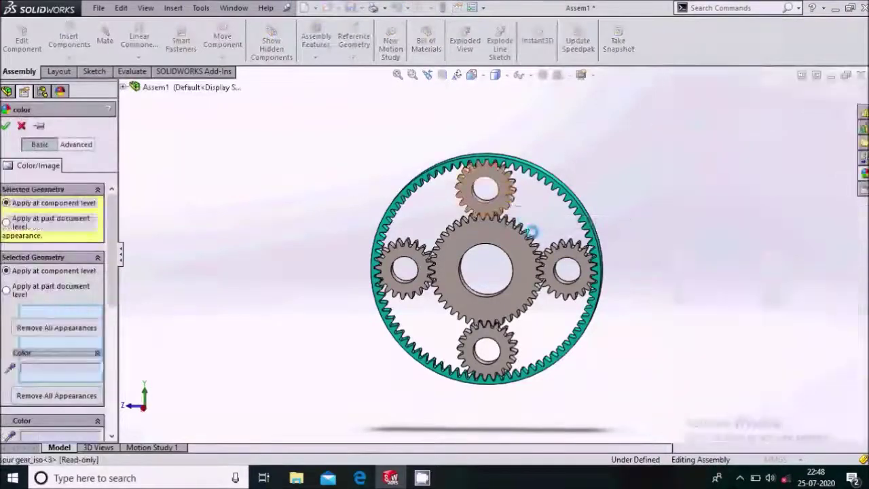
left_click(569, 268)
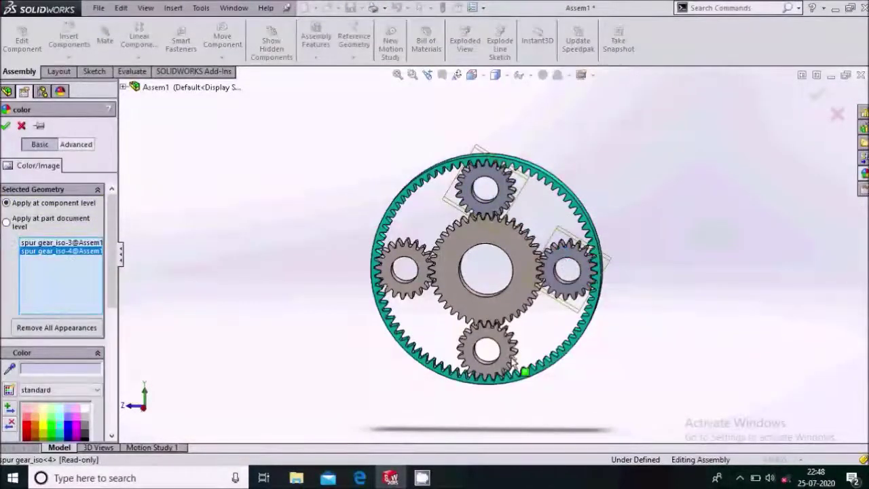
left_click(514, 365)
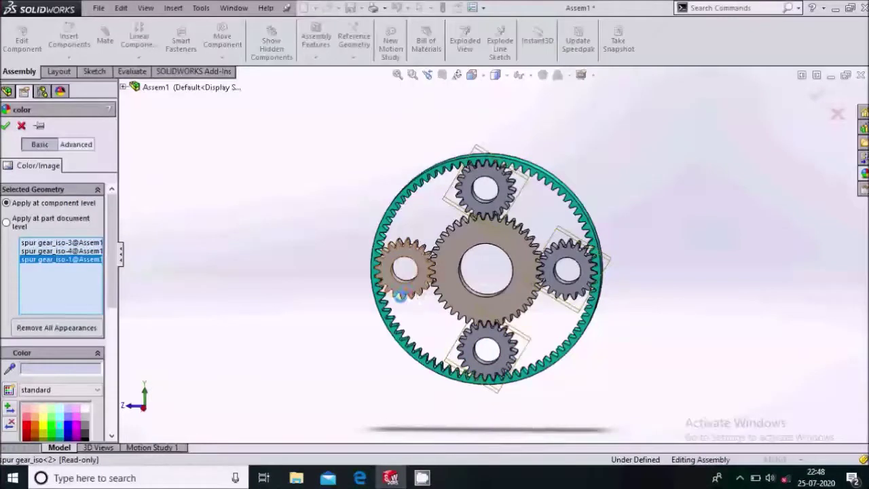
left_click(409, 294)
left_click(79, 421)
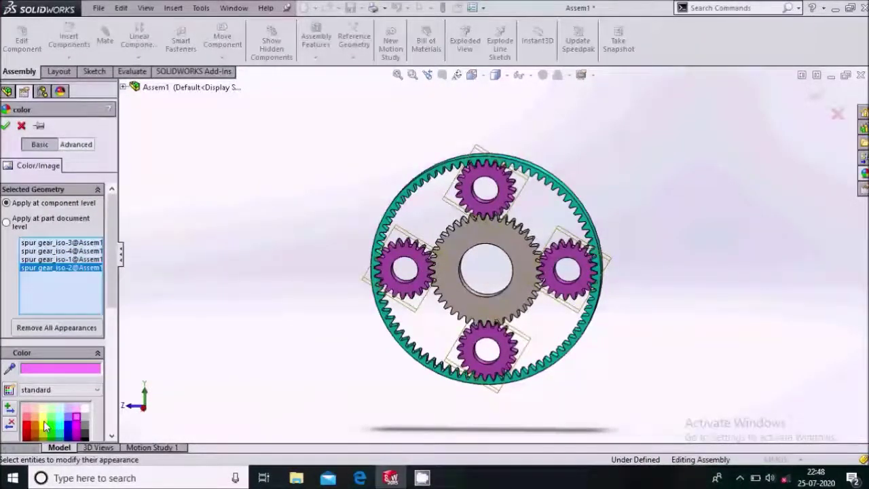
left_click(44, 426)
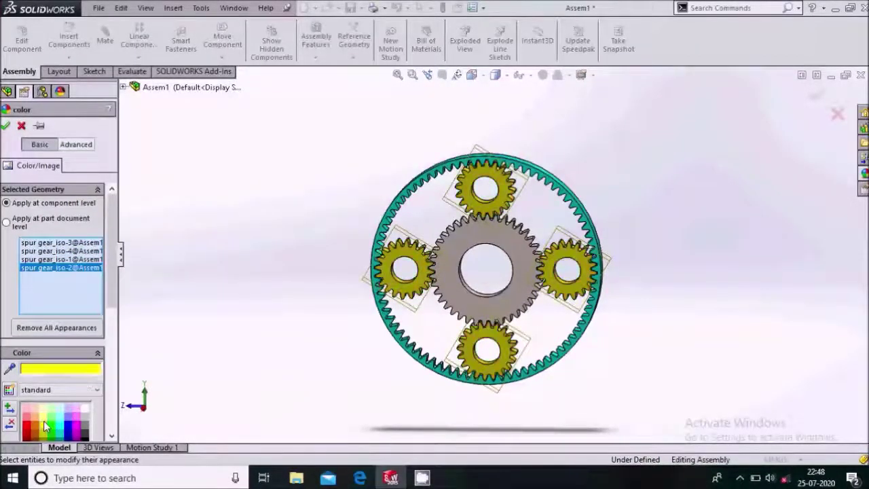
left_click(7, 126)
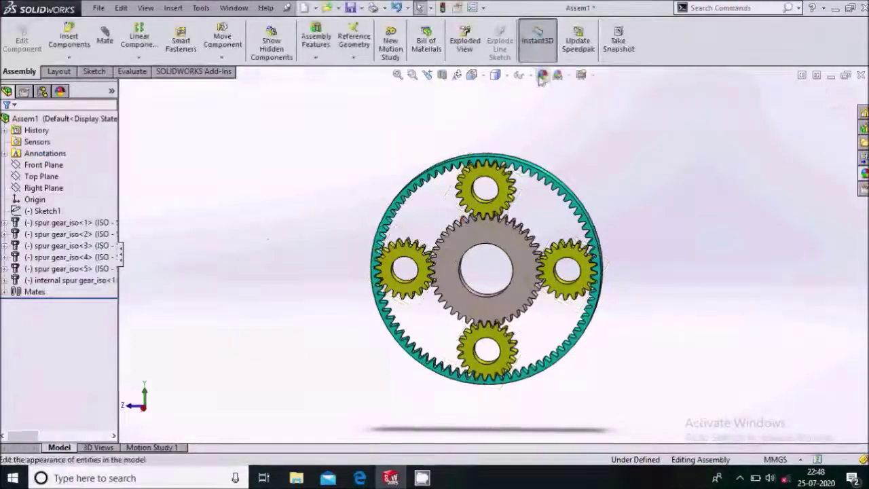
Apply a light orange standard colour to the central 40-tooth sun gear.
left_click(508, 244)
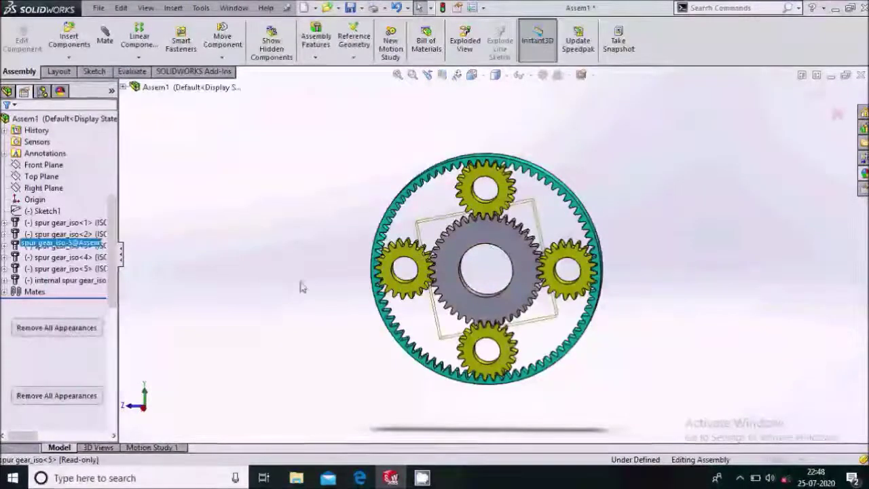
scroll(82, 326, "down", 3)
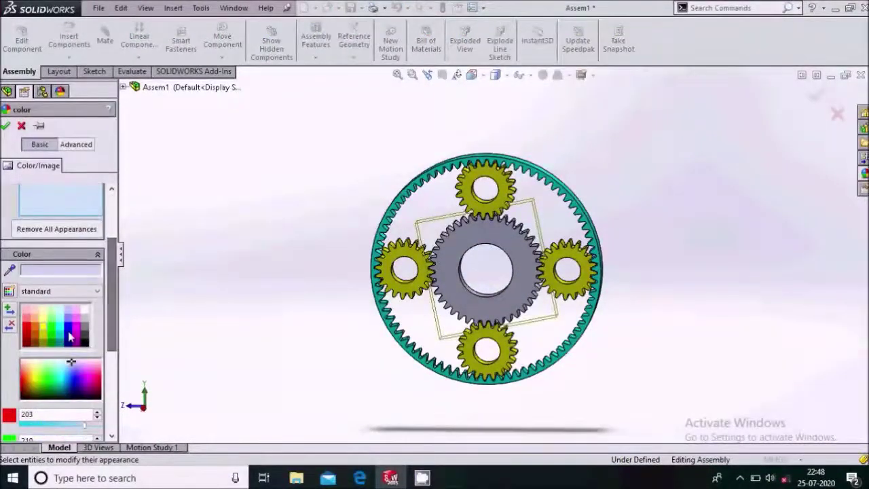
left_click(51, 328)
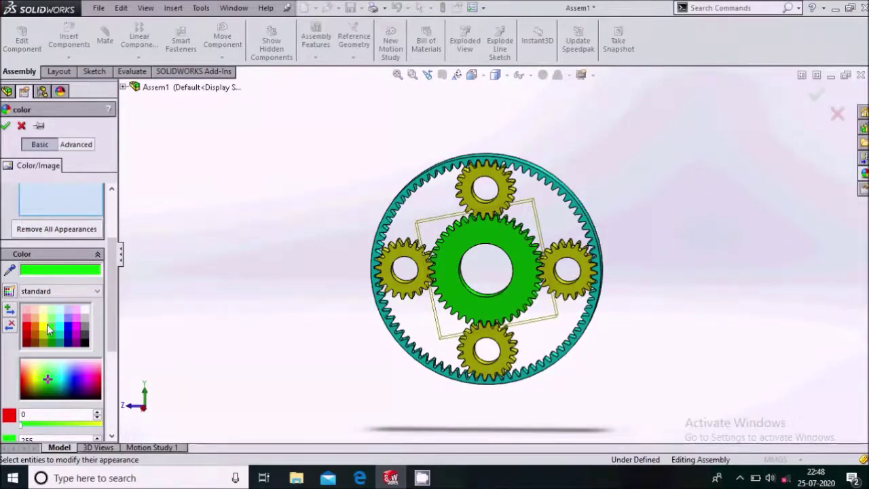
left_click(37, 320)
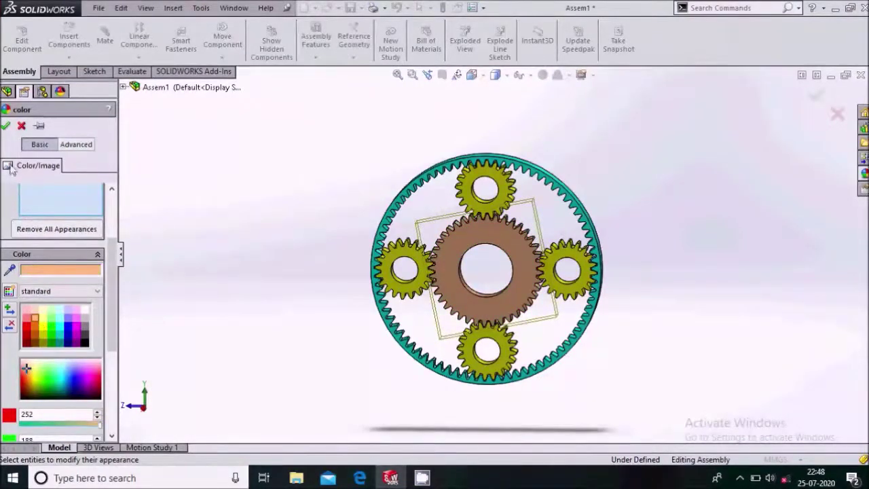
left_click(6, 125)
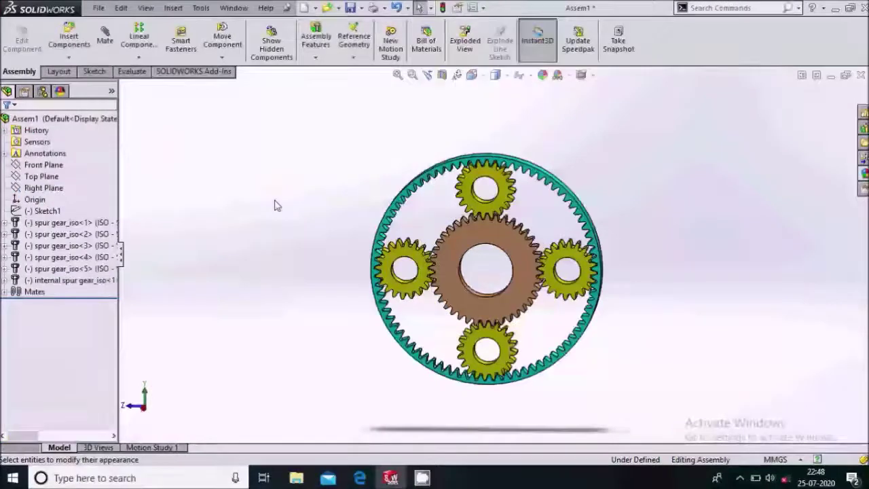
Open Motion Study 1 and add a solid-body contact covering all five spur gears and the internal ring gear.
left_click_drag(548, 214, 547, 212)
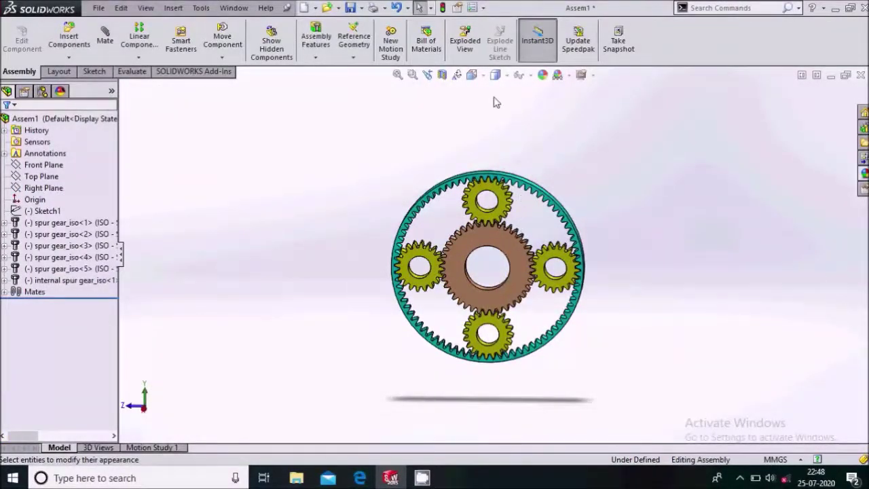
left_click_drag(517, 224, 527, 206)
scroll(492, 287, "down", 2)
left_click(165, 448)
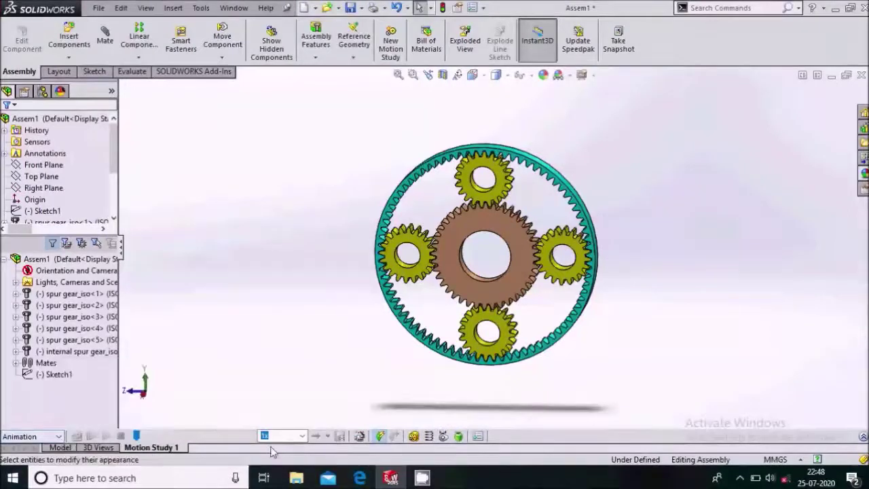
left_click(443, 437)
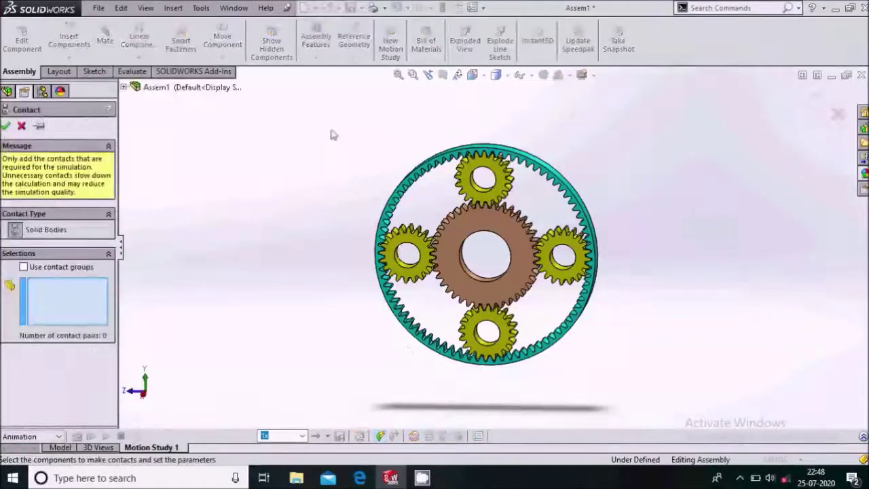
left_click_drag(360, 163, 666, 396)
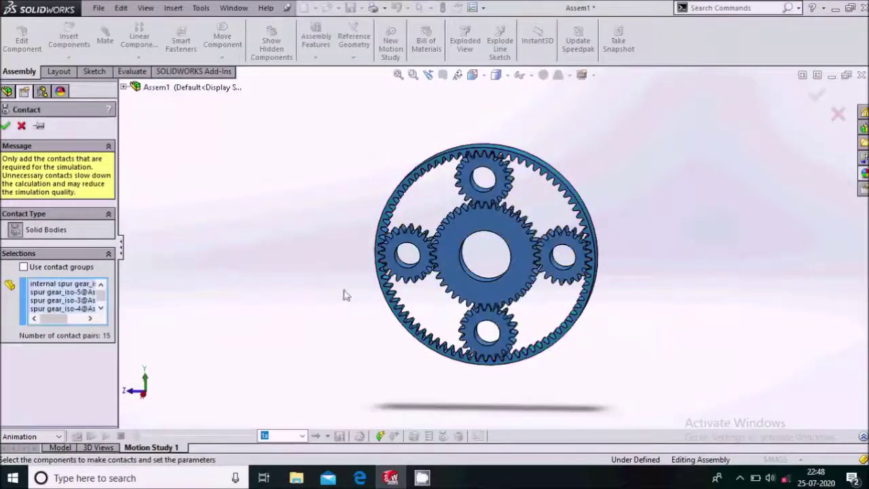
left_click(6, 126)
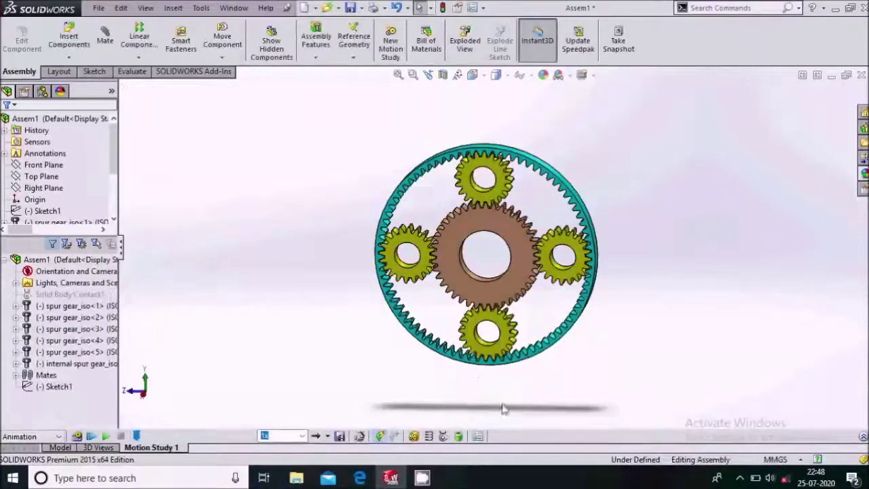
Add a rotary motor on the sun gear's bore face with a constant speed of 2 RPM.
left_click(414, 436)
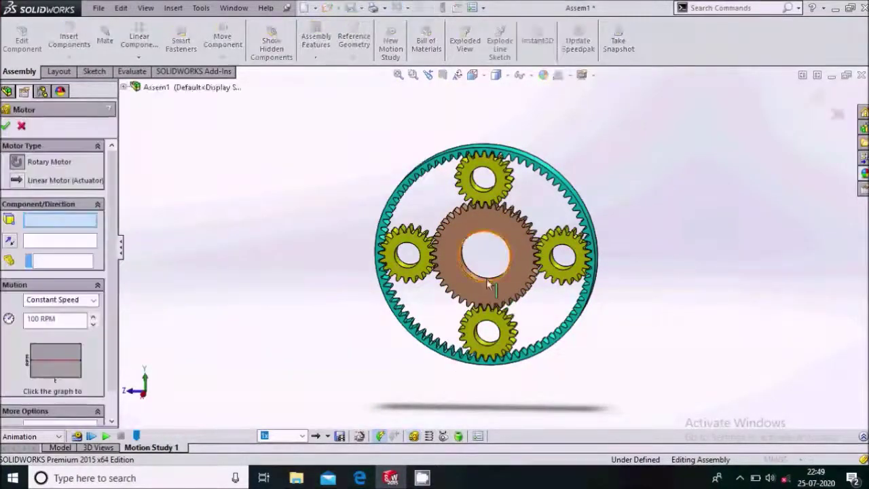
scroll(488, 287, "down", 5)
left_click(483, 273)
scroll(482, 272, "up", 5)
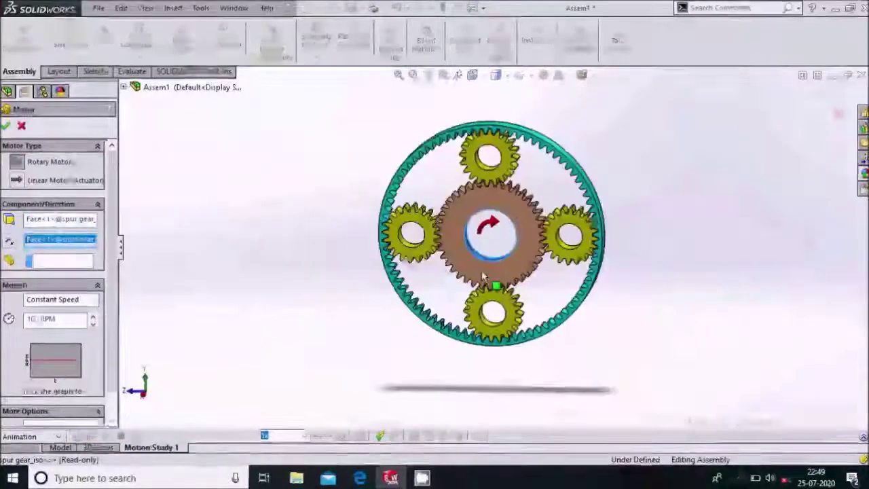
double_click(40, 319)
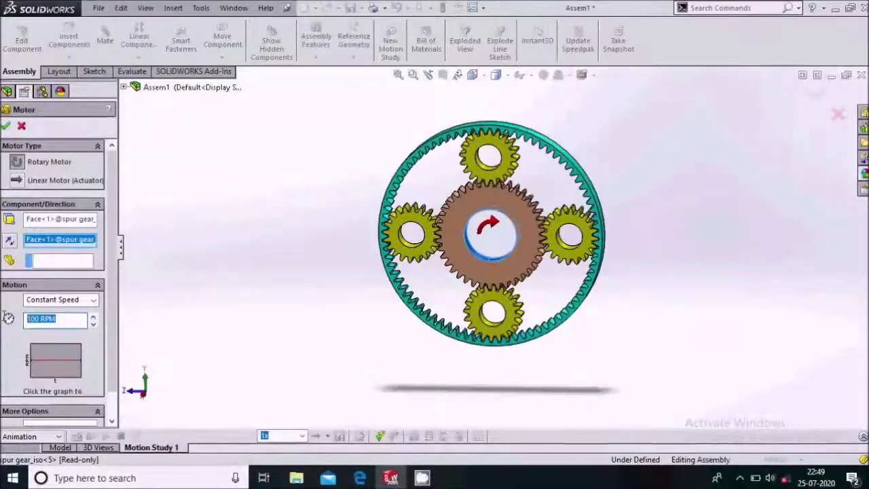
type("4")
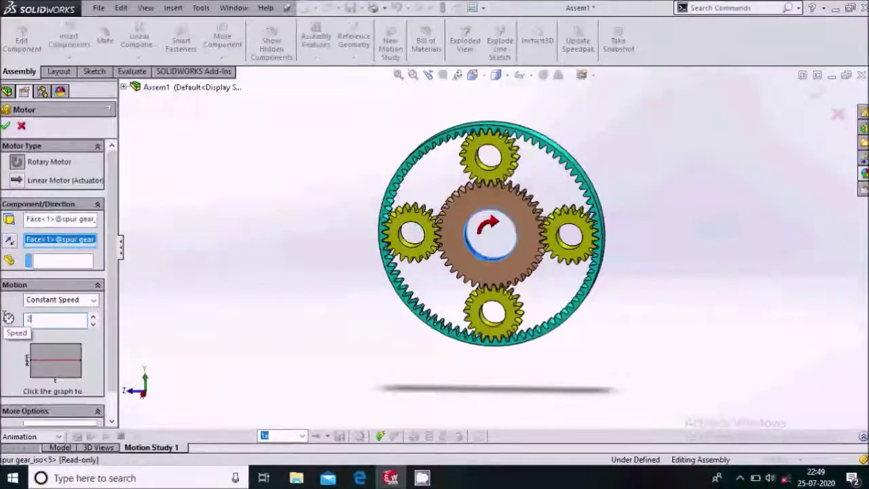
type("2 RPM")
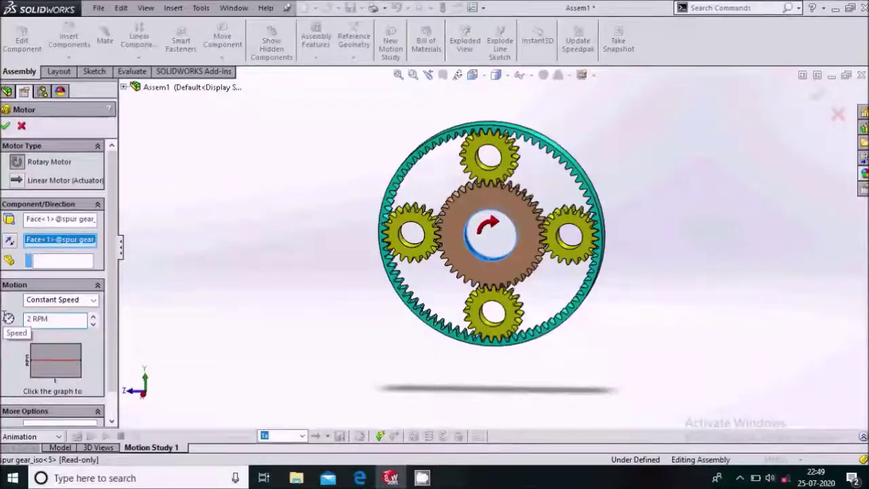
left_click(6, 127)
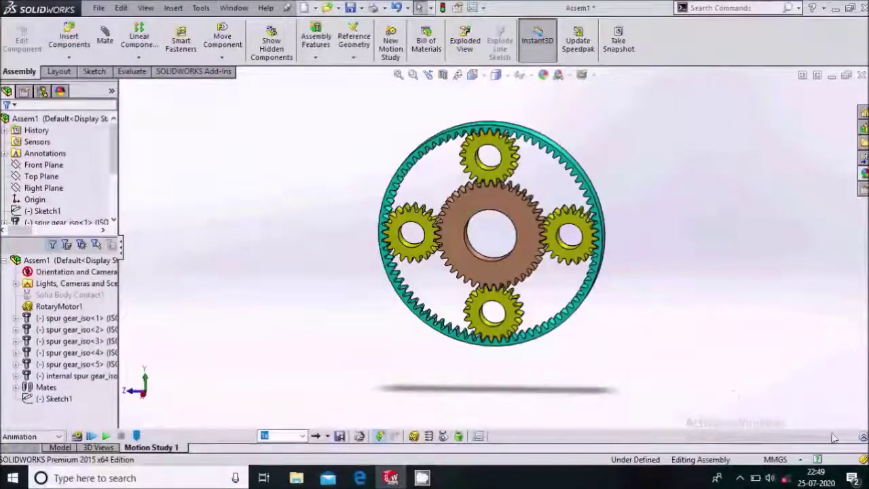
Extend the motion study's duration to 14 seconds on the timeline.
left_click(863, 438)
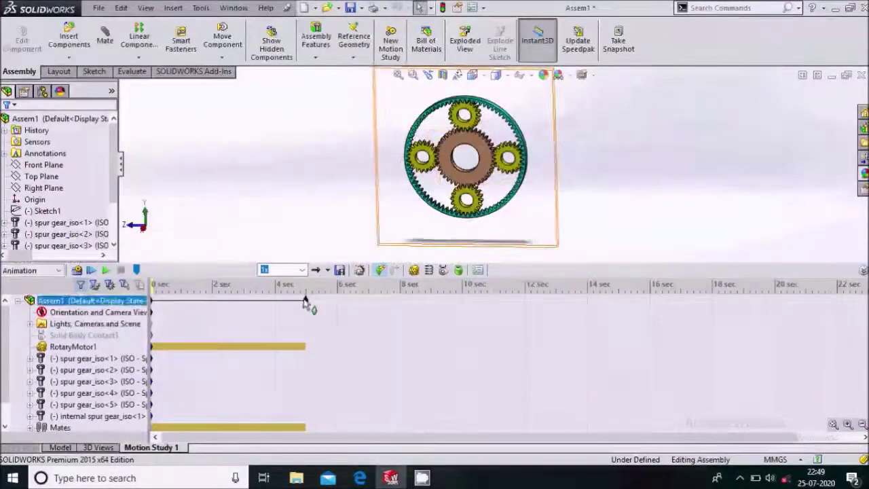
mouse_move(454, 315)
left_mouse_down()
mouse_move(614, 310)
mouse_move(642, 296)
left_mouse_up()
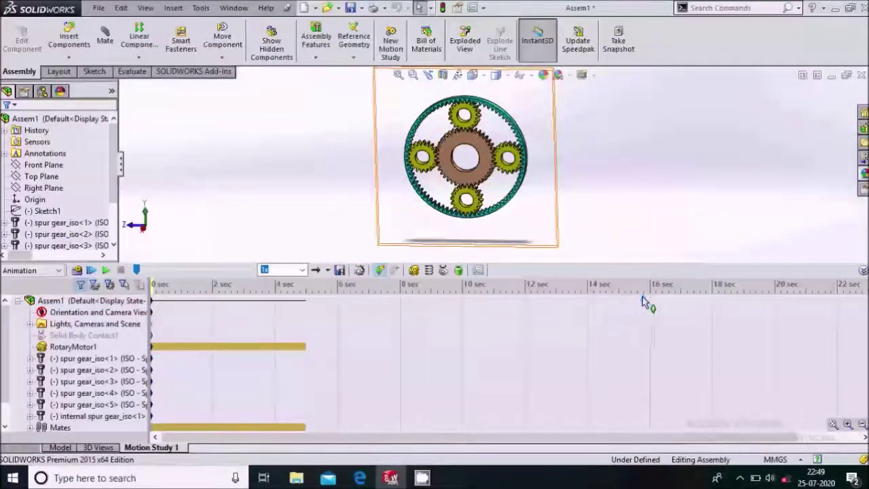
left_click_drag(586, 299, 588, 300)
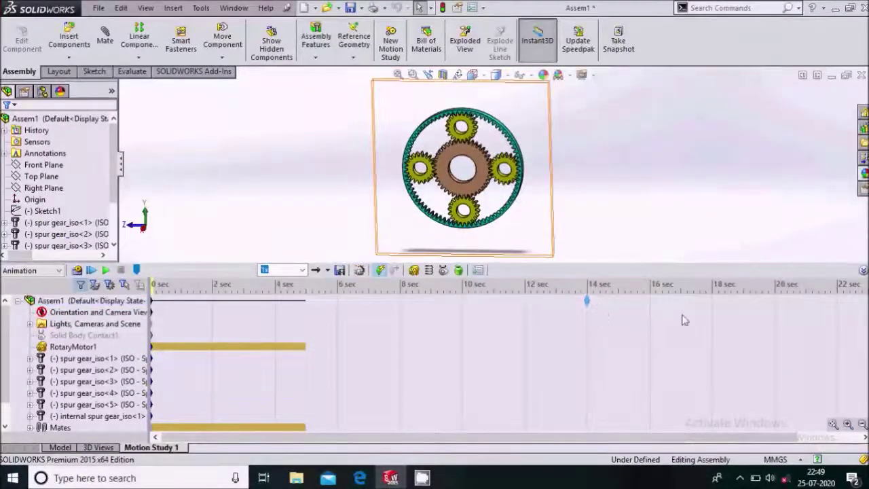
left_click(863, 271)
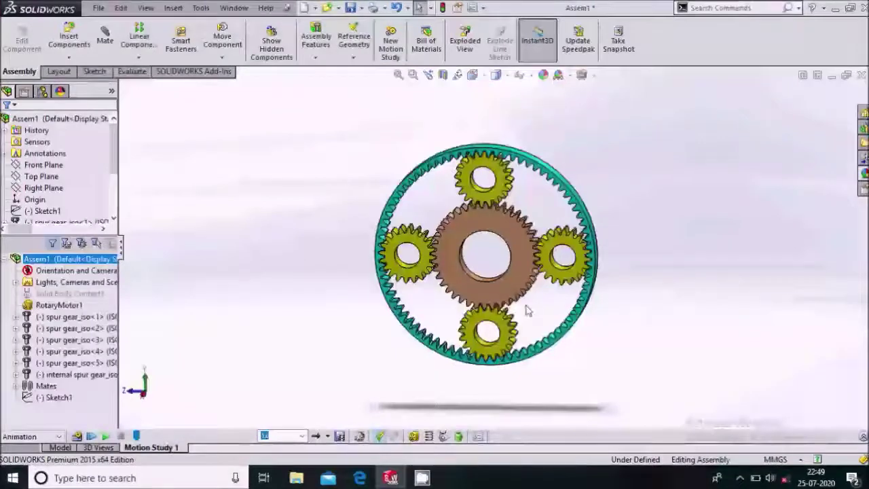
Calculate the motion study and play the gear train animation from the start.
left_click(77, 437)
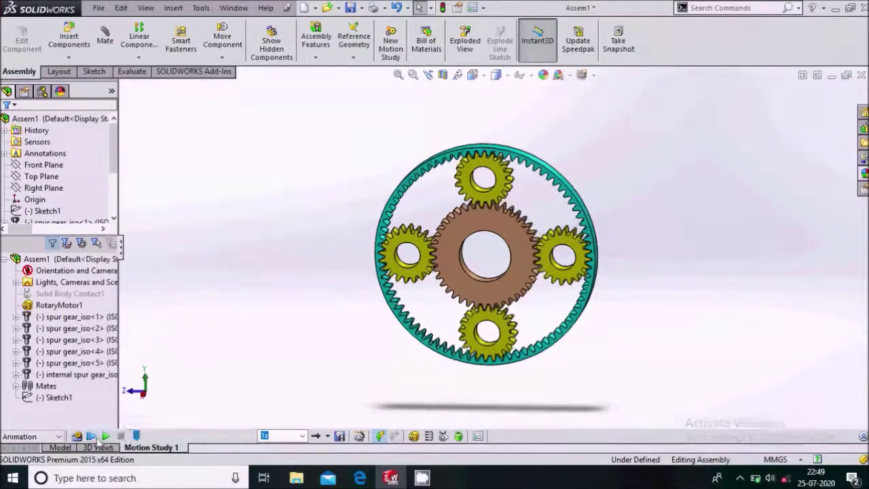
left_click(90, 436)
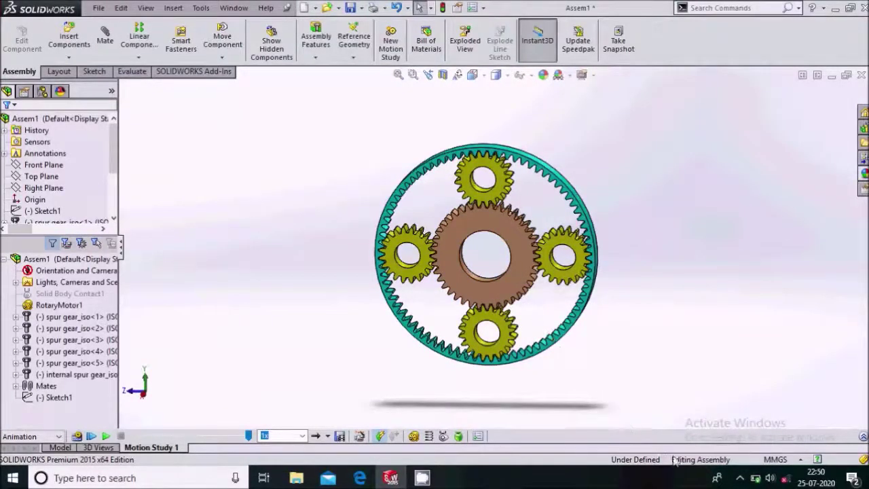
left_click(739, 479)
right_click(725, 425)
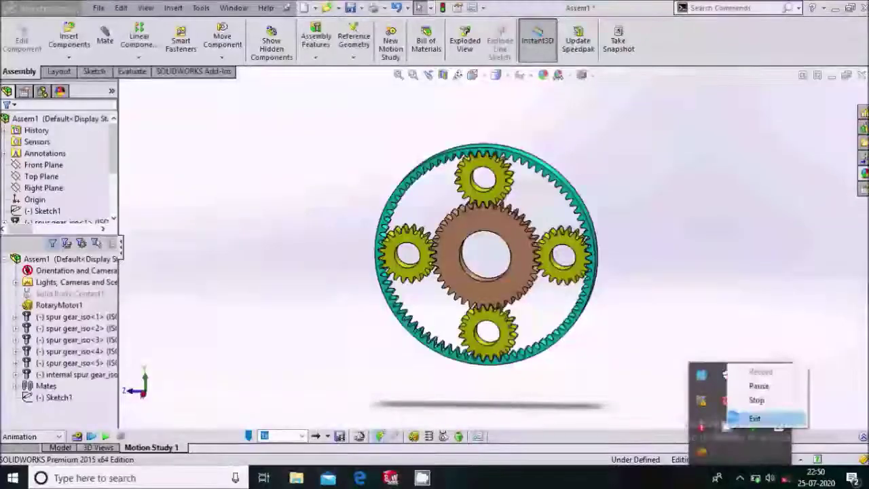